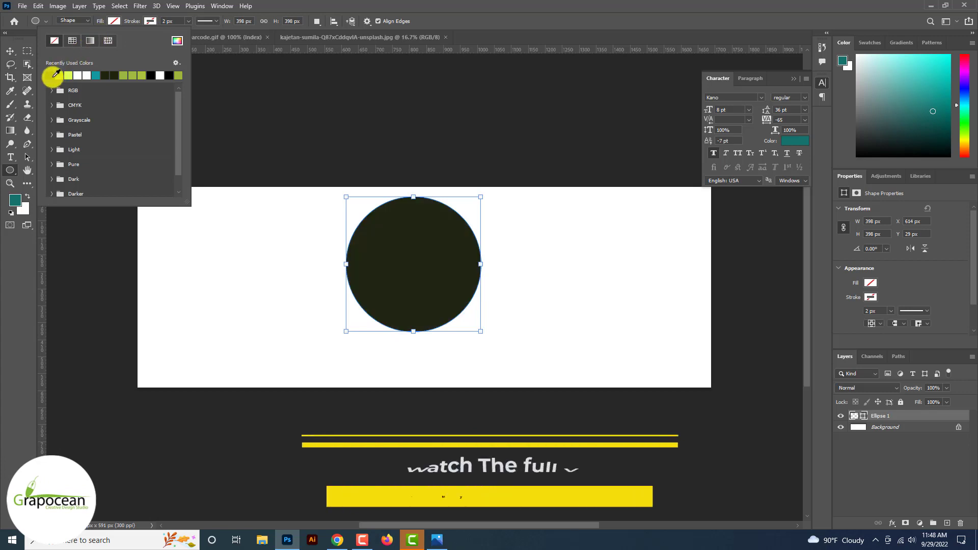
Scale up the dark rounded triangular shape so it fills the full height of the ticket canvas.
left_click(10, 51)
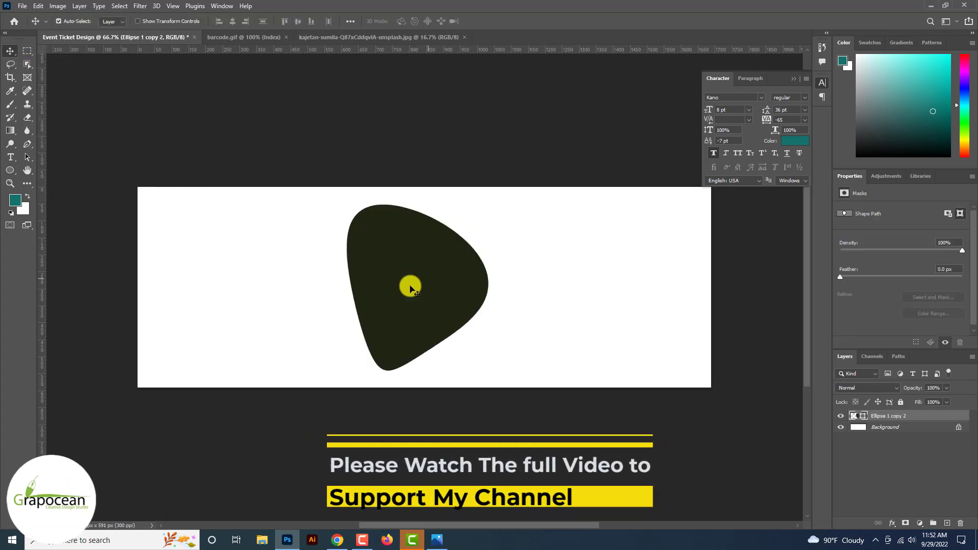
key("ctrl+t")
left_click_drag(492, 370, 504, 388)
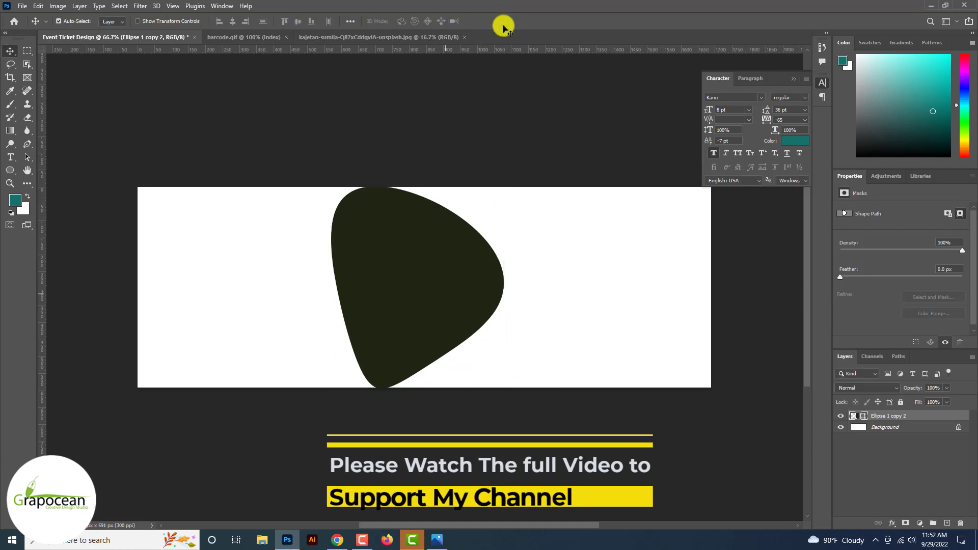
left_click(21, 7)
left_click(32, 25)
scroll(194, 153, "down", 3)
left_click(479, 7)
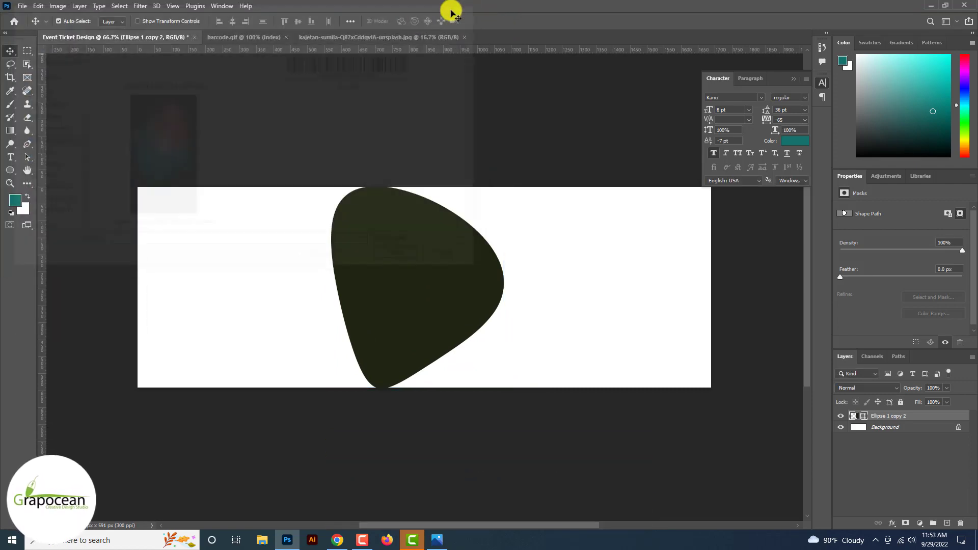
Bring the unlocked concert crowd photo into the ticket design and clip it to the dark rounded shape.
left_click(958, 423)
left_click_drag(438, 199, 396, 280)
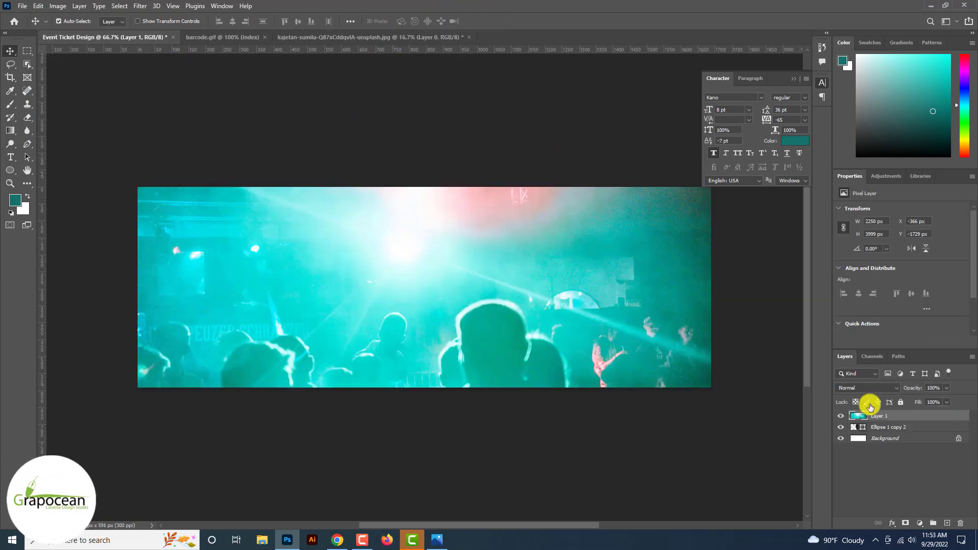
right_click(876, 415)
left_click(849, 298)
Scale the clipped concert photo down to about 23.82% and position it so it covers the rounded shape.
key("ctrl+t")
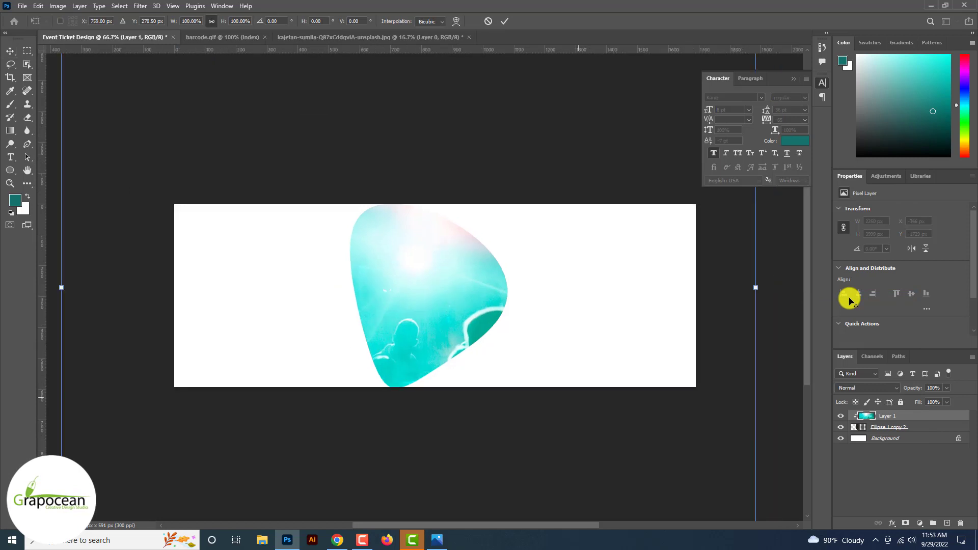
key("ctrl+0")
left_click_drag(613, 146, 547, 307)
scroll(533, 379, "up", 5)
left_click_drag(488, 389, 496, 393)
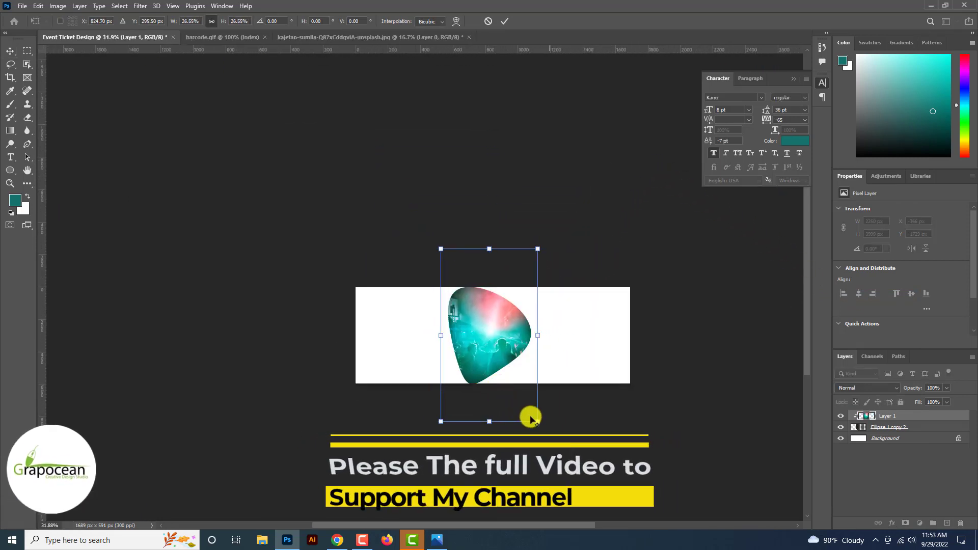
left_click_drag(537, 421, 532, 412)
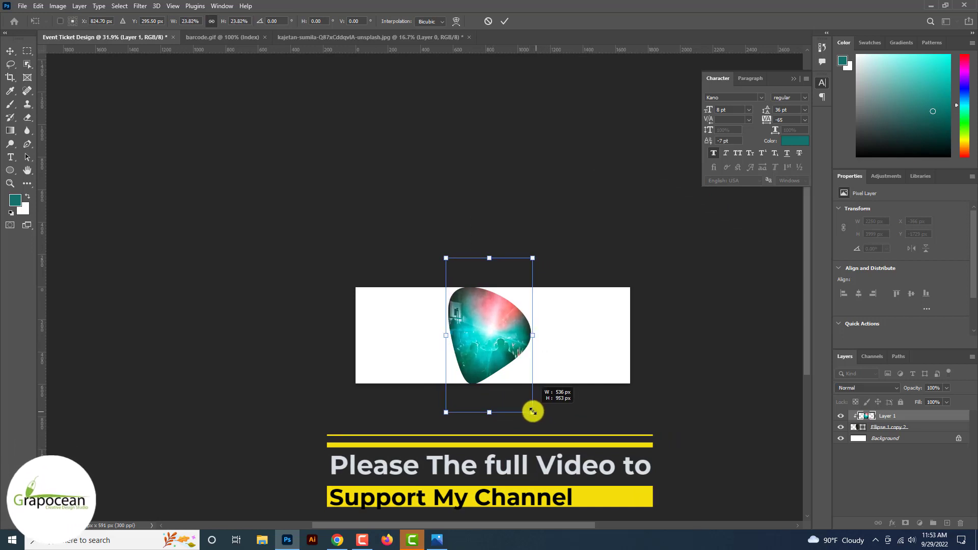
left_click(510, 21)
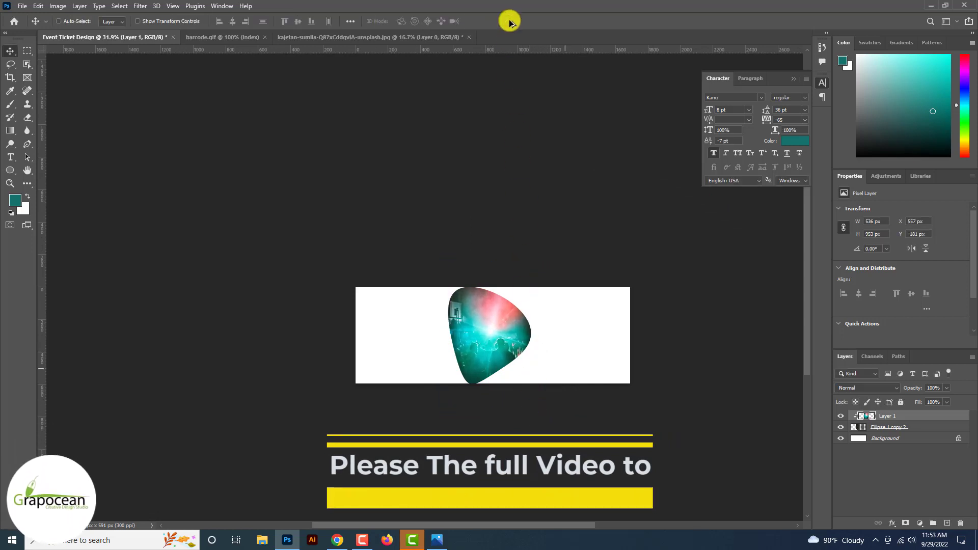
key("ctrl+0")
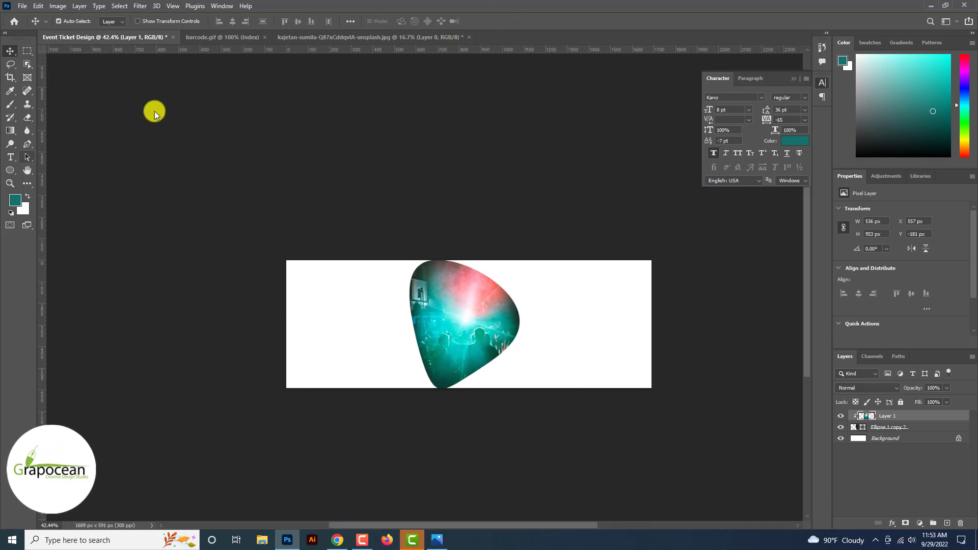
Flip the rounded shape beneath the clipped photo horizontally so its pointed side faces left.
left_click(24, 145)
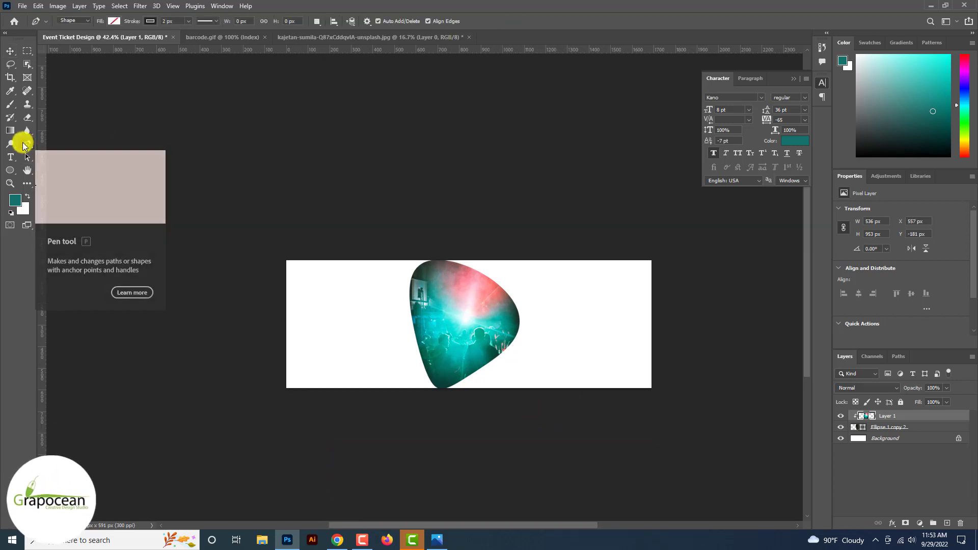
left_click(10, 51)
left_click(896, 427)
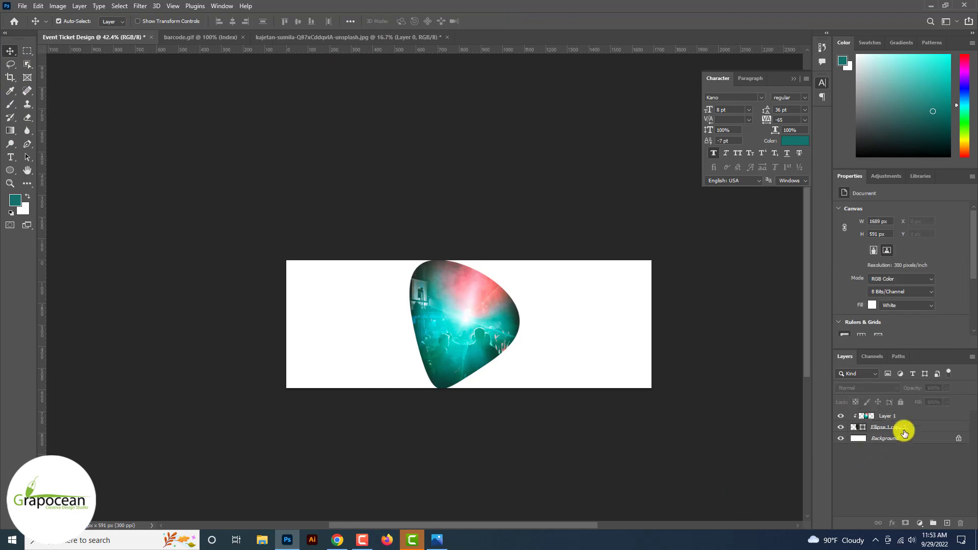
key("ctrl+t")
right_click(473, 311)
left_click(524, 514)
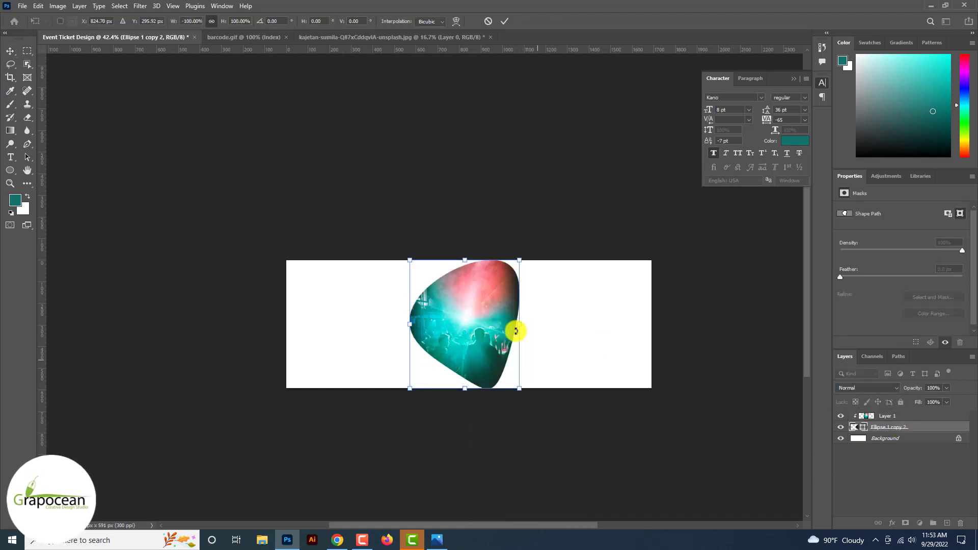
left_click(502, 21)
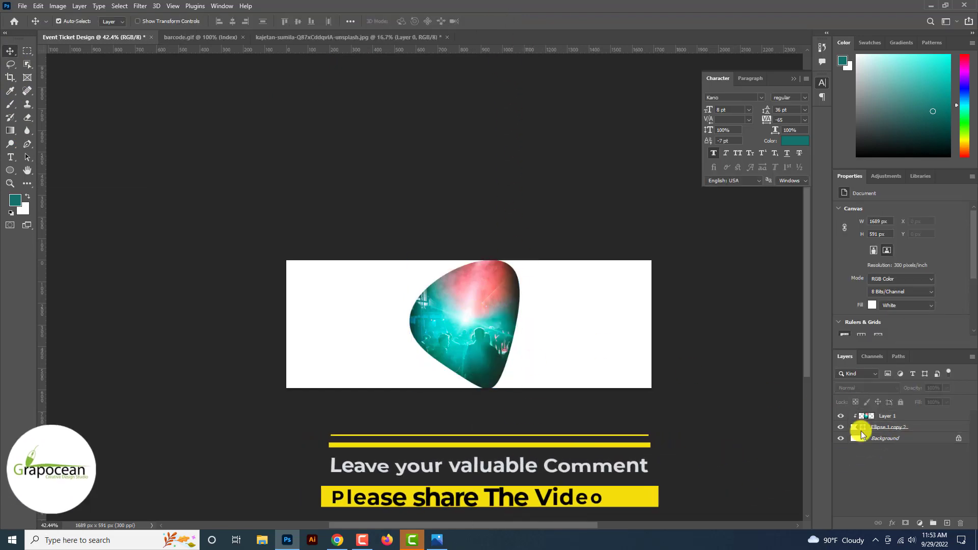
Duplicate the rounded shape and scale the lower copy to about 105.86% around its centre.
key("ctrl+t")
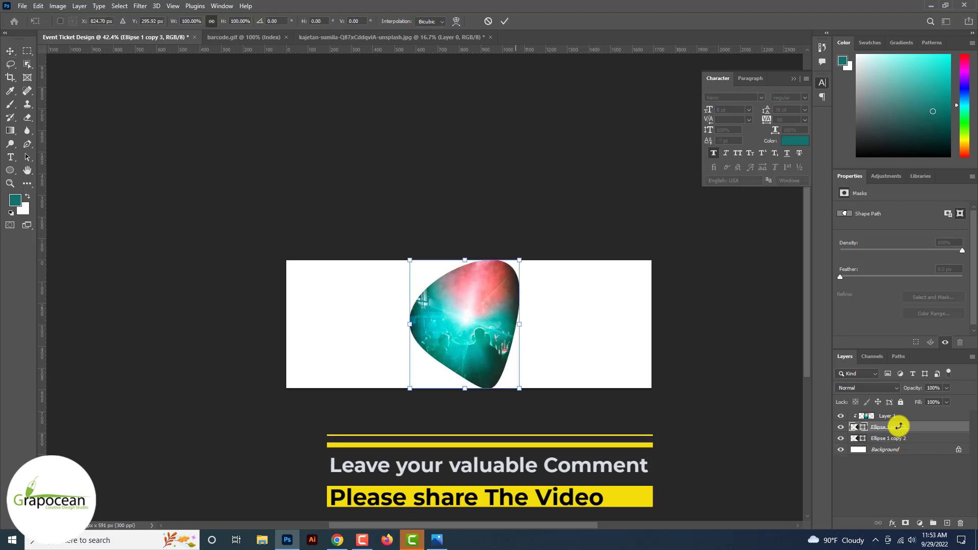
left_click(902, 438)
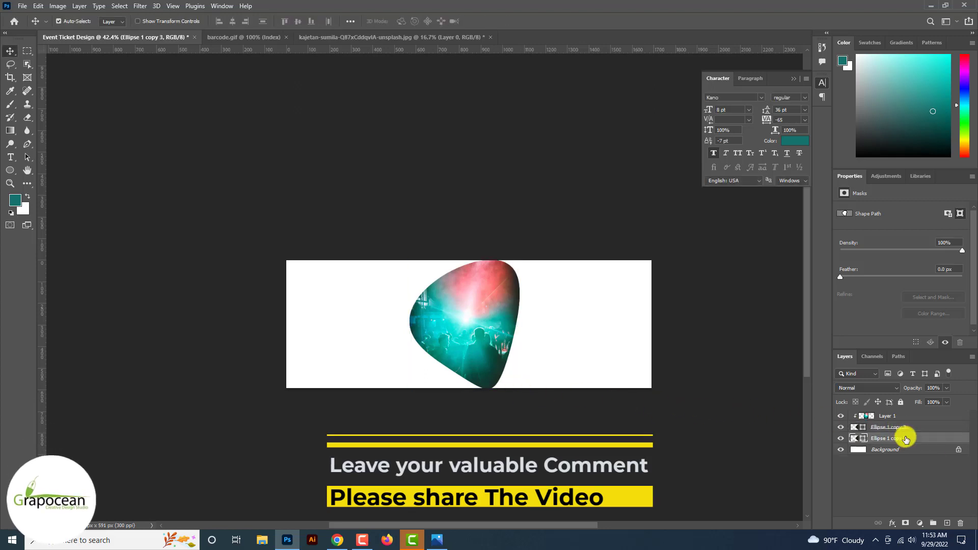
left_click_drag(524, 394, 526, 395)
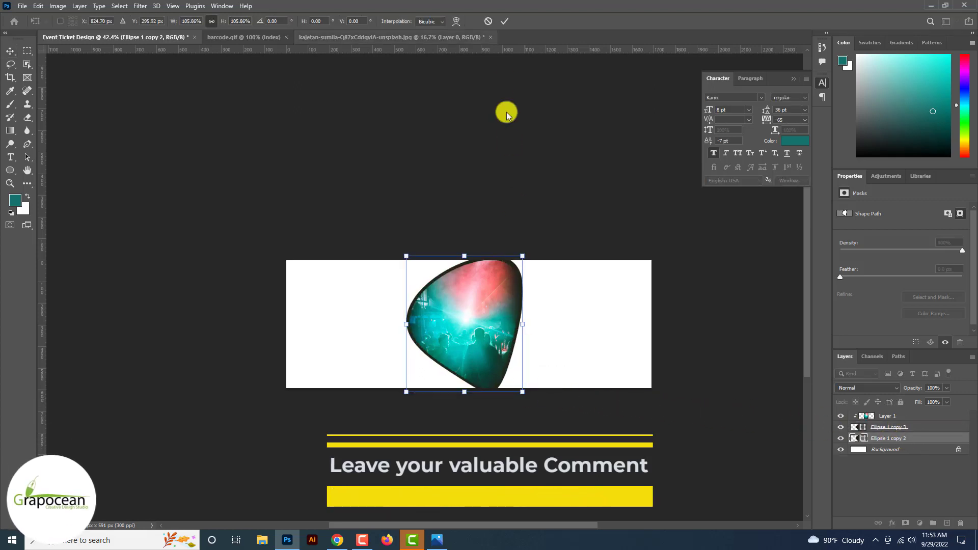
left_click(504, 21)
Remove the enlarged lower shape's fill and give it a teal stroke about 7.41 px wide.
left_click(11, 171)
left_click(113, 21)
left_click(91, 40)
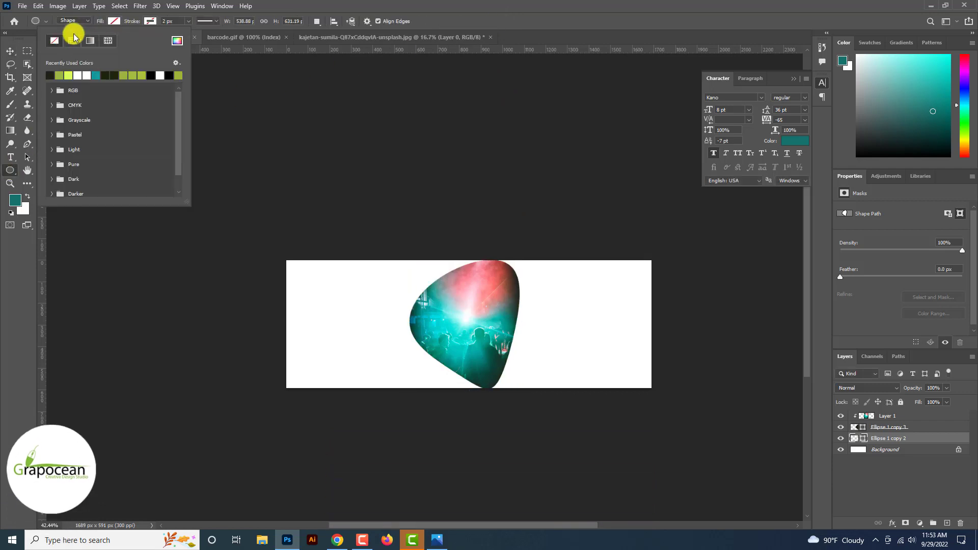
left_click(150, 21)
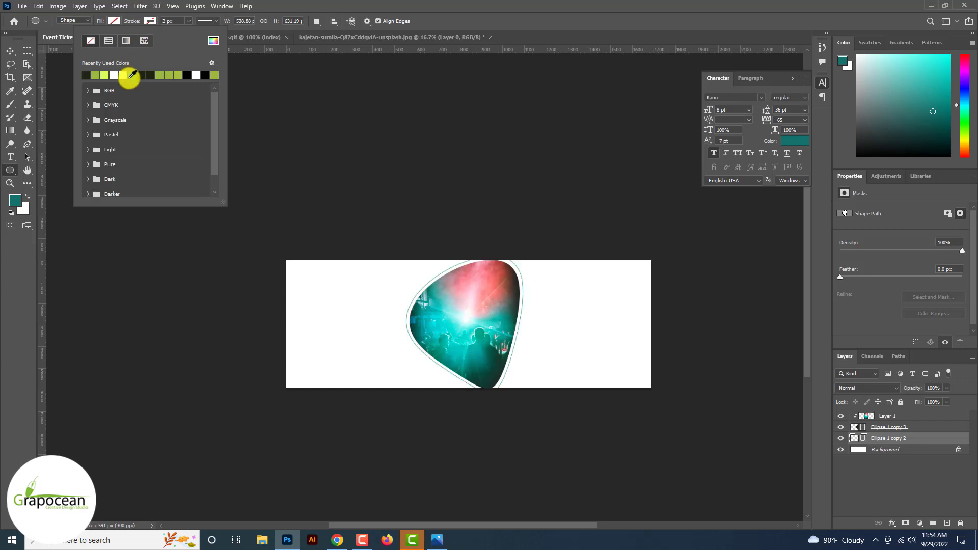
left_click(188, 21)
left_click_drag(177, 32, 189, 32)
left_click(11, 50)
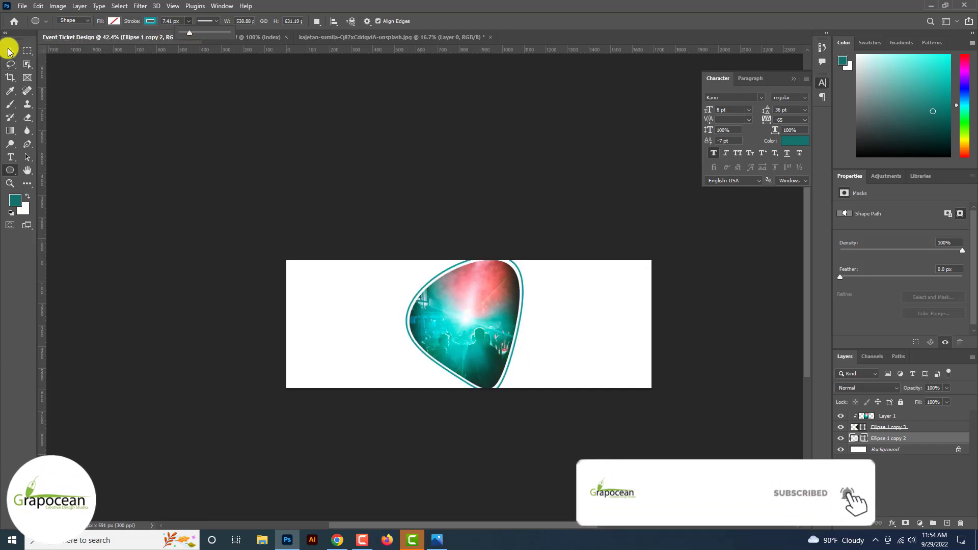
left_click(135, 313)
Draw a closed Pen tool shape covering the right side of the ticket, starting above the photo and curving behind it.
key("p")
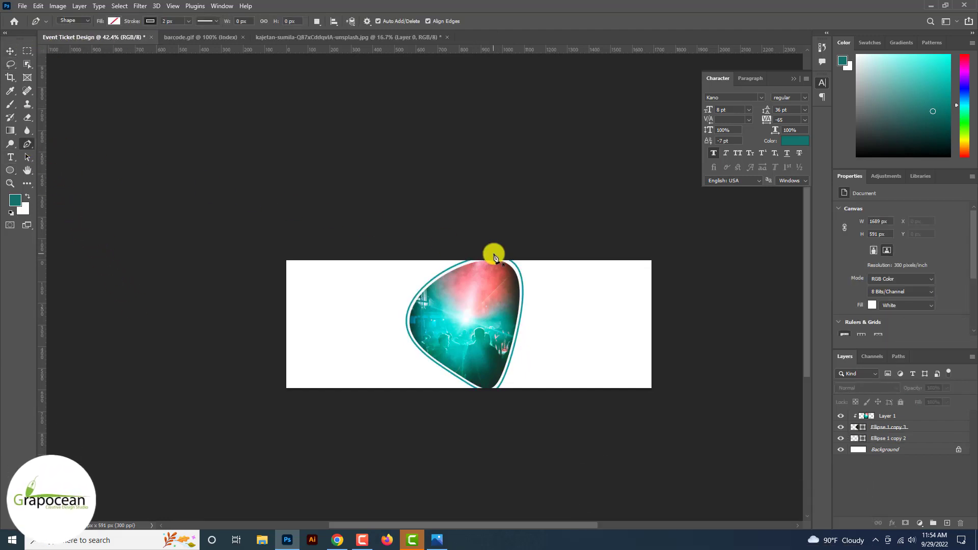
left_click(493, 254)
left_click_drag(721, 397, 689, 243)
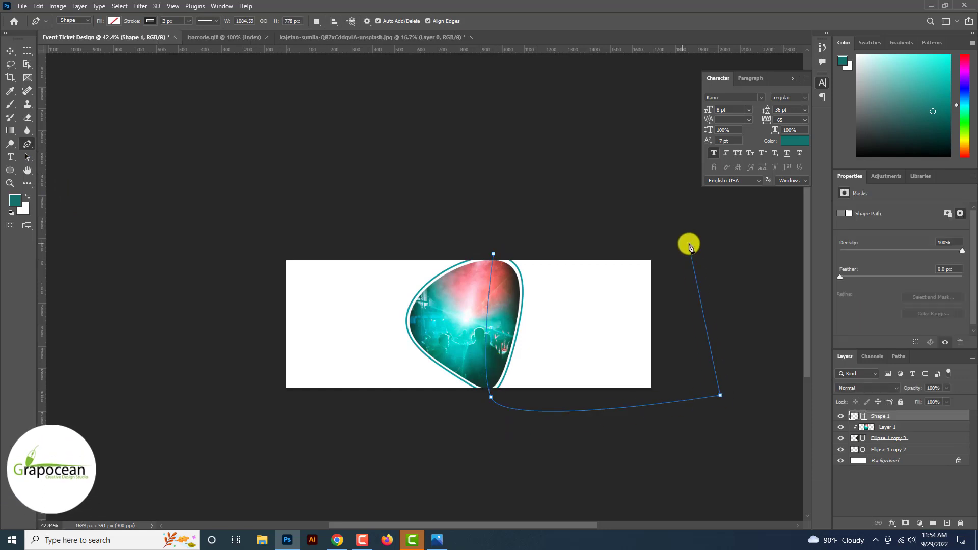
left_click(494, 254)
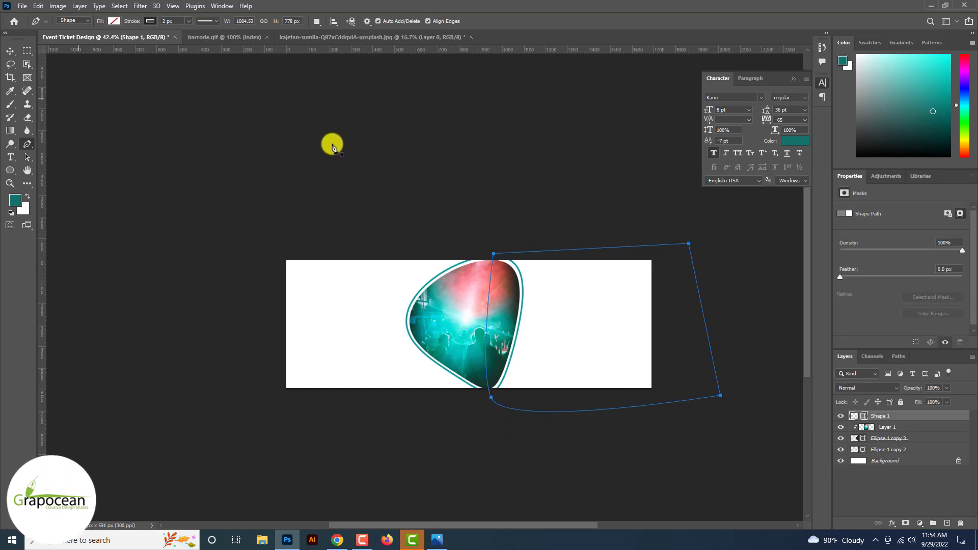
Fill the new right-side shape with teal #10999d without a stroke, and move its layer below both ellipse layers.
left_click(149, 22)
left_click(112, 21)
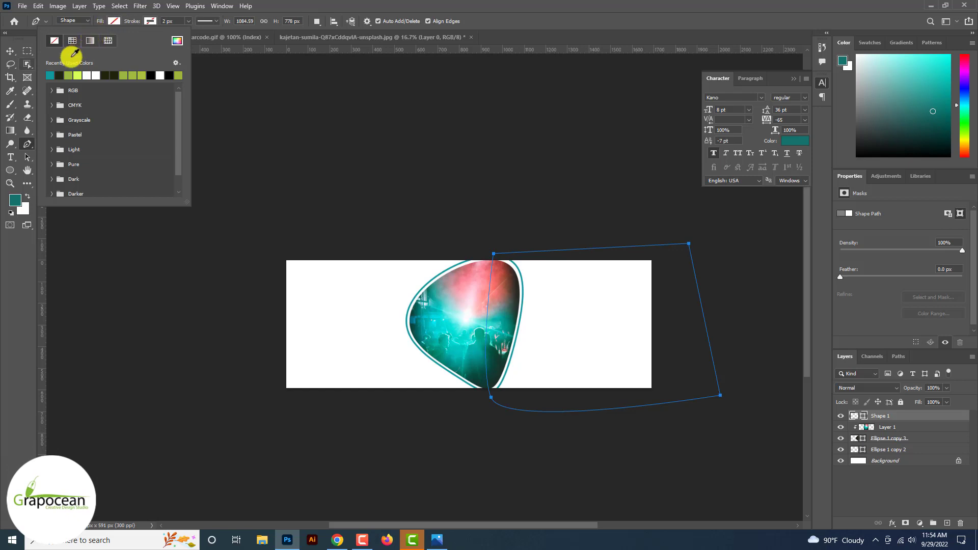
left_click(51, 75)
left_click_drag(887, 415, 892, 452)
double_click(855, 451)
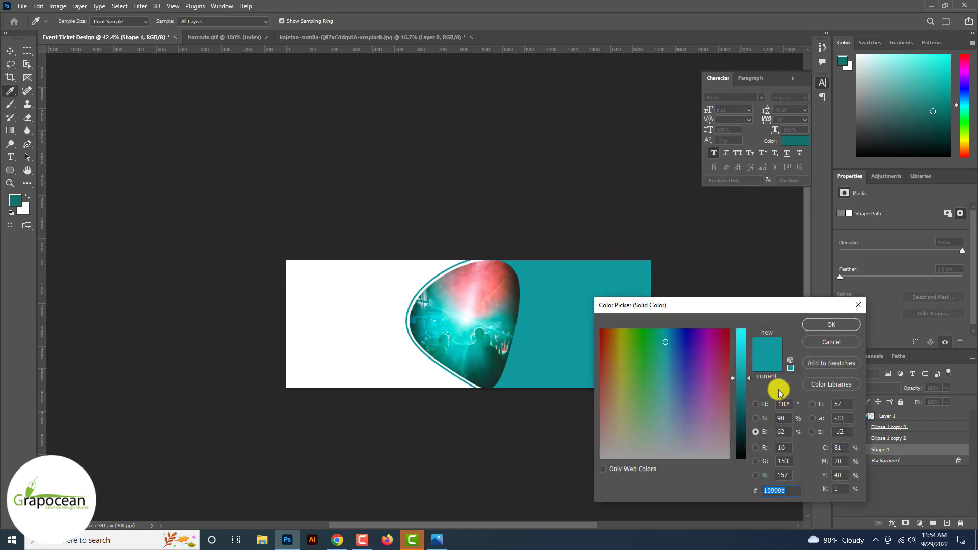
left_click(745, 358)
left_click_drag(742, 357, 747, 352)
left_click(835, 341)
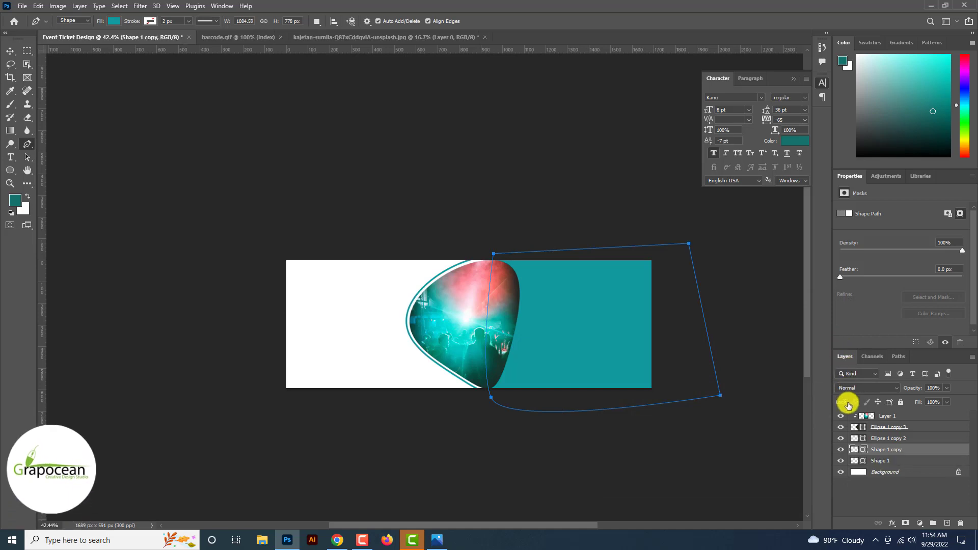
Duplicate the teal right-side shape and recolour the upper copy to bright cyan #17dbe1.
double_click(854, 450)
left_click(753, 346)
left_click(831, 324)
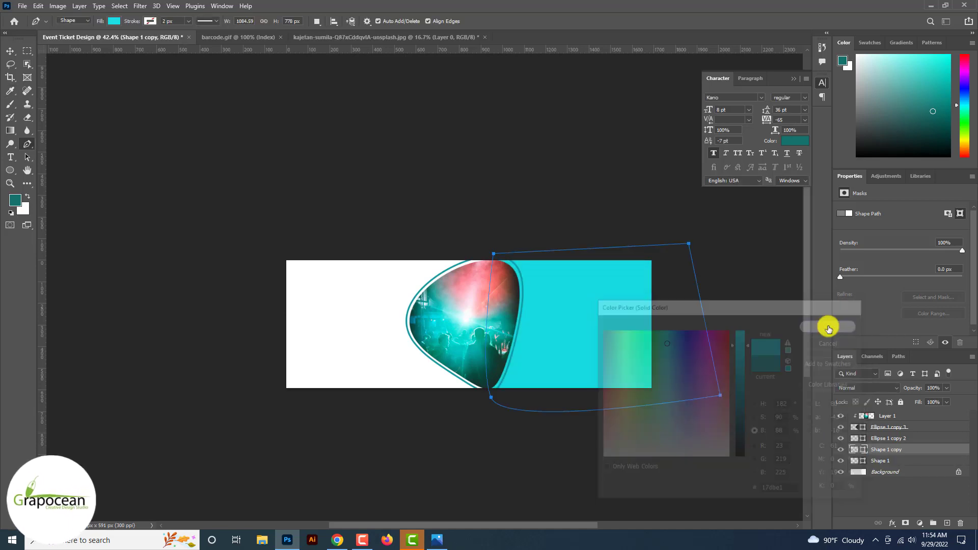
Add an inverted layer mask to the cyan shape and paint white with a large soft brush beside the photo's upper edge.
left_click(11, 104)
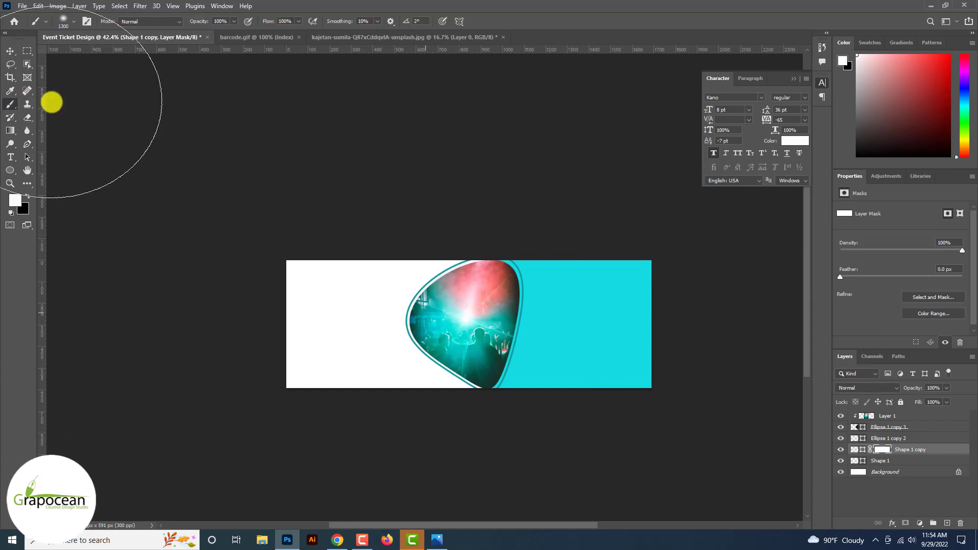
key("ctrl+i")
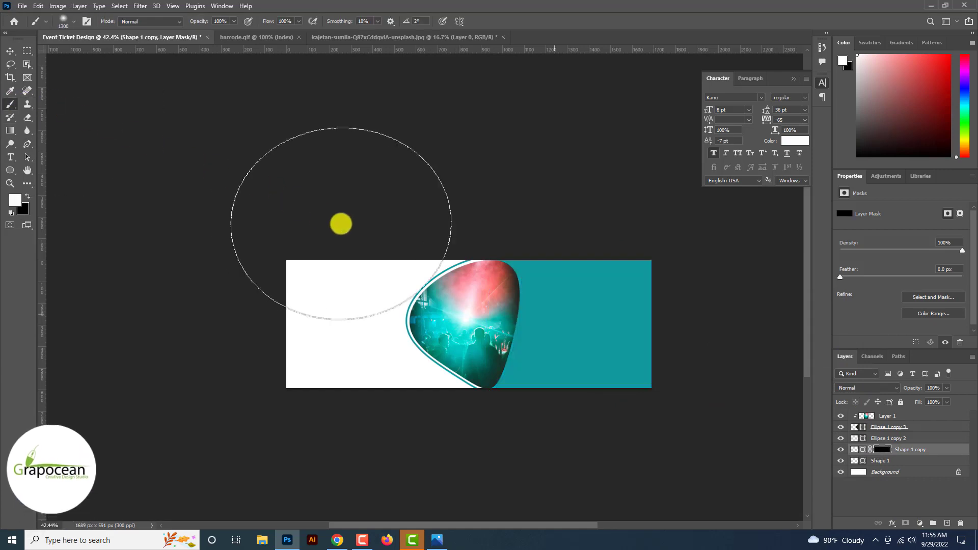
left_click(444, 286)
scroll(440, 248, "down", 4)
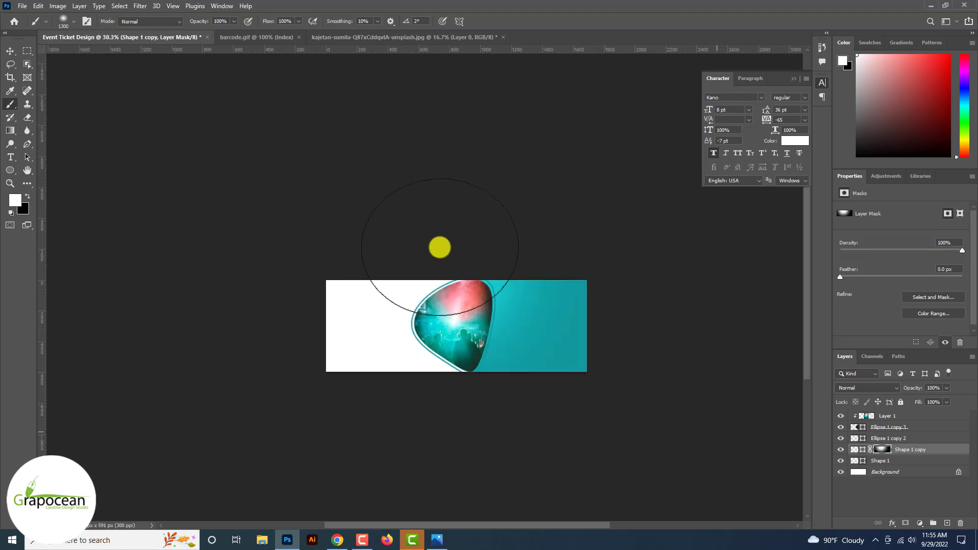
scroll(441, 246, "up", 3)
scroll(356, 201, "down", 2)
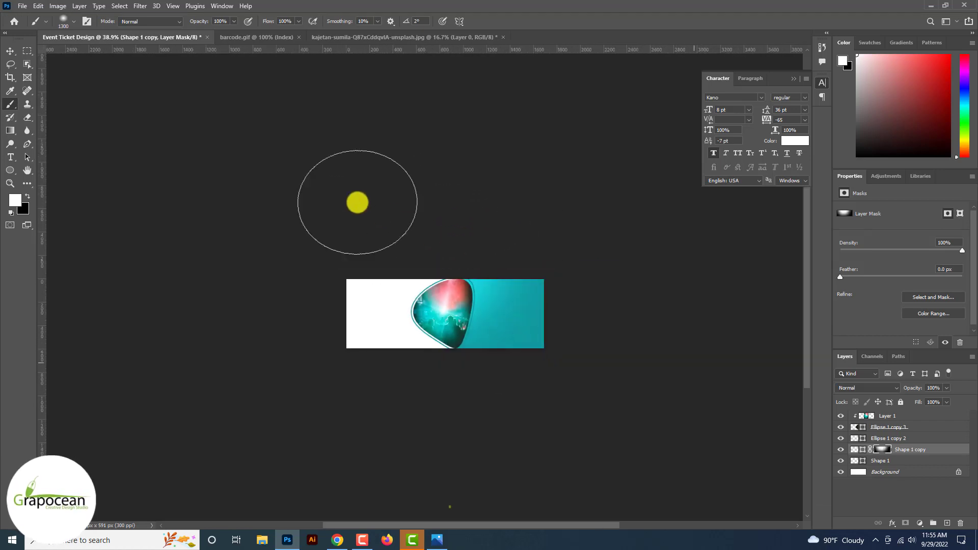
left_click(9, 52)
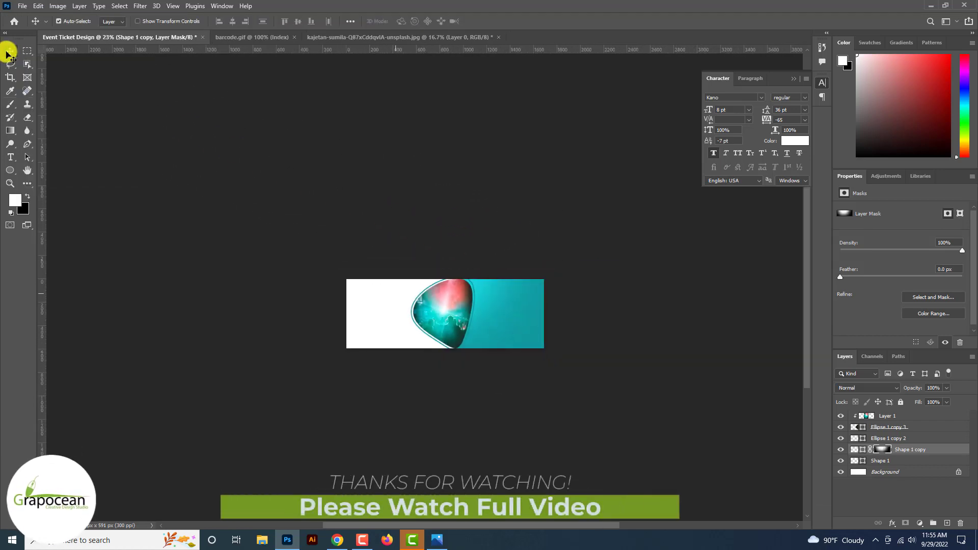
key("ctrl+0")
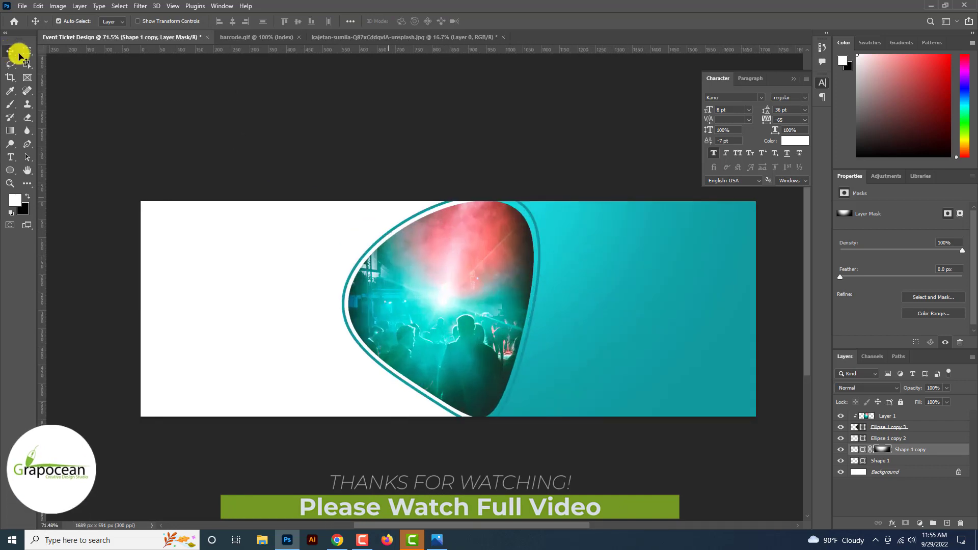
left_click_drag(339, 190, 424, 241)
left_click(777, 475)
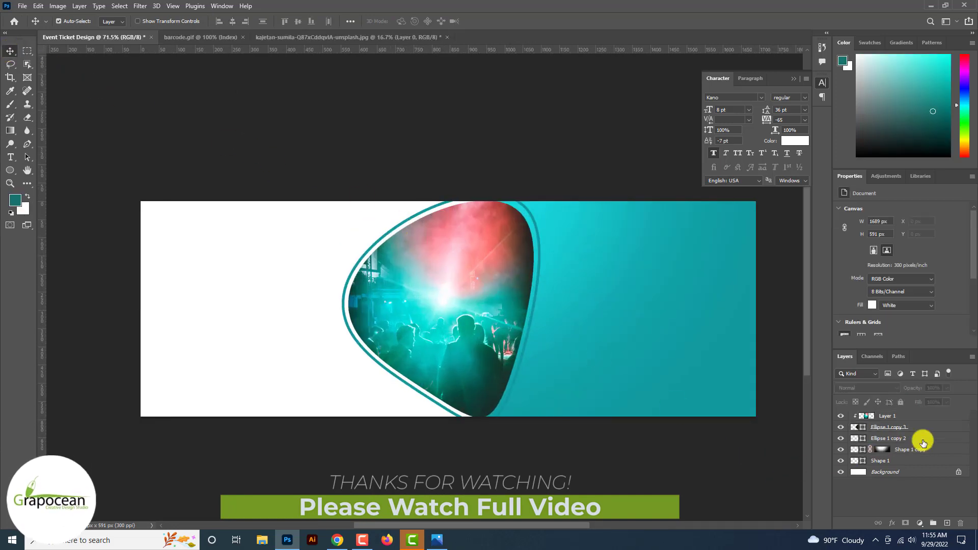
left_click(924, 441)
left_click_drag(925, 450, 949, 523)
key("ctrl+t")
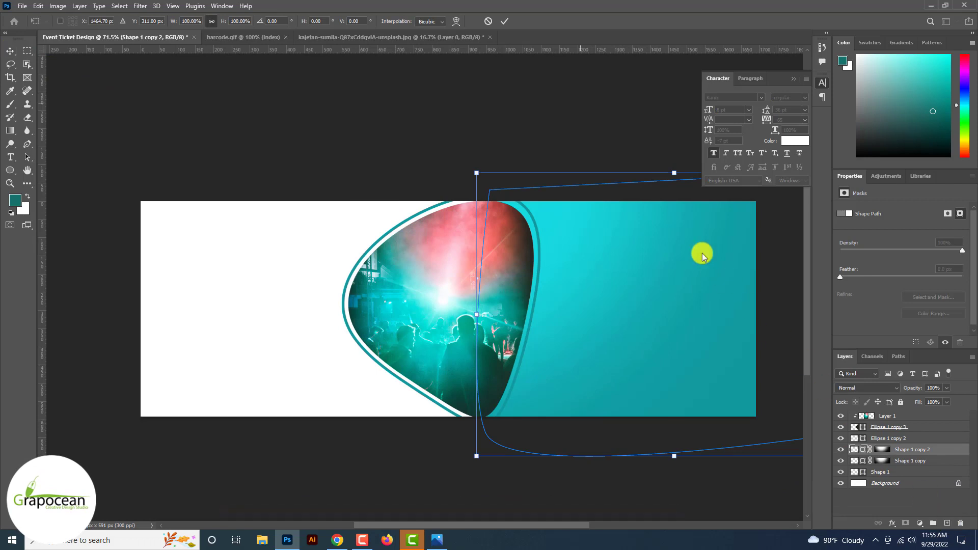
left_click(490, 23)
key("ctrl+z")
Duplicate the teal outline ellipse layer that surrounds the photo.
left_click(902, 440)
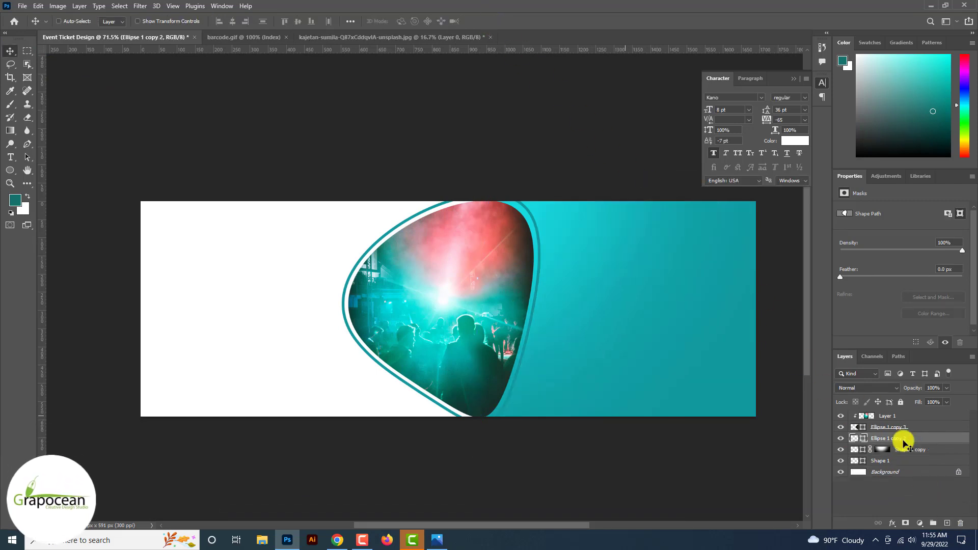
key("ctrl+t")
key("Return")
left_click_drag(949, 441, 947, 524)
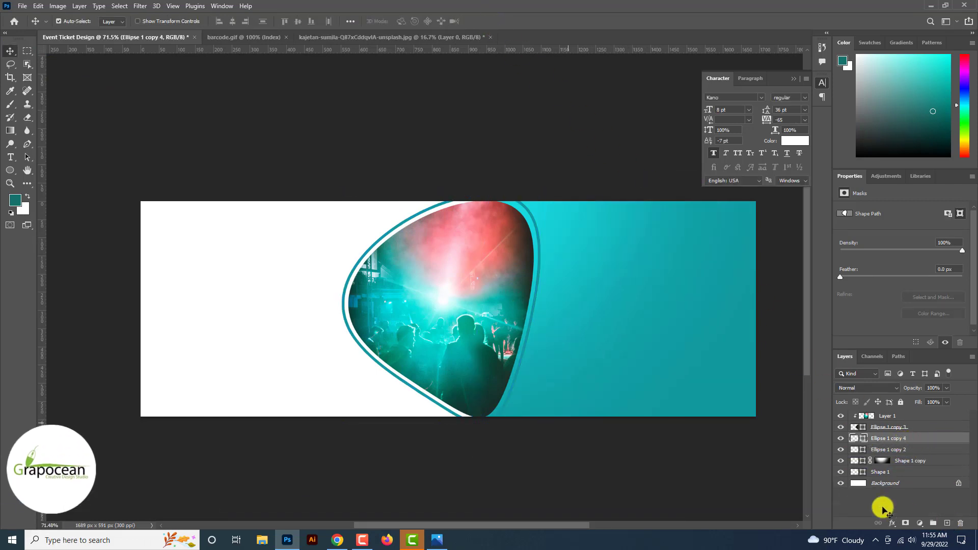
Rotate the outline copy to about 70° and stretch and skew it so its corners extend beyond the first outline.
key("ctrl+t")
left_click_drag(570, 439, 416, 455)
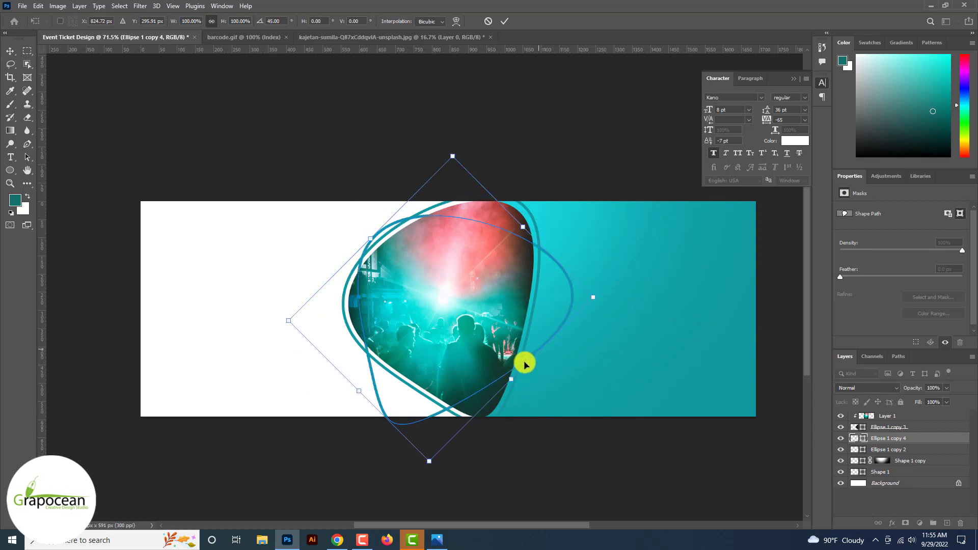
left_click_drag(598, 312, 560, 329)
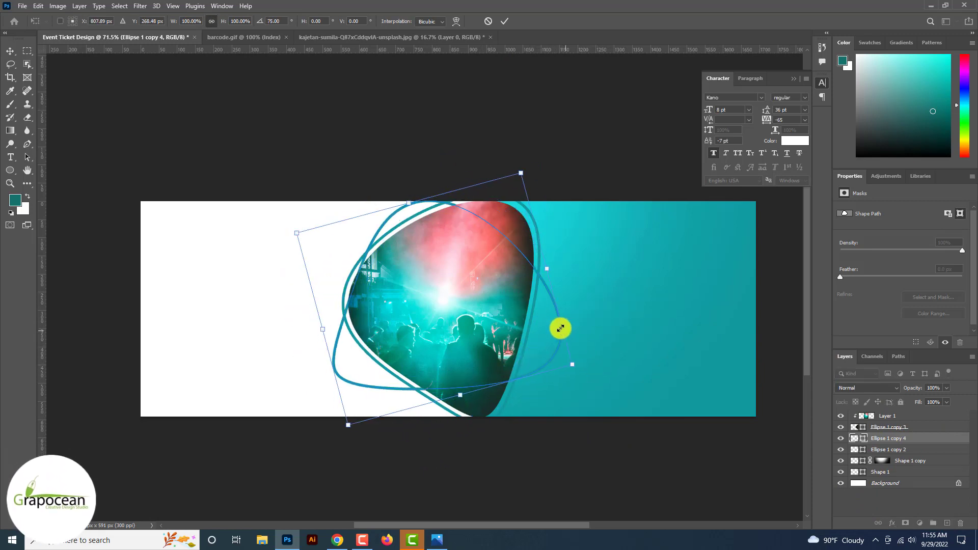
left_click_drag(407, 413, 374, 423)
left_click_drag(314, 280, 297, 208)
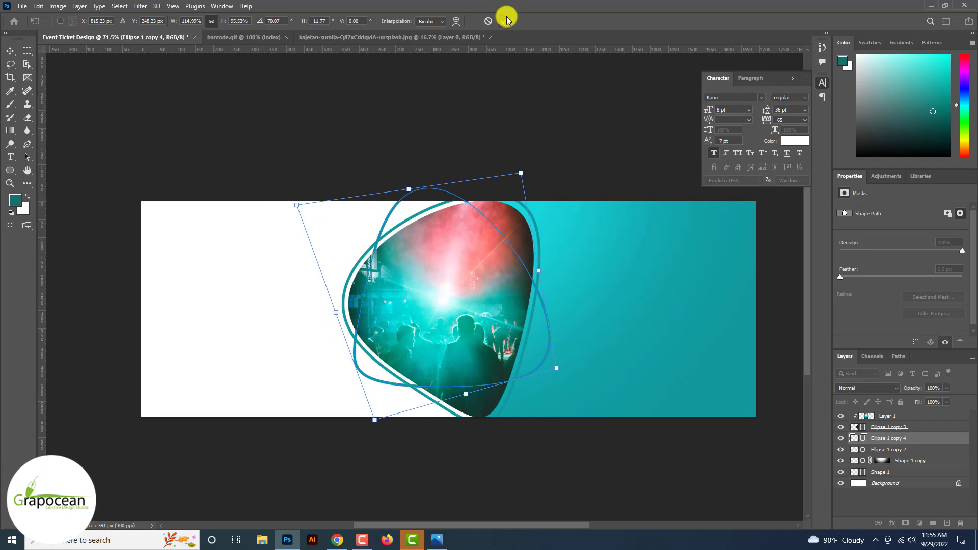
left_click(505, 21)
key("ctrl+minus")
left_click(578, 467)
Duplicate the rotated outline, turning the new copy to -45° and scaling it to about 97% around the photo.
key("ctrl+0")
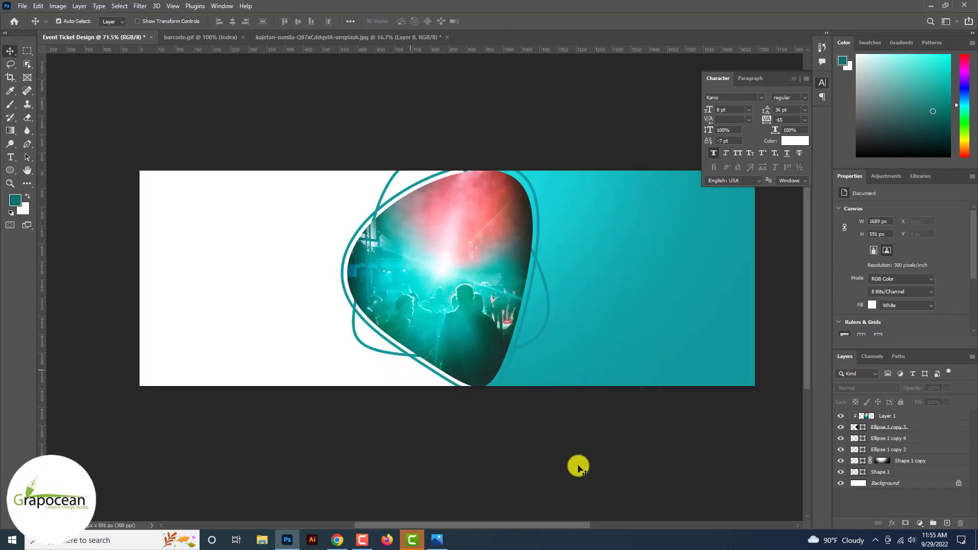
key("ctrl+minus")
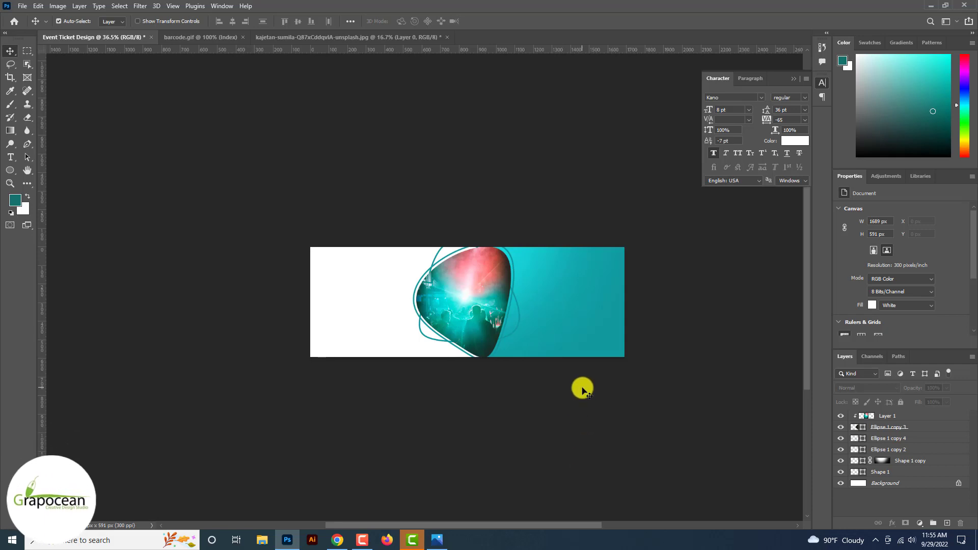
scroll(583, 388, "up", 5)
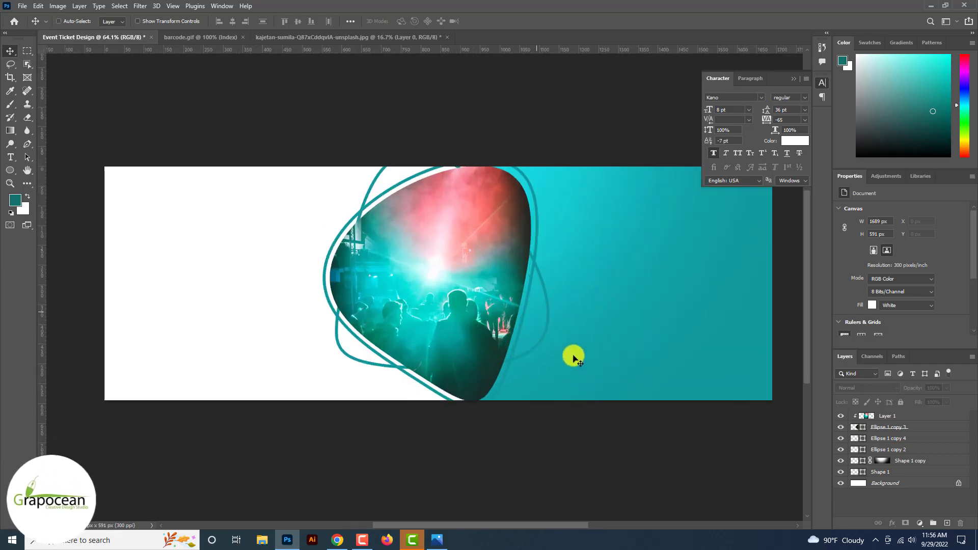
left_click(558, 302)
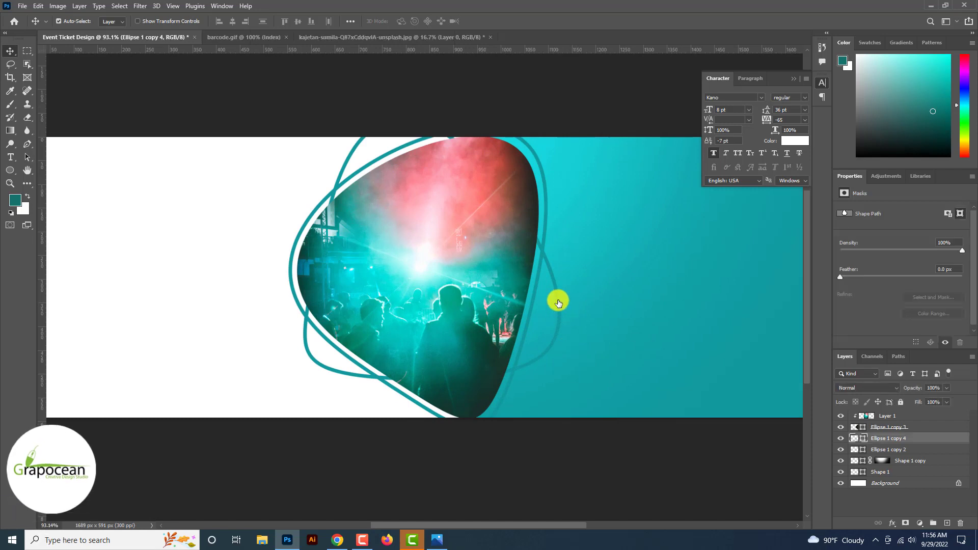
left_click_drag(945, 501, 947, 523)
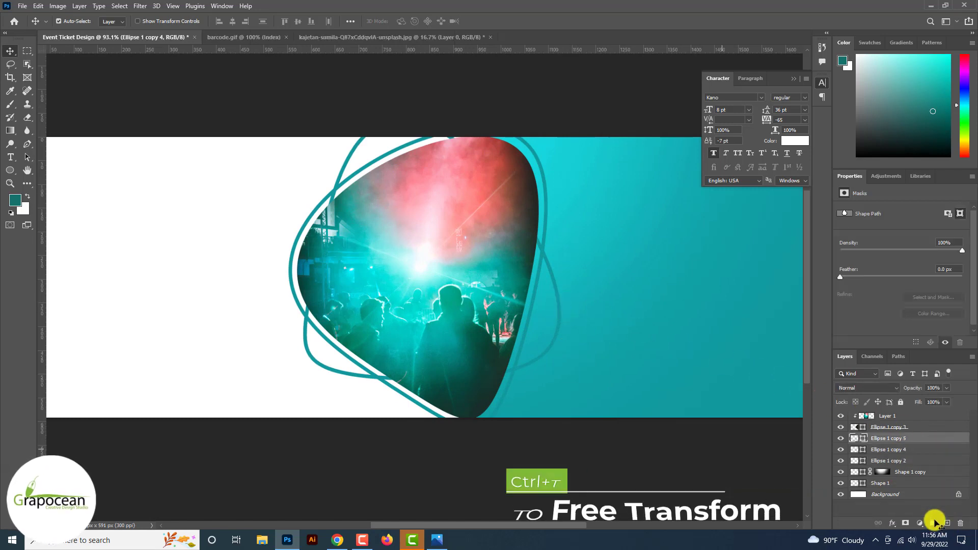
key("ctrl+t")
left_click_drag(638, 421, 607, 251)
left_click(507, 22)
scroll(502, 177, "down", 4)
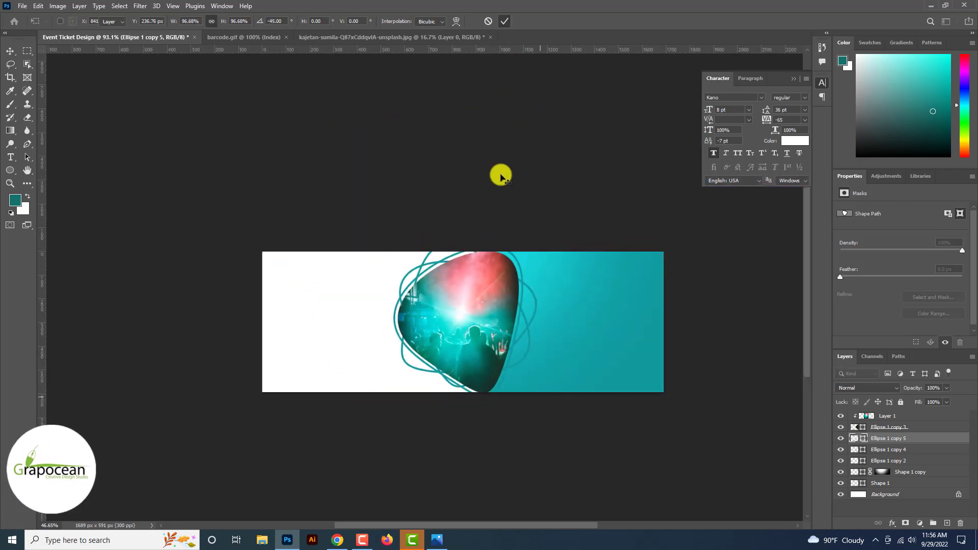
left_click(489, 445)
Scale the clipped concert photo down to about 74% and reposition it within the rounded shape.
scroll(487, 301, "up", 3)
left_click(482, 293)
mouse_move(474, 286)
left_mouse_down()
mouse_move(542, 291)
mouse_move(472, 284)
left_mouse_up()
key("ctrl+t")
left_click_drag(566, 411, 533, 335)
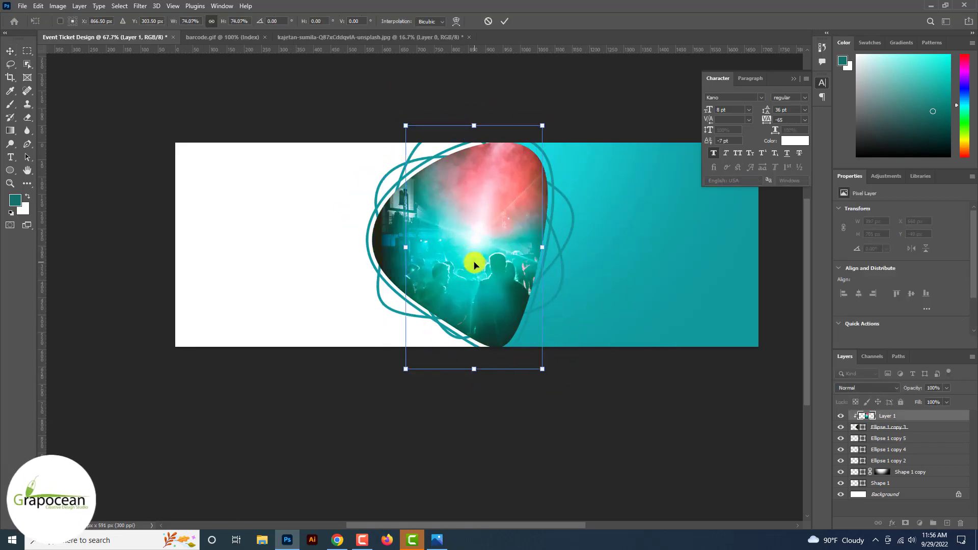
left_click_drag(472, 263, 465, 256)
left_click(506, 20)
key("ctrl+minus")
key("ctrl+minus")
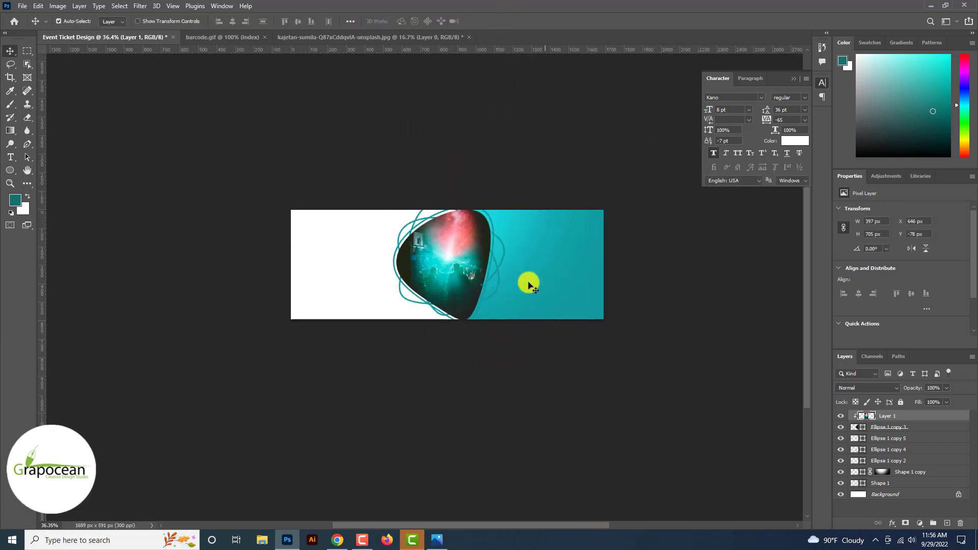
Clip the new stage-lights concert photo to the rounded shape and scale it down to about 36% over that shape.
right_click(925, 419)
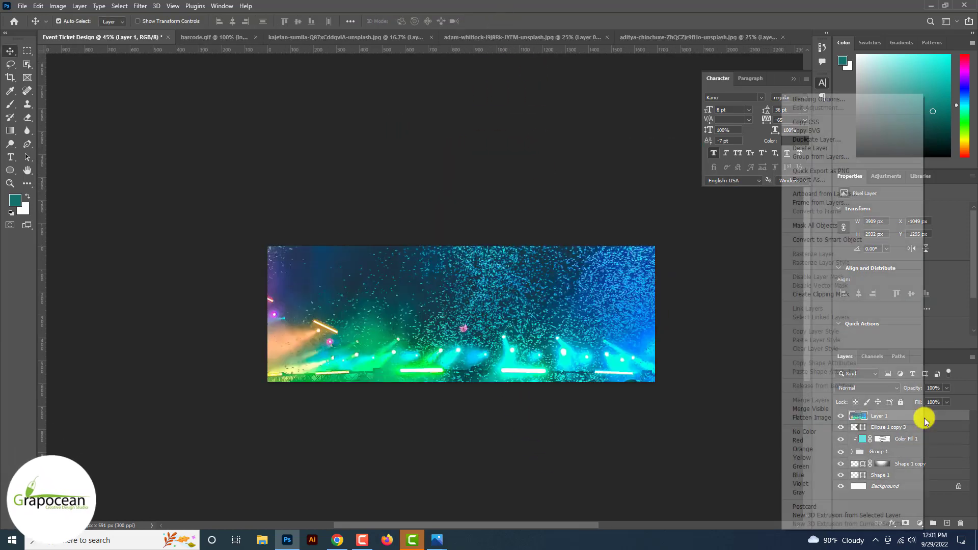
left_click(815, 294)
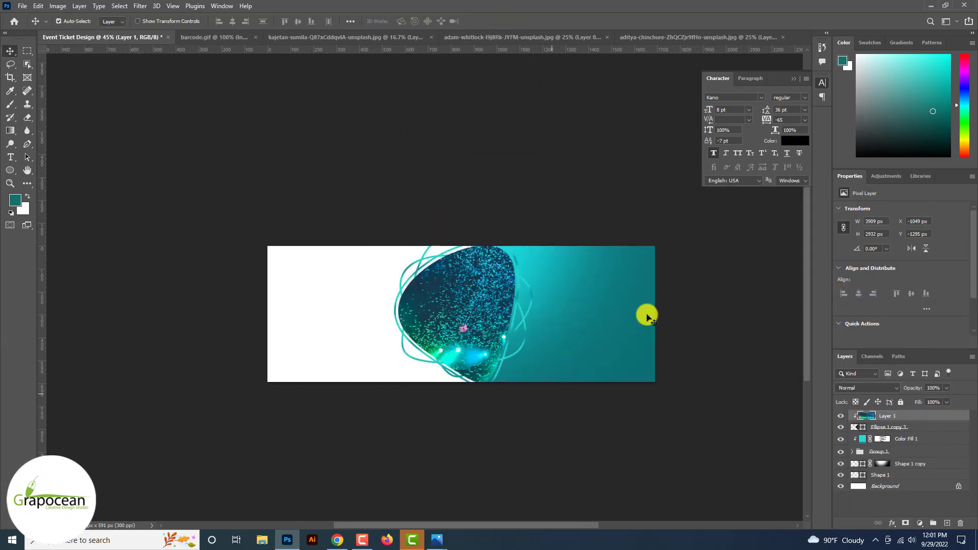
key("ctrl+t")
left_click_drag(647, 316, 408, 212)
key("ctrl+minus")
key("ctrl+minus")
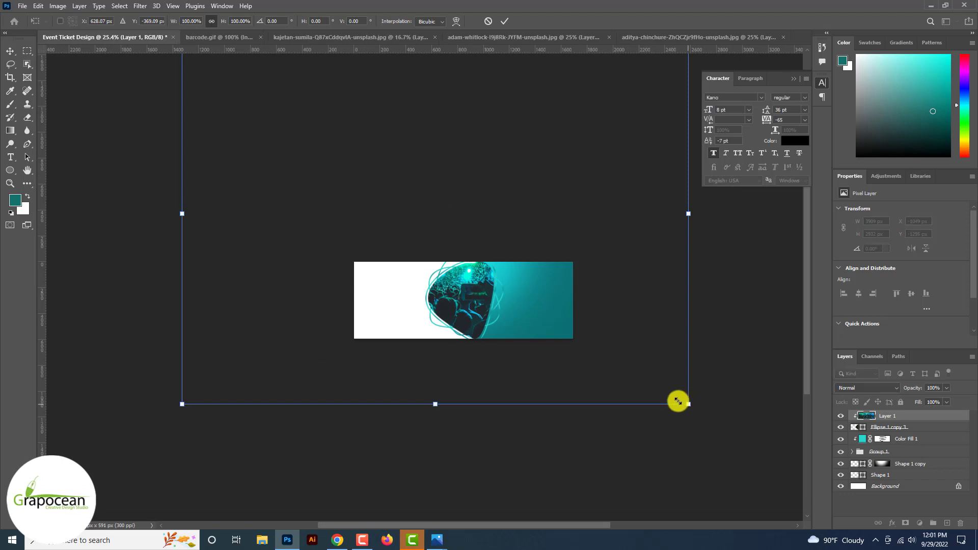
left_click_drag(678, 402, 548, 357)
left_click_drag(495, 319, 498, 336)
left_click_drag(579, 352, 559, 337)
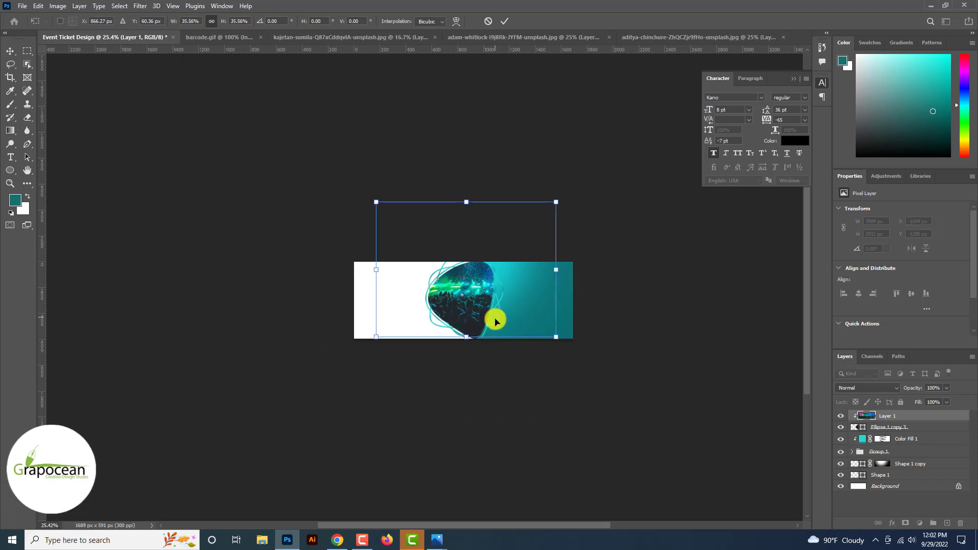
Fine-tune the new photo's scale to 35.75% and shift it so the stage lights and crowd fill the rounded shape.
left_click_drag(496, 321, 497, 330)
left_click_drag(556, 346, 541, 336)
left_click_drag(494, 318, 556, 356)
left_click_drag(501, 337, 495, 325)
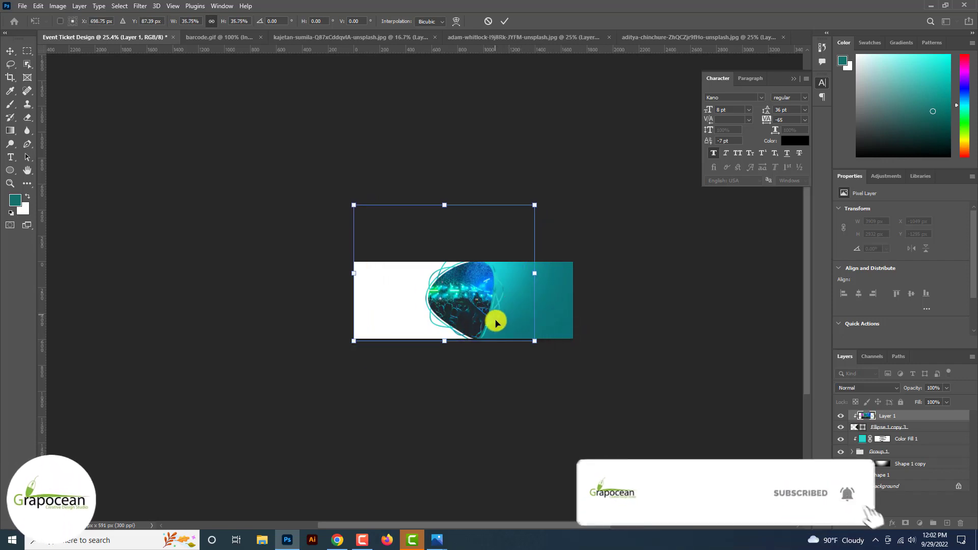
left_click(505, 21)
key("ctrl+0")
scroll(458, 300, "up", 3)
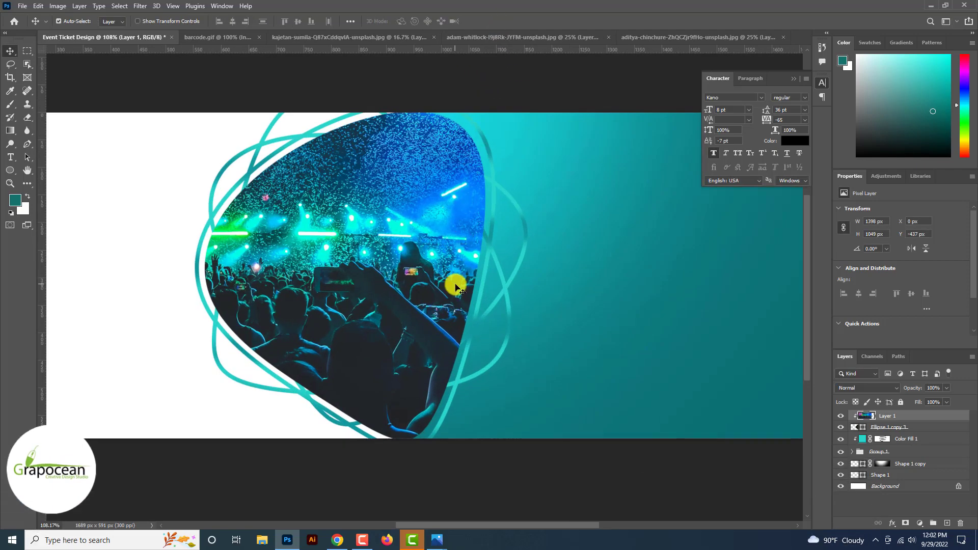
Add a smooth Inner Bevel to the rounded shape holding the photo and set its gloss contour to the wavy descending curve.
left_click(902, 427)
right_click(903, 427)
left_click(815, 99)
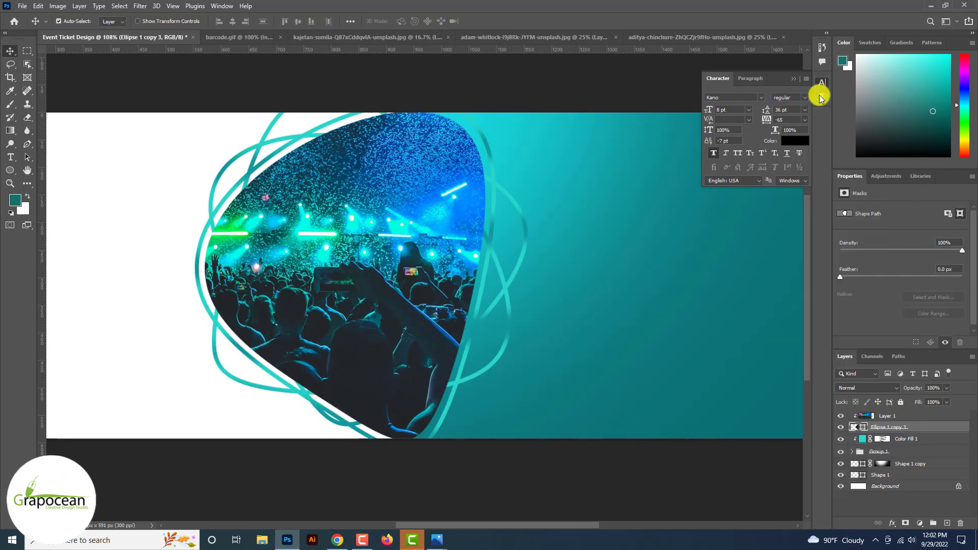
left_click(633, 251)
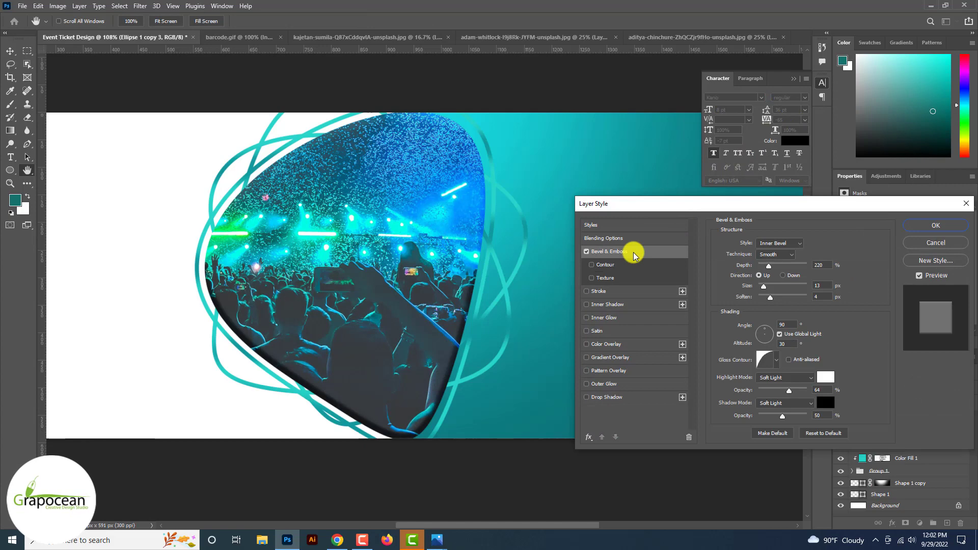
left_click(776, 360)
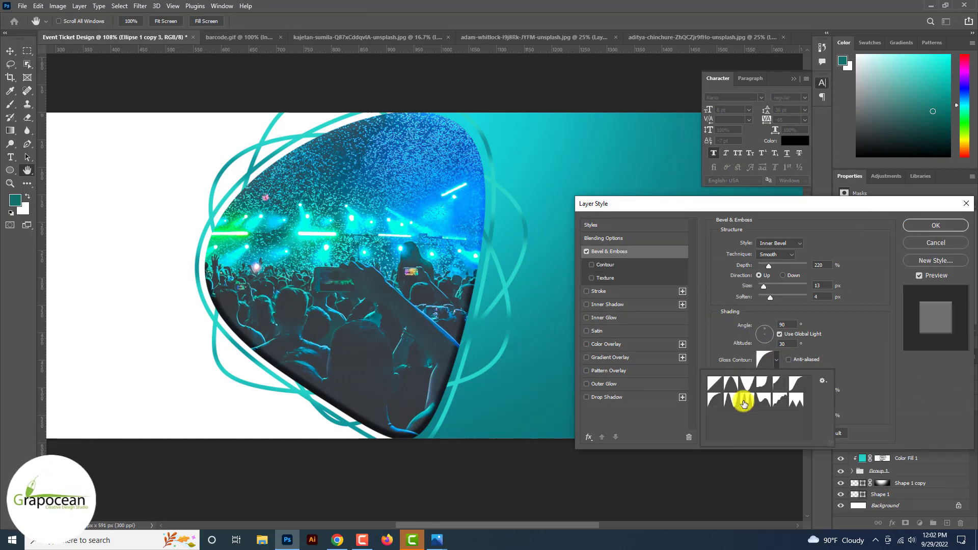
left_click(743, 401)
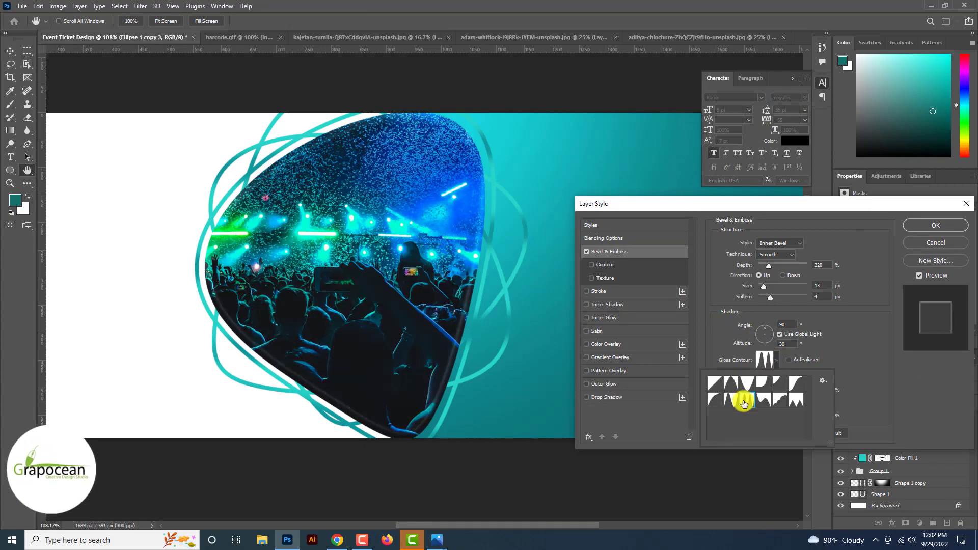
left_click(764, 403)
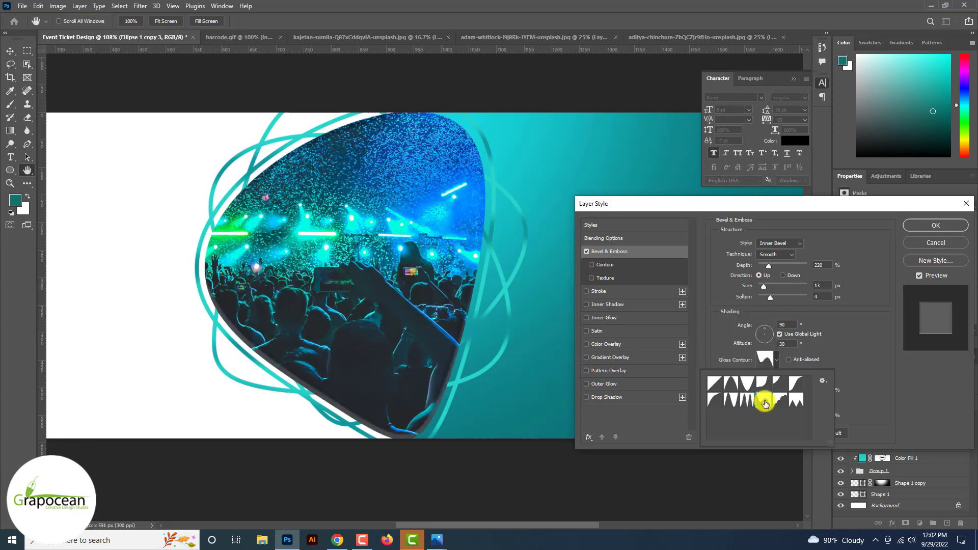
Try the Outer Bevel style, set the bevel depth to 355% and size to 9 px, and return to Inner Bevel.
left_click(780, 243)
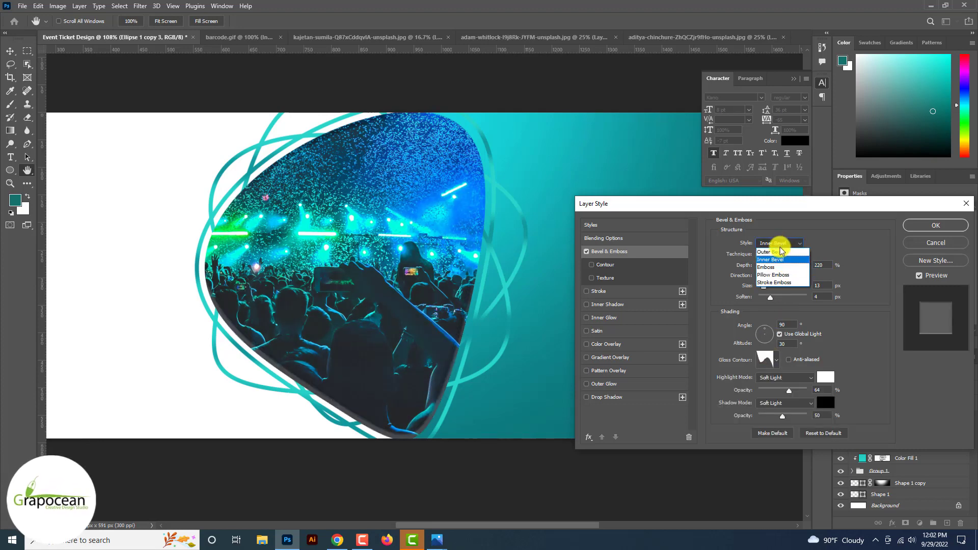
left_click(780, 253)
left_click(781, 244)
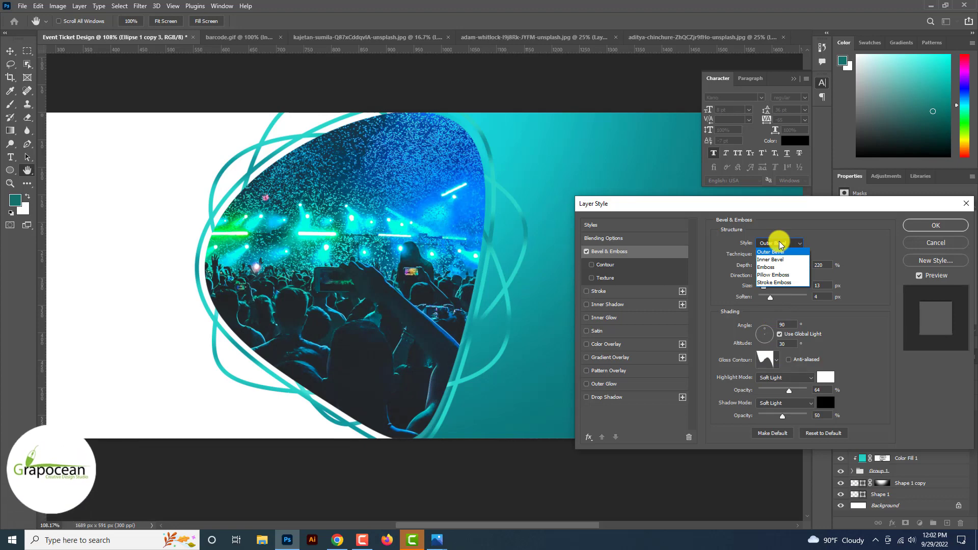
left_click(775, 251)
mouse_move(769, 265)
left_mouse_down()
mouse_move(802, 263)
mouse_move(775, 261)
mouse_move(765, 282)
left_mouse_up()
left_click(779, 243)
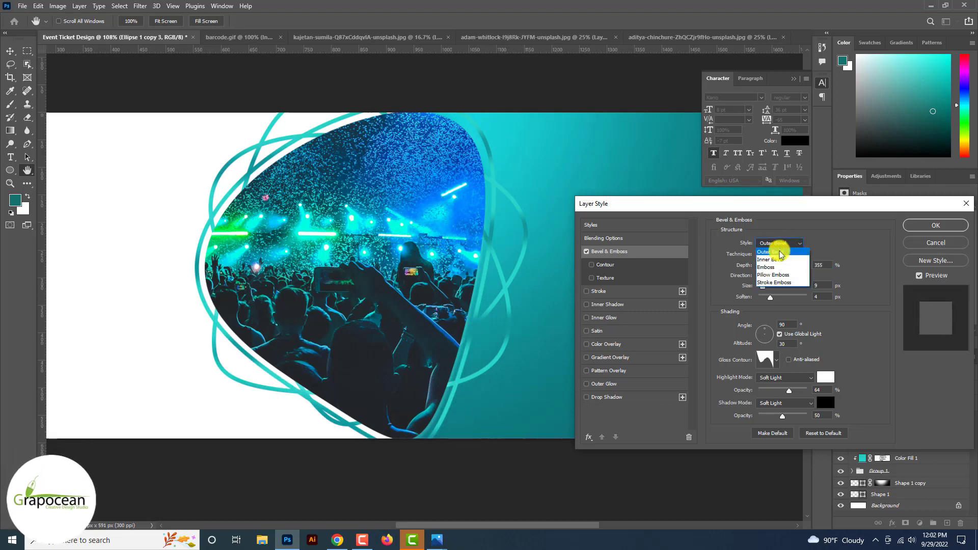
left_click(775, 253)
Compare gloss contours for the bevel, choose the multi-peaked one in the second row, and apply the layer style.
left_click(776, 359)
left_click(752, 402)
left_click(765, 402)
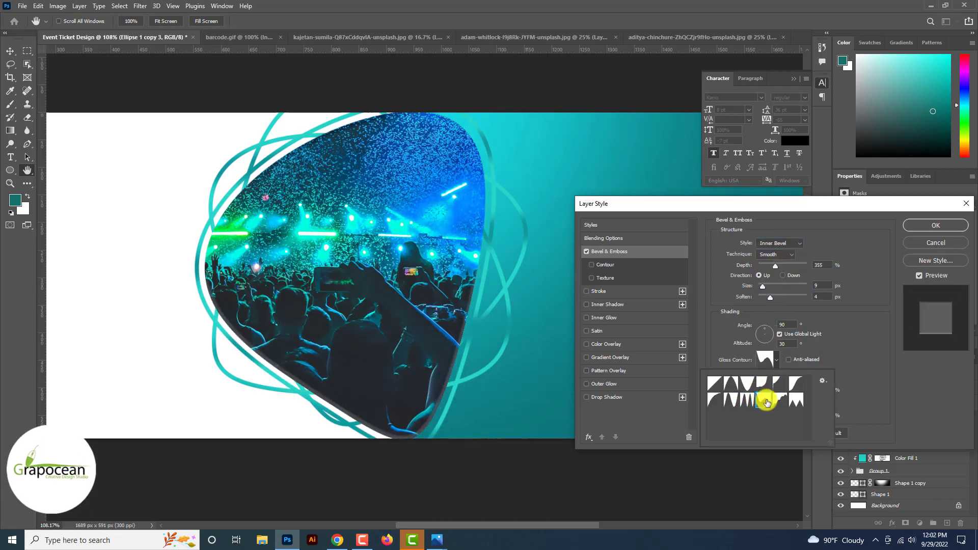
left_click(779, 399)
left_click(754, 399)
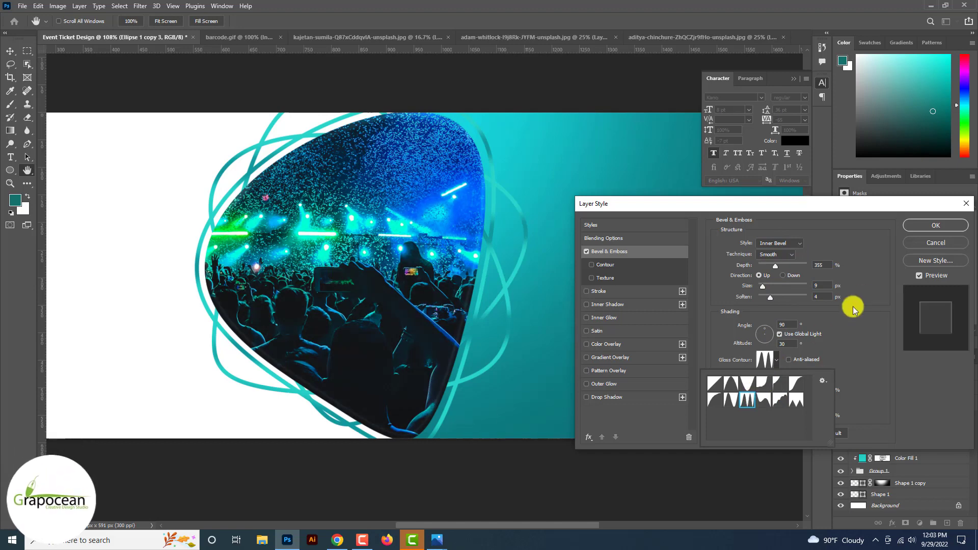
left_click(937, 226)
left_click(939, 225)
key("ctrl+minus")
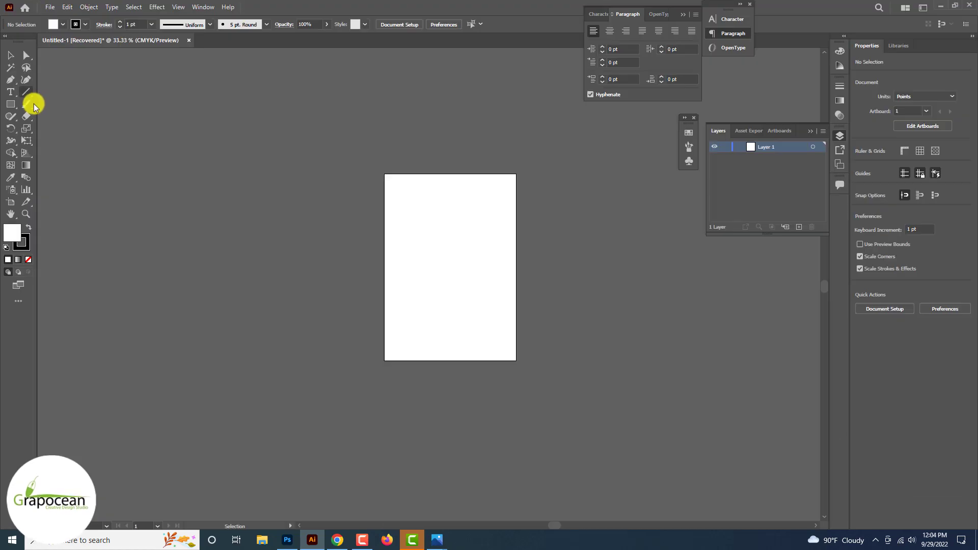
In Illustrator, draw a closed irregular blob about 735 by 788 pt with the Pencil tool beside the artboard.
left_click(29, 105)
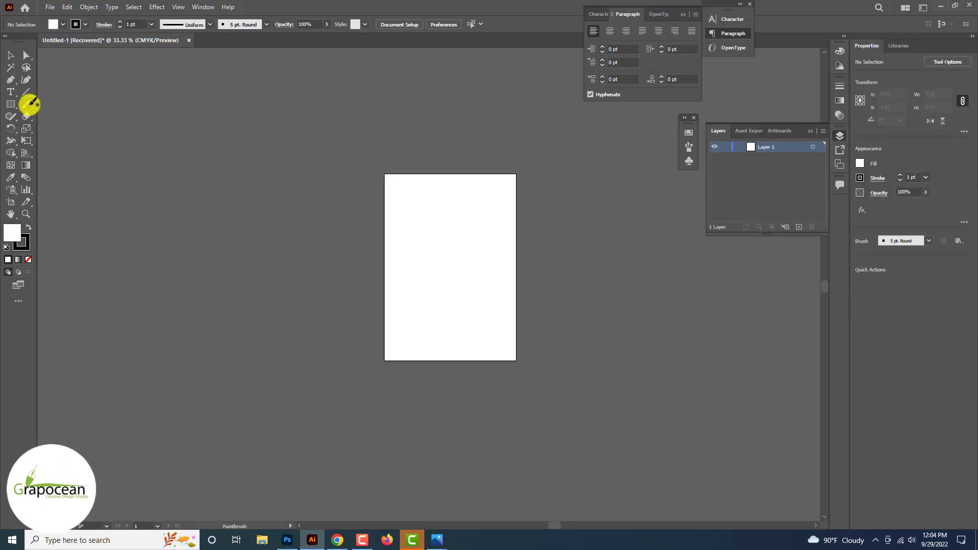
left_click(11, 80)
left_click(9, 83)
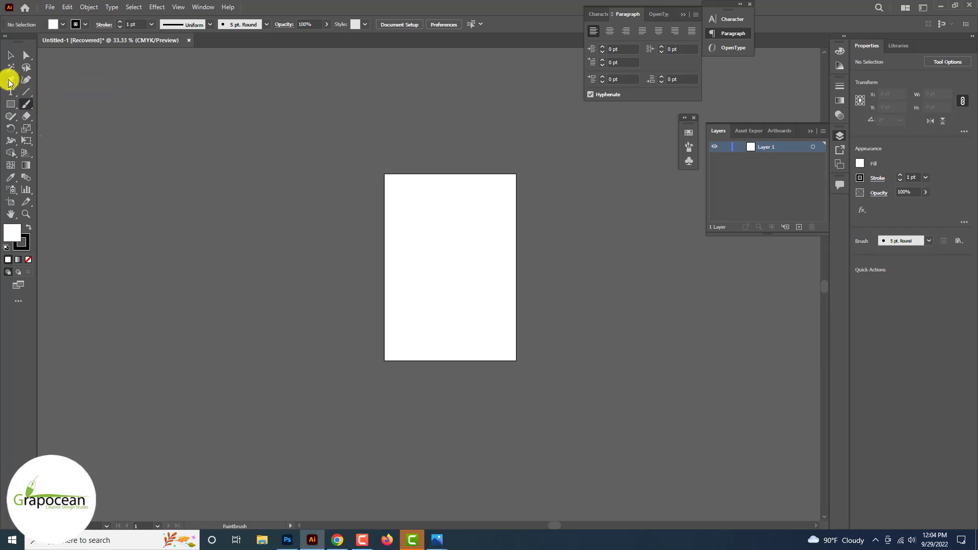
left_click_drag(11, 115, 48, 124)
left_click_drag(107, 225, 186, 255)
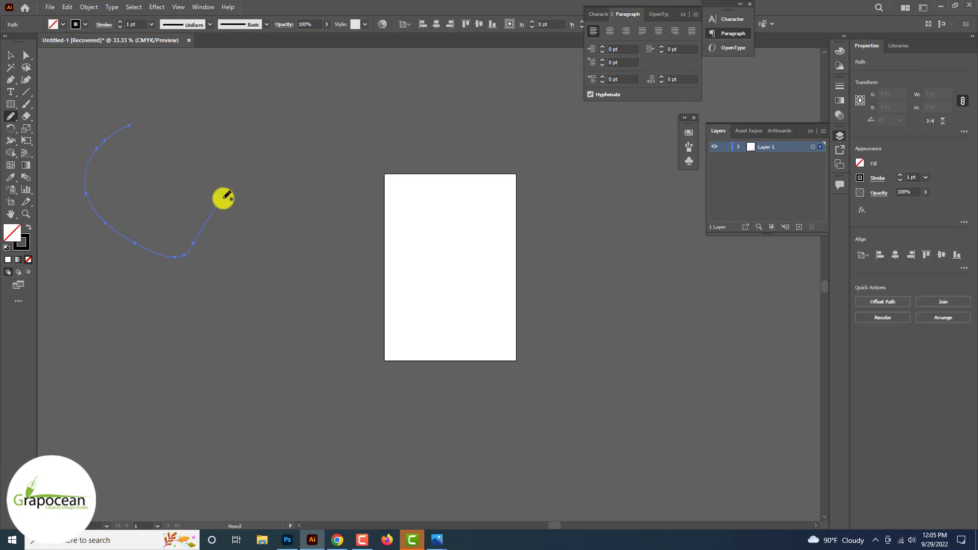
mouse_move(127, 120)
left_mouse_down()
mouse_move(86, 147)
mouse_move(80, 214)
mouse_move(195, 279)
left_mouse_up()
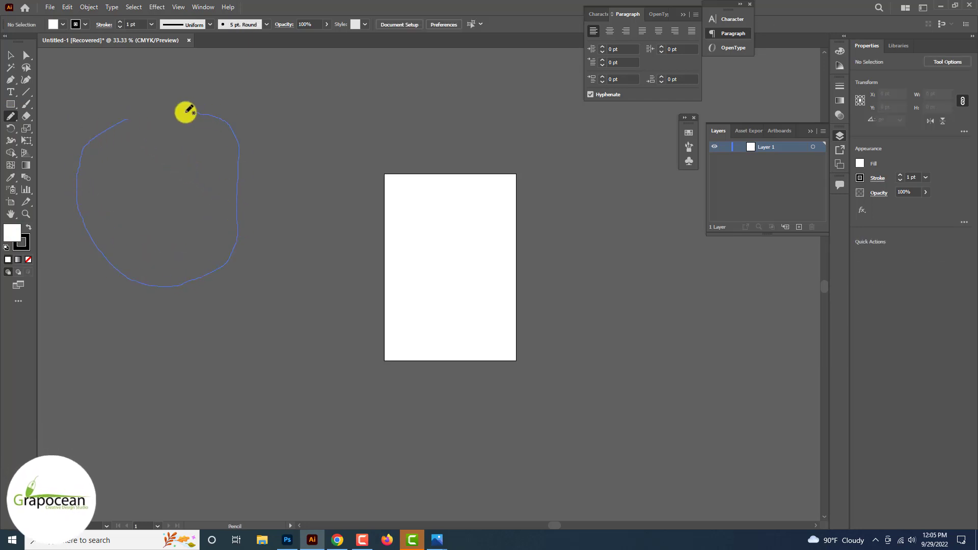
left_click_drag(136, 117, 129, 121)
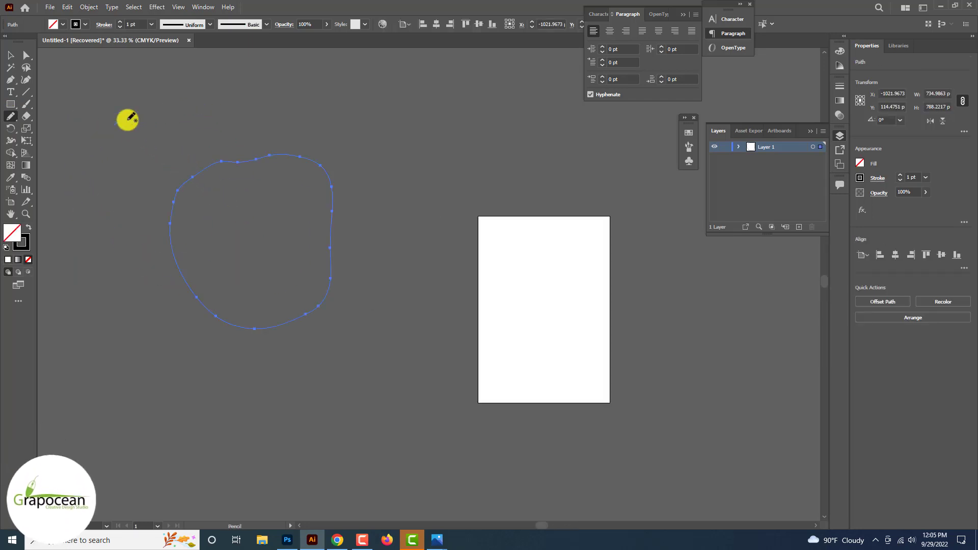
Fill the closed blob with the CMYK Blue swatch and select the shape.
left_click(61, 26)
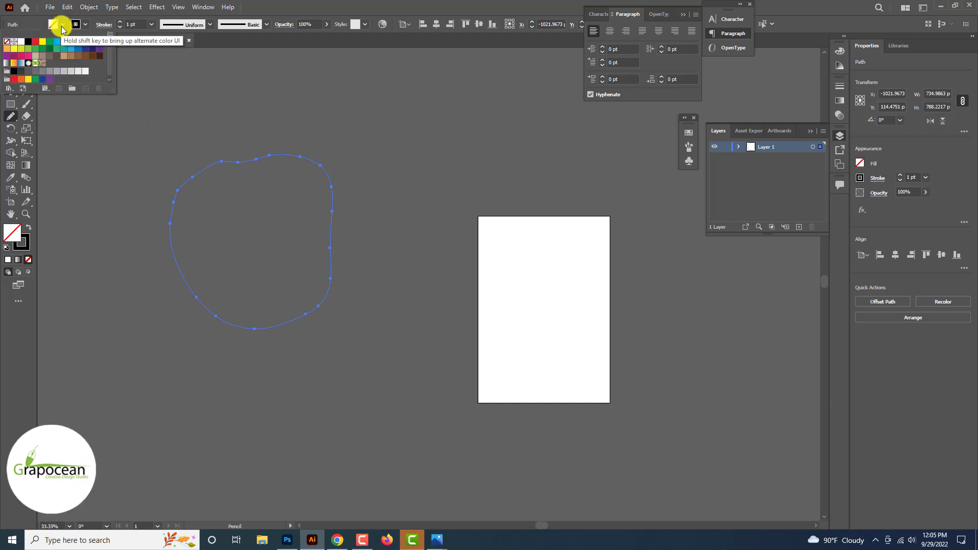
left_click(64, 41)
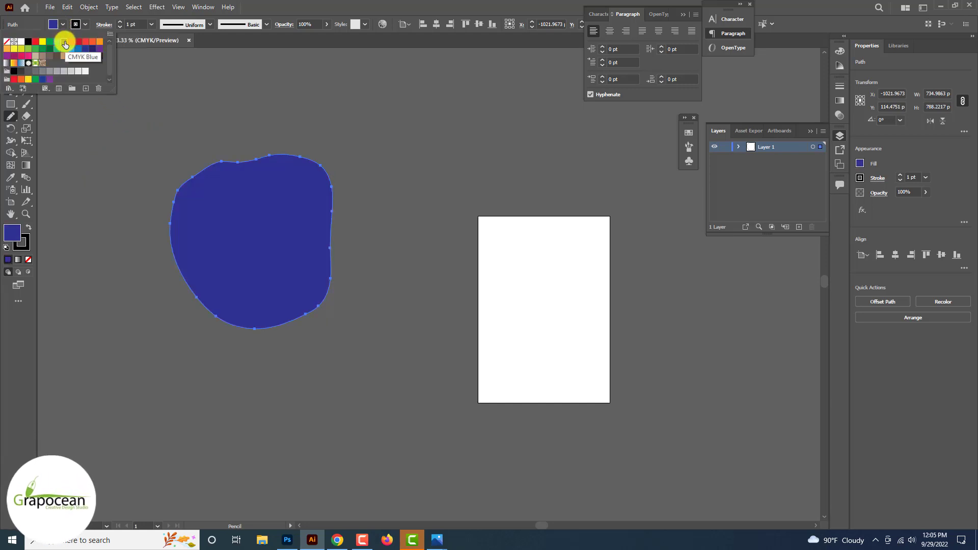
left_click(10, 55)
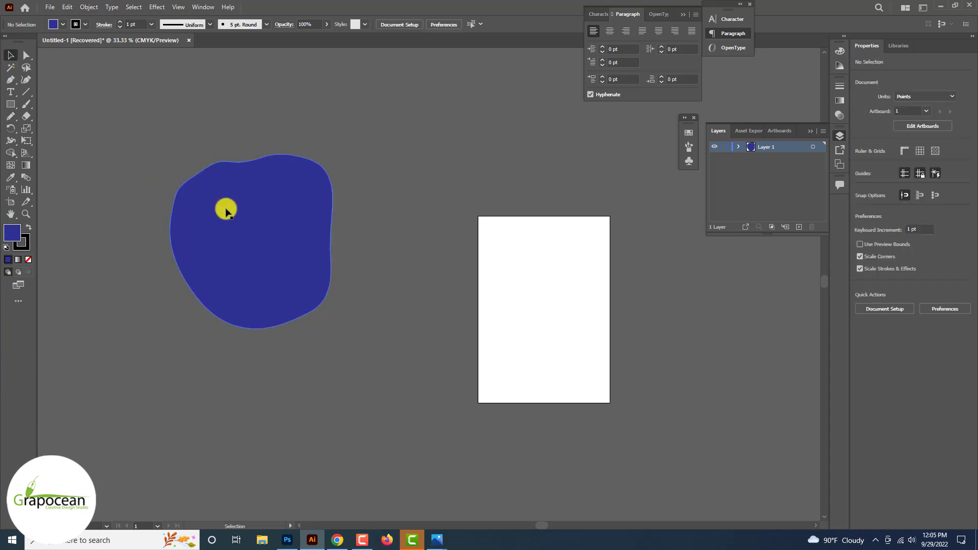
left_click(272, 234)
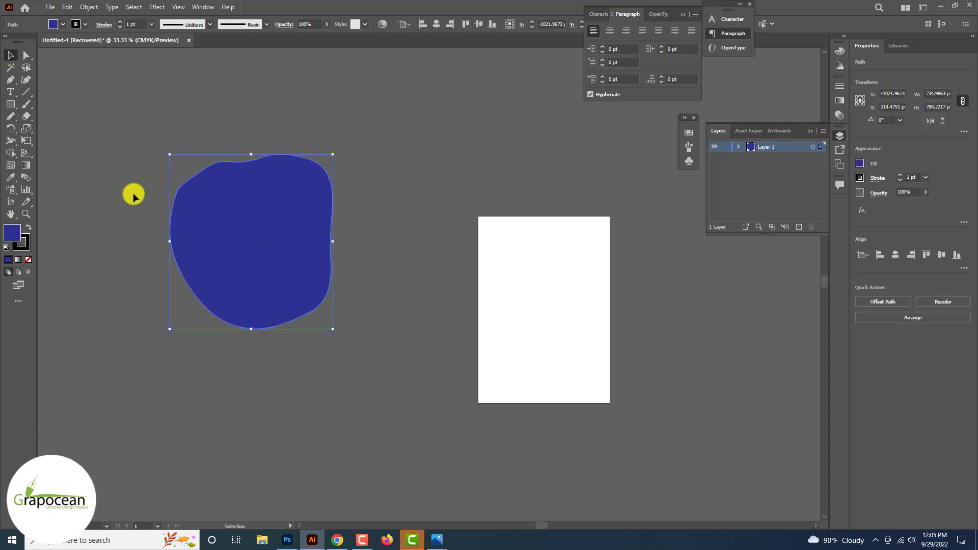
Apply a freeform gradient in Points mode to the blob and colour its upper-right stop blue.
left_click(26, 166)
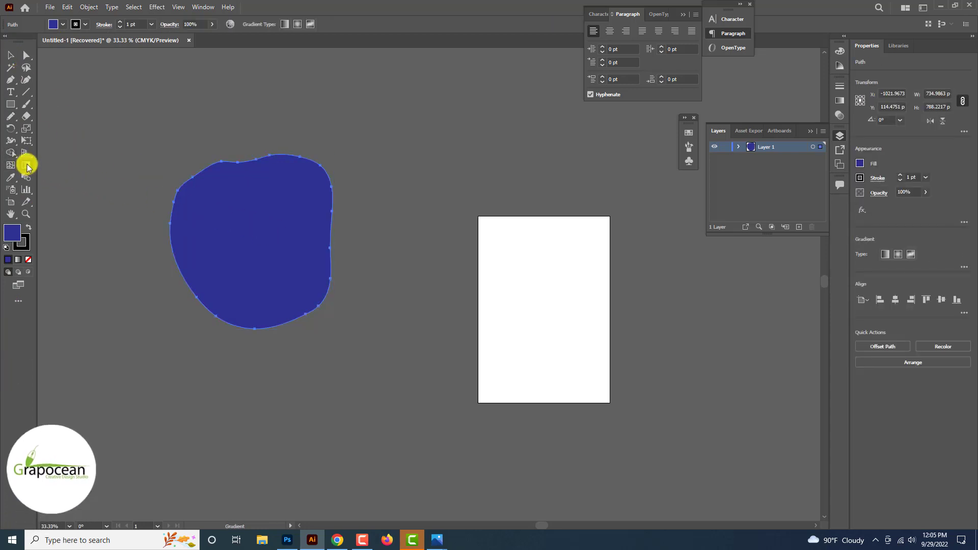
double_click(26, 163)
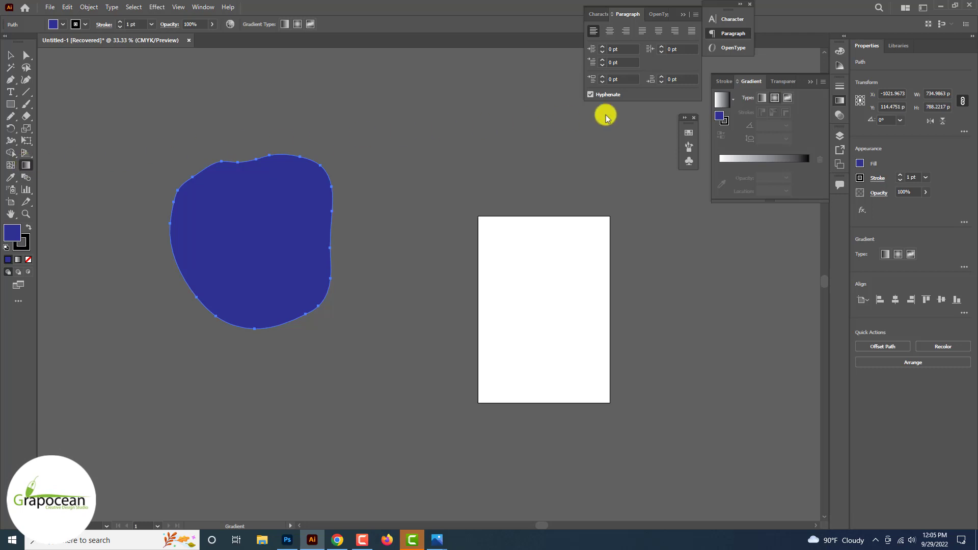
left_click(788, 98)
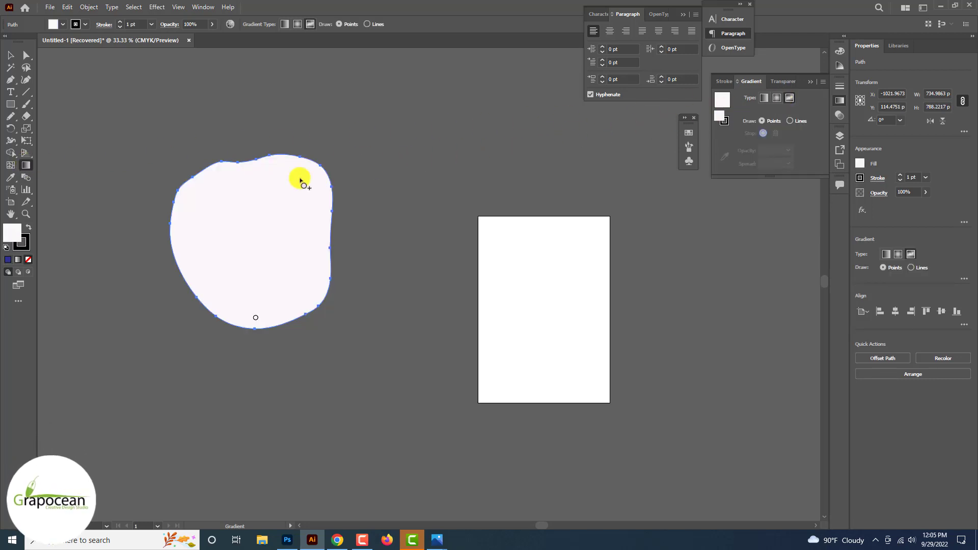
double_click(13, 233)
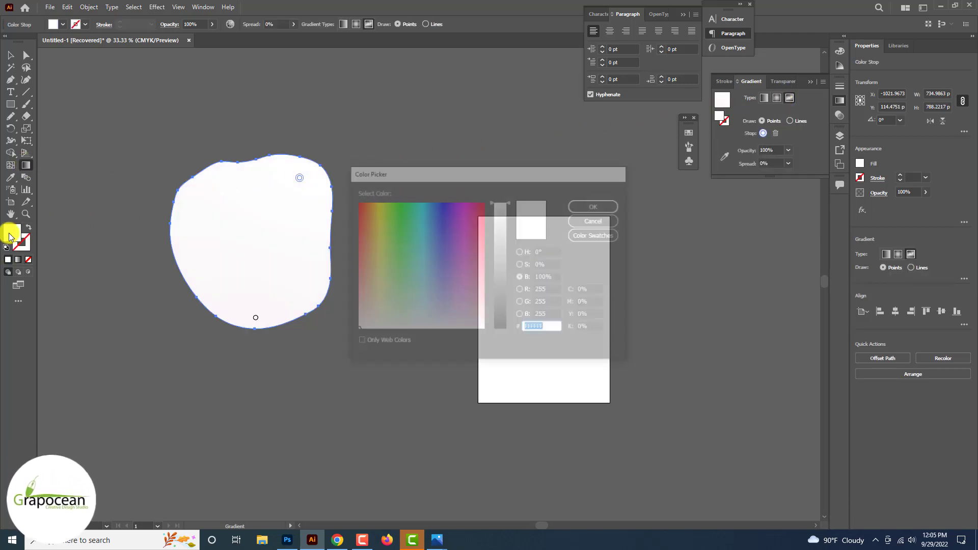
left_click(446, 202)
left_click(597, 205)
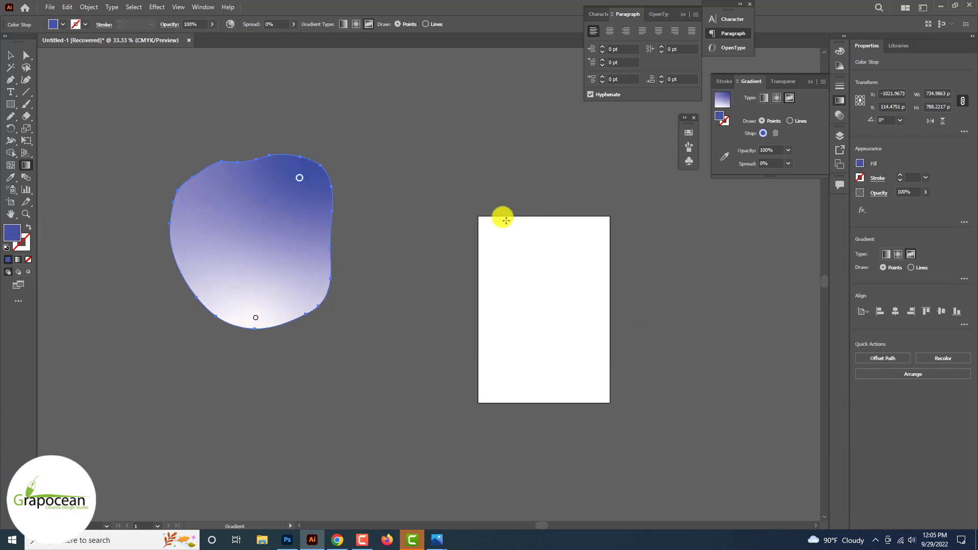
Rearrange the freeform gradient stops, with two blue stops at the blob's lower right and the white one at its upper left.
left_click(262, 249)
left_click_drag(262, 249, 300, 272)
left_click_drag(300, 178, 218, 201)
Recolour the upper-left gradient stop purple (C 43.53, M 83.92), shift it slightly toward the top edge, and deselect the blob.
double_click(220, 202)
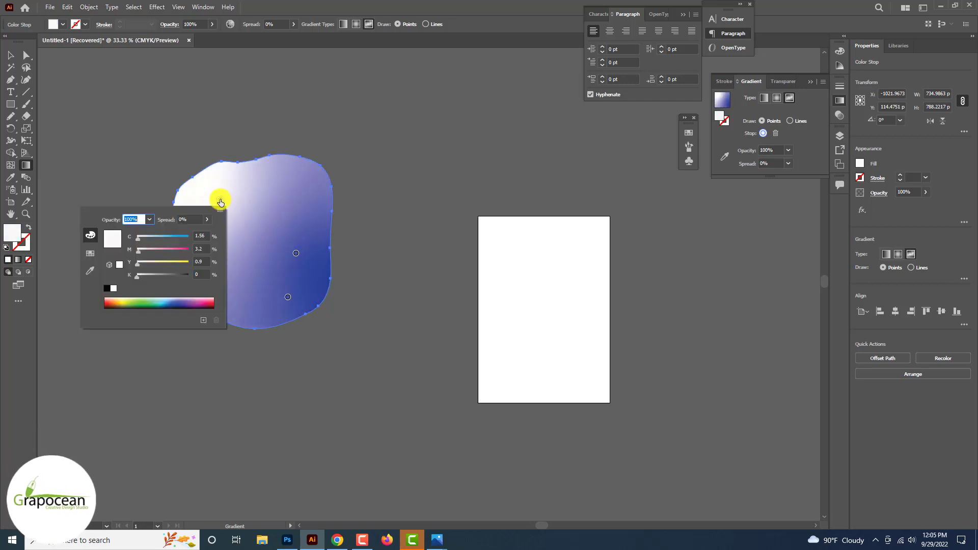
left_click(196, 302)
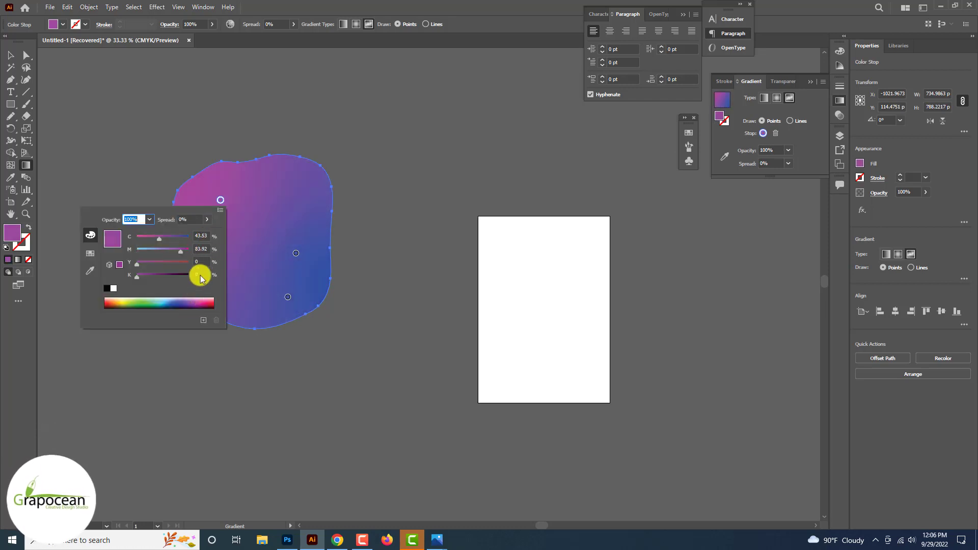
left_click(231, 205)
left_click_drag(242, 250, 229, 183)
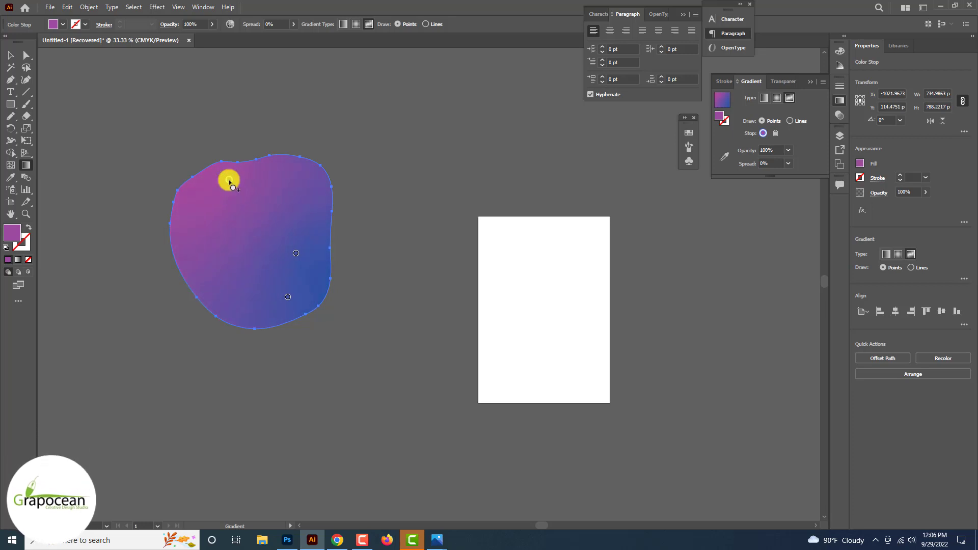
left_click(11, 55)
left_click(96, 138)
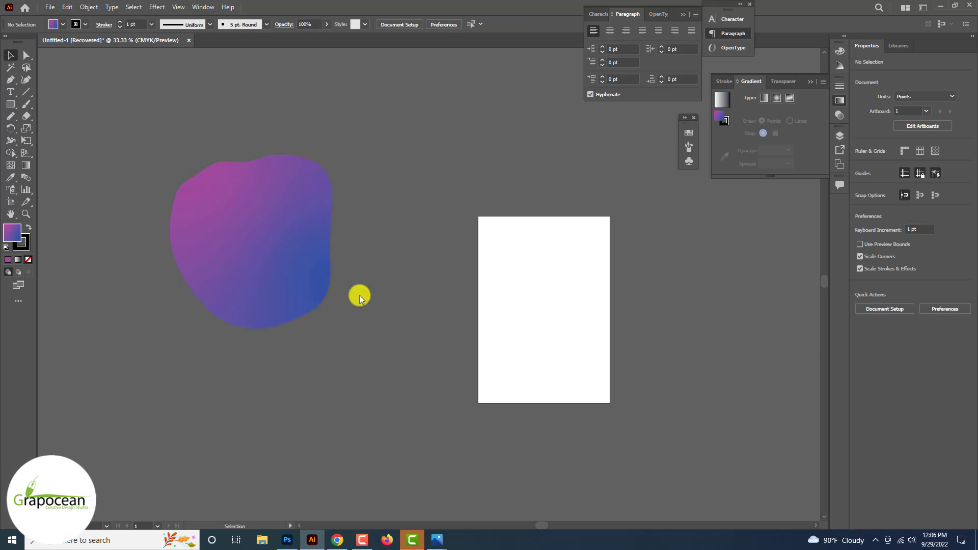
On Layer 2, draw a square about 839 pt wide beside the blob and convert it to a gradient mesh with 4 rows and 4 columns.
scroll(469, 363, "down", 1)
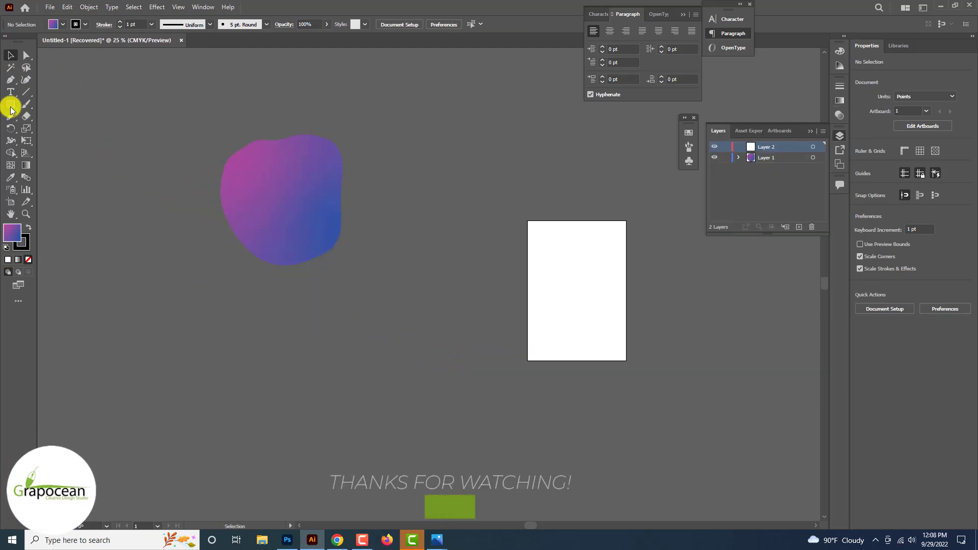
left_click(11, 104)
left_click_drag(102, 121, 195, 260)
left_click(89, 7)
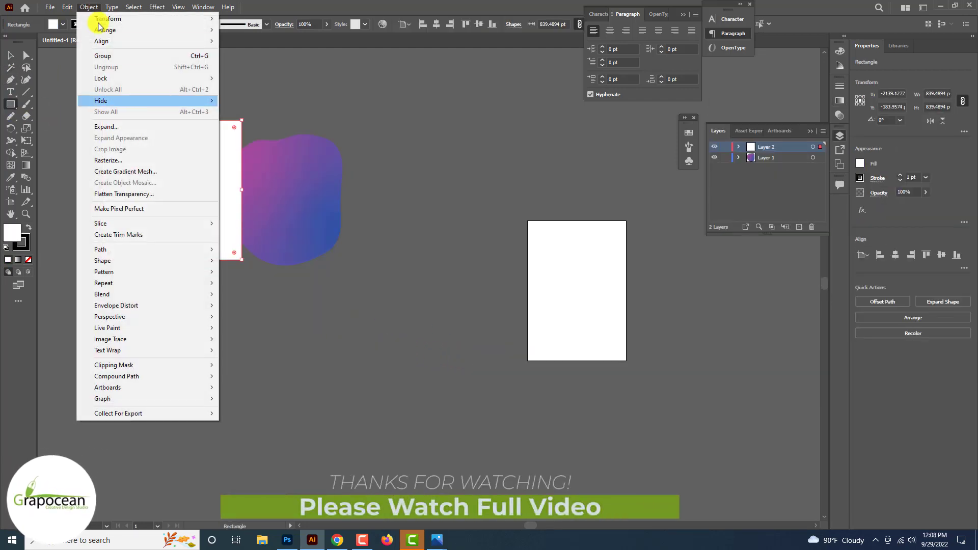
left_click(135, 171)
left_click(478, 299)
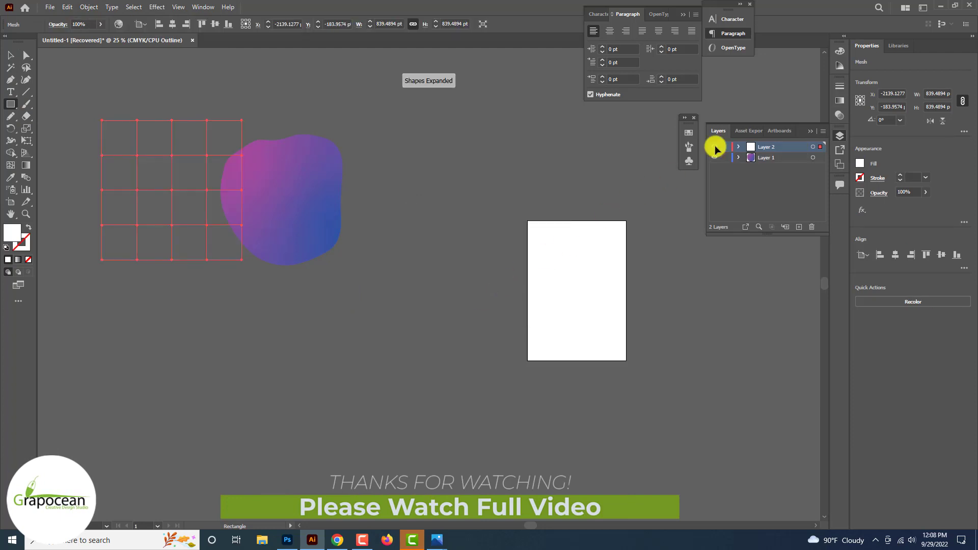
Move the outlined mesh on Layer 2 so that it covers the whole gradient blob.
key("ctrl+plus")
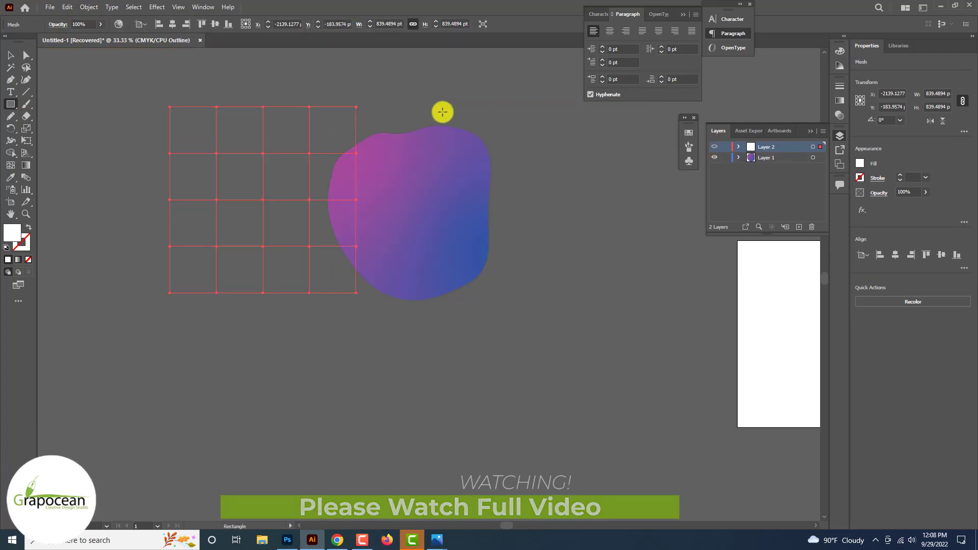
left_click(11, 55)
left_click_drag(261, 157, 414, 171)
left_click(503, 345)
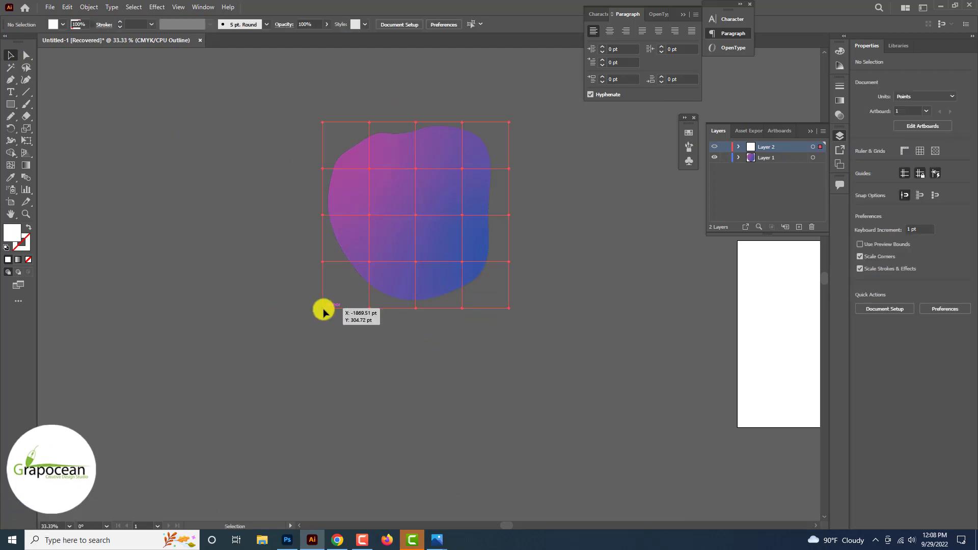
Move the mesh's bottom-left corner and next two bottom points onto the blob's lower edge, bending the handles between them along its contour.
left_click(324, 311)
scroll(324, 312, "up", 3)
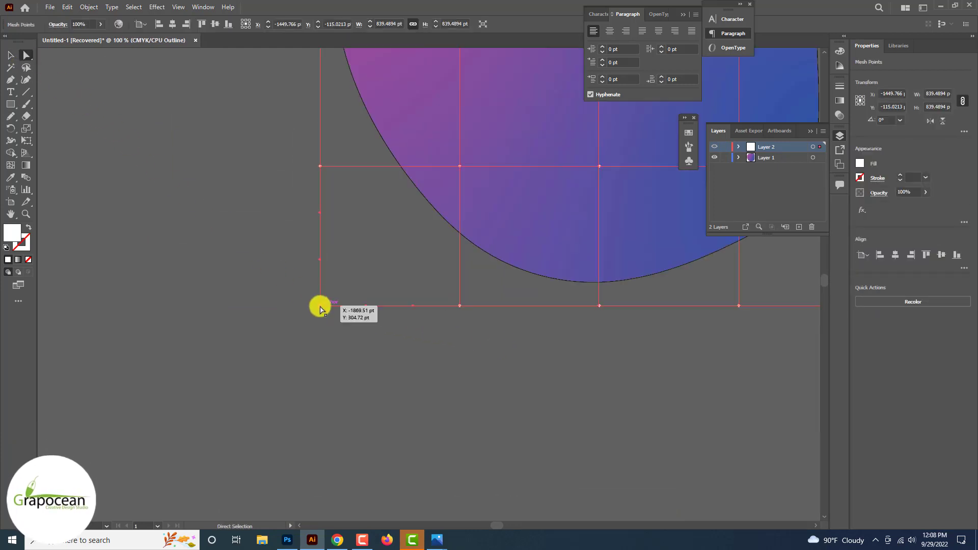
left_click_drag(320, 308, 441, 219)
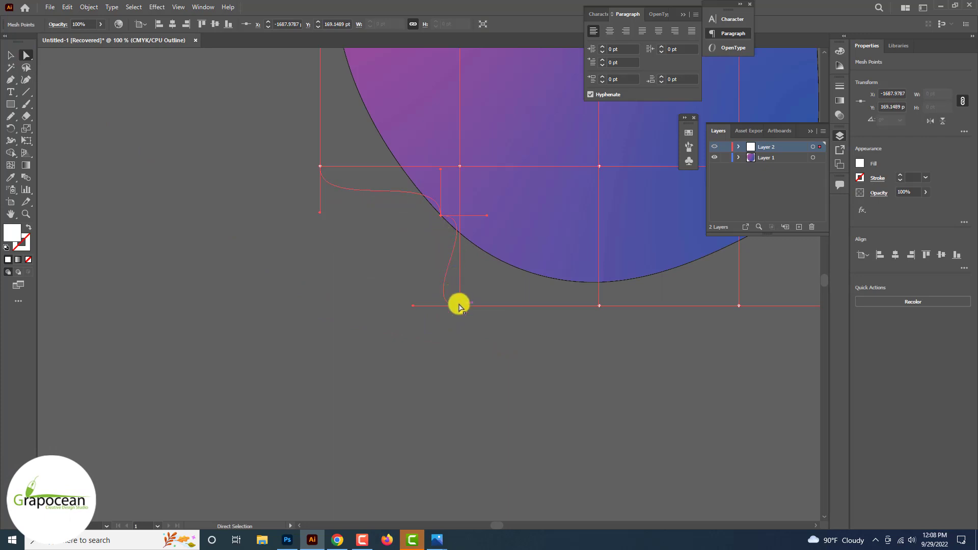
left_click_drag(546, 279, 542, 275)
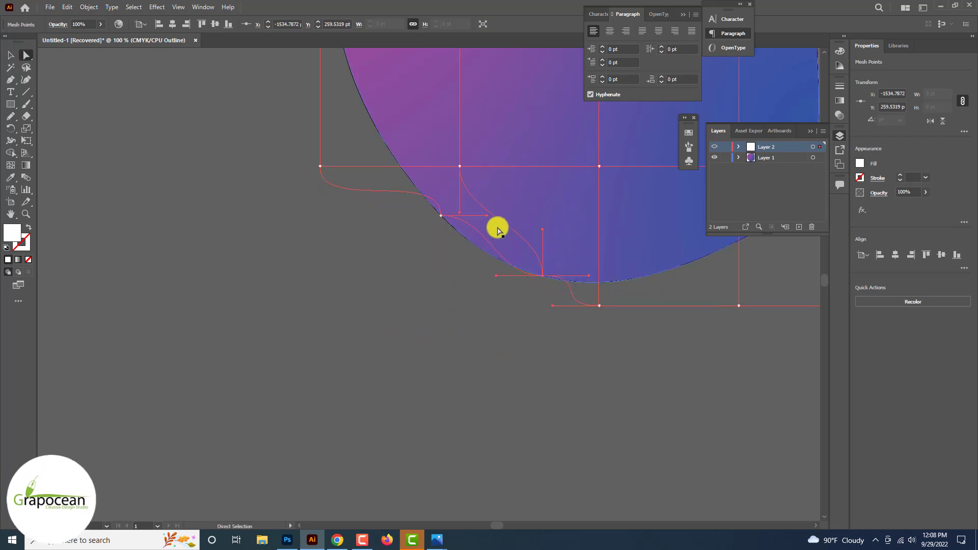
left_click_drag(469, 242, 468, 240)
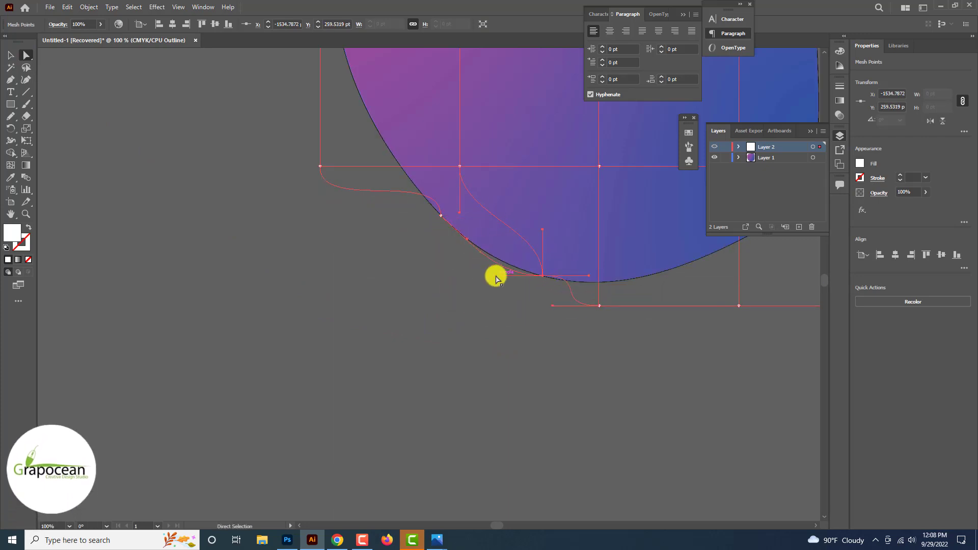
left_click_drag(497, 276, 497, 268)
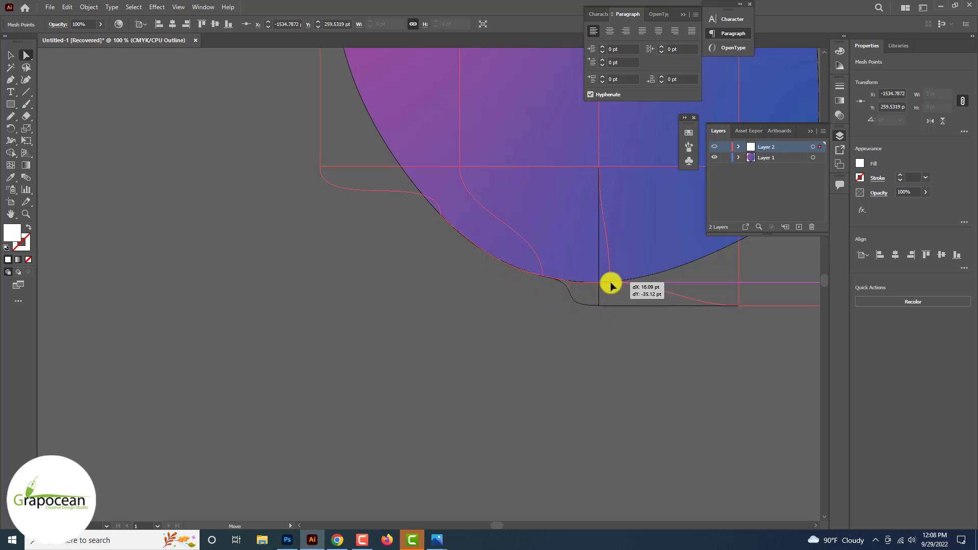
left_click_drag(610, 287, 620, 281)
Move the mesh's bottom-right corner and the neighbouring bottom point onto the blob's lower-right contour.
key("ctrl+minus")
key("ctrl+minus")
key("ctrl+minus")
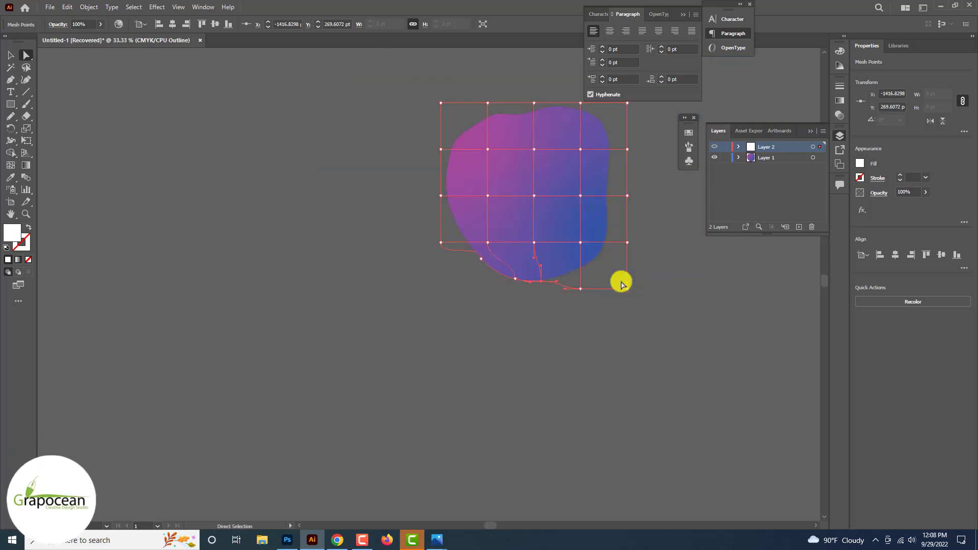
key("ctrl+plus")
key("ctrl+plus")
key("ctrl+plus")
left_click_drag(559, 200, 512, 164)
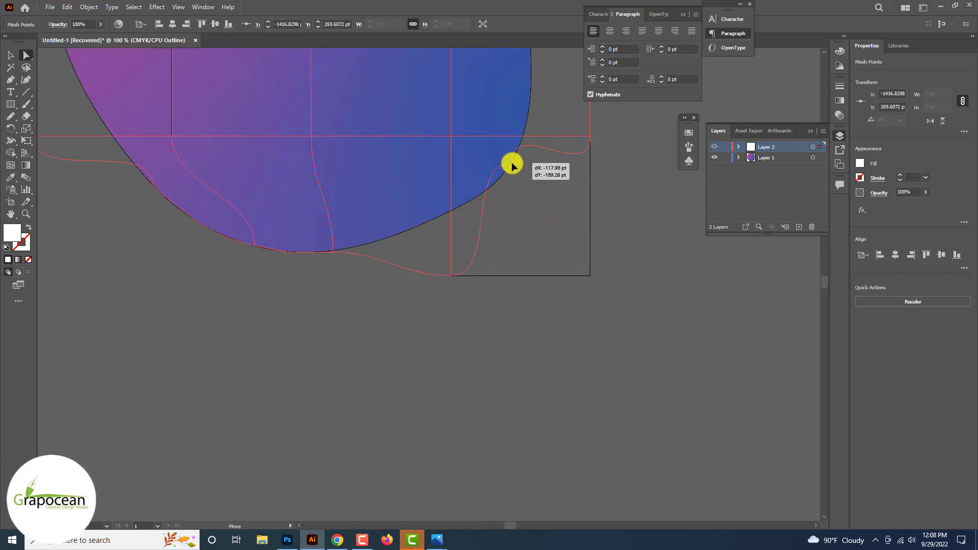
left_click_drag(451, 275, 405, 228)
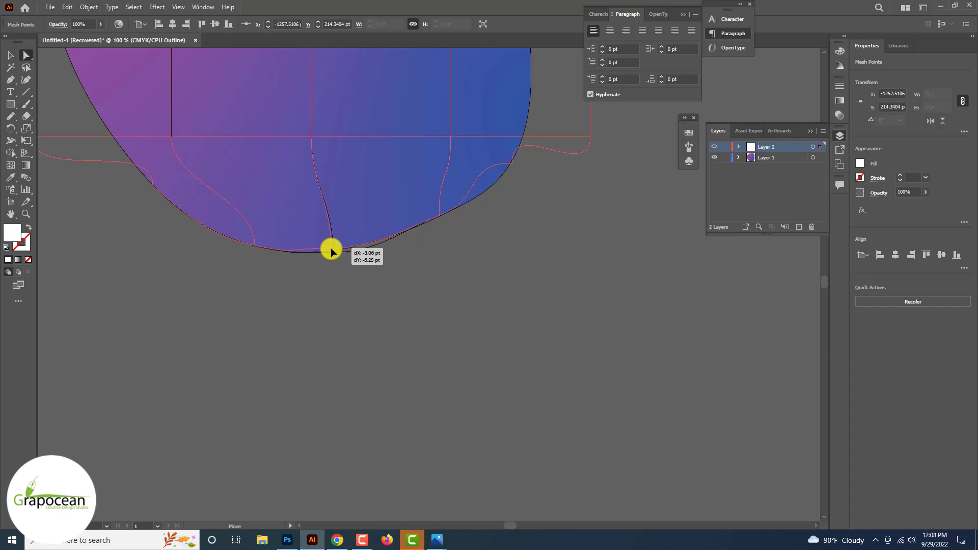
Adjust the left handle of the bottom-centre mesh point so the curve follows the blob's lowest edge.
left_click_drag(284, 253, 288, 256)
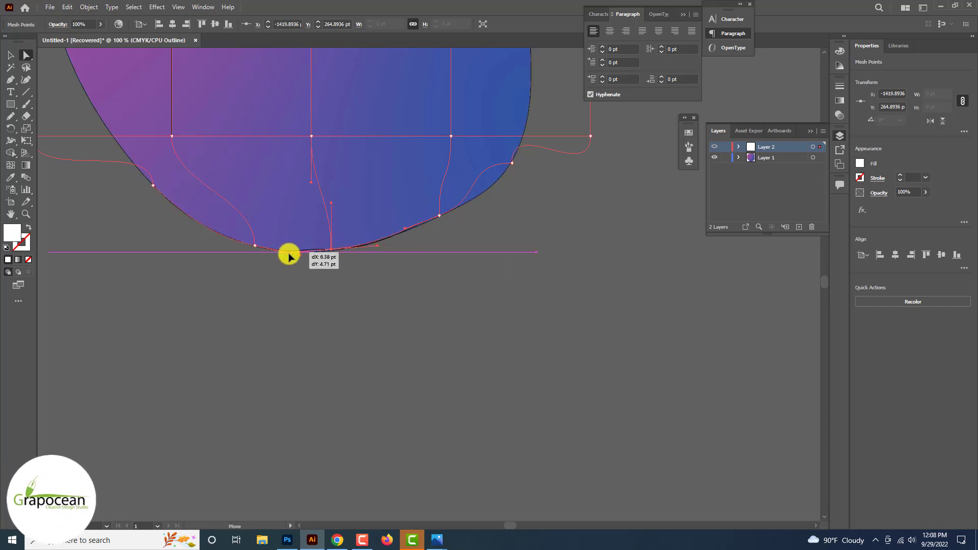
scroll(290, 256, "up", 5)
scroll(307, 224, "down", 3)
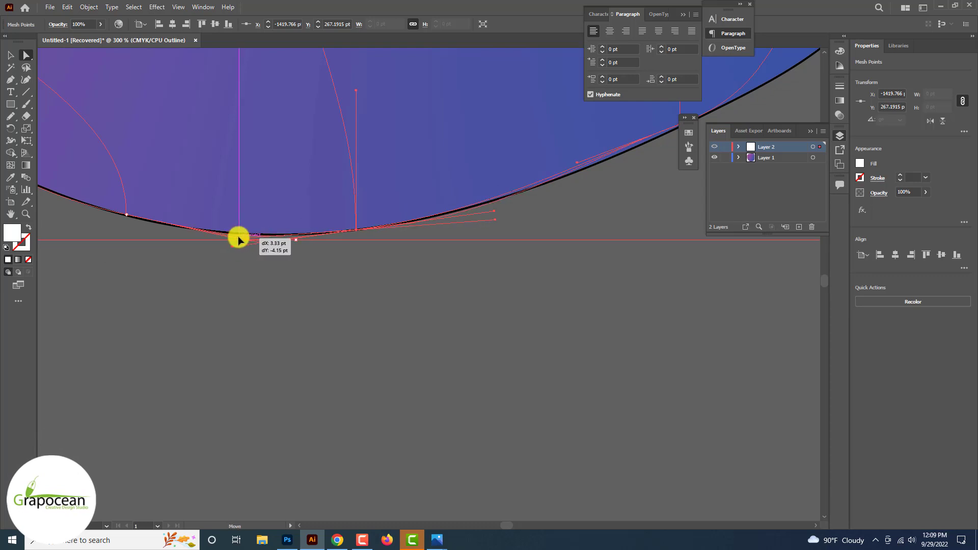
left_click_drag(239, 238, 244, 235)
scroll(244, 234, "down", 2)
scroll(294, 234, "up", 2)
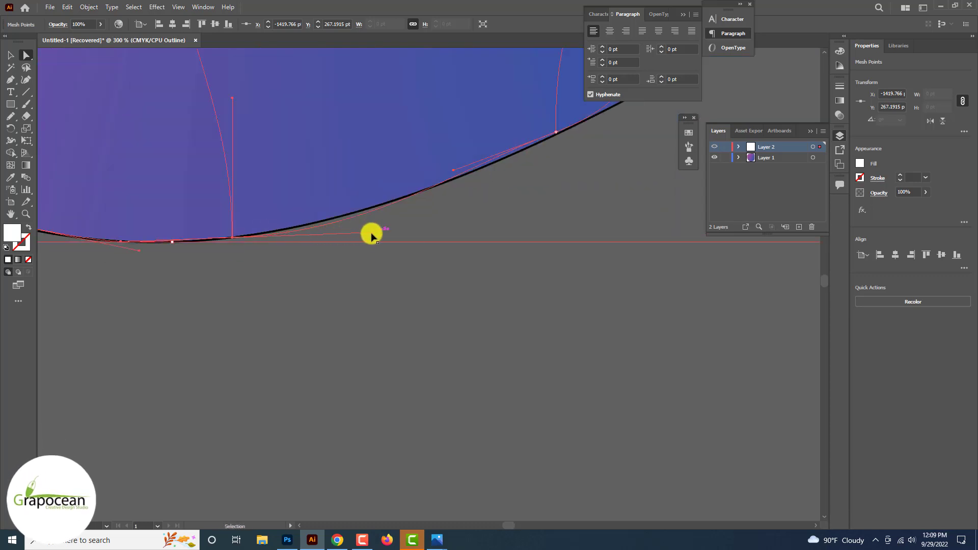
Refine the mesh curve between the bottom-centre point and the next point to its right along the blob's edge.
left_click_drag(369, 227, 369, 226)
scroll(430, 187, "down", 2)
scroll(319, 240, "up", 3)
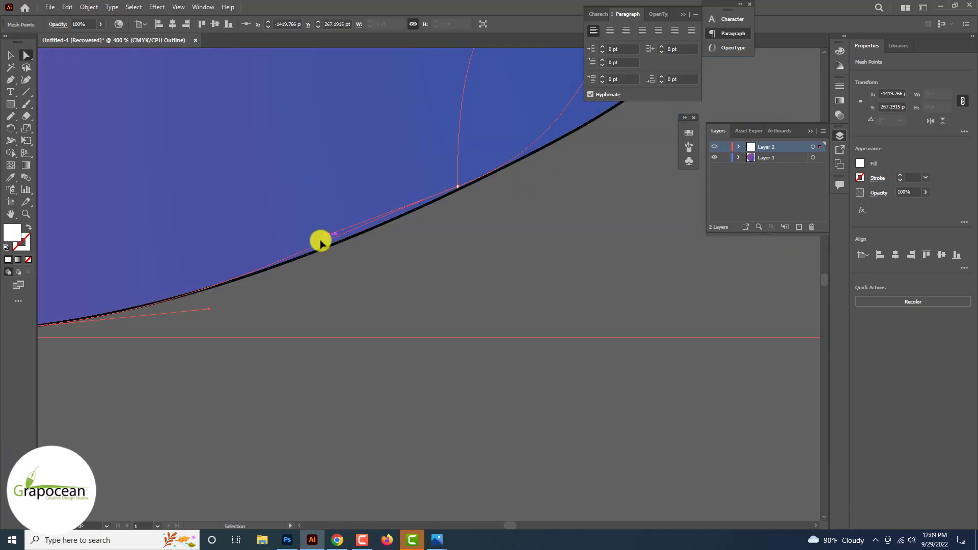
left_click(458, 189)
scroll(476, 212, "down", 8)
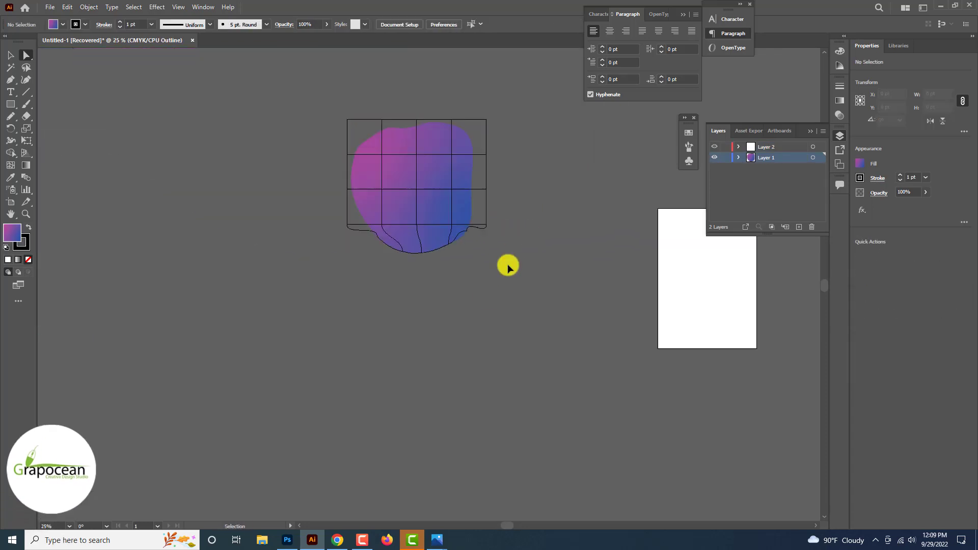
Reshape the handles of the mesh's bottom-right corner point so its lower curve matches the blob's rounded lower-right edge.
left_click(506, 295)
scroll(483, 228, "up", 4)
left_click(419, 239)
scroll(420, 239, "up", 5)
left_click_drag(155, 241, 217, 314)
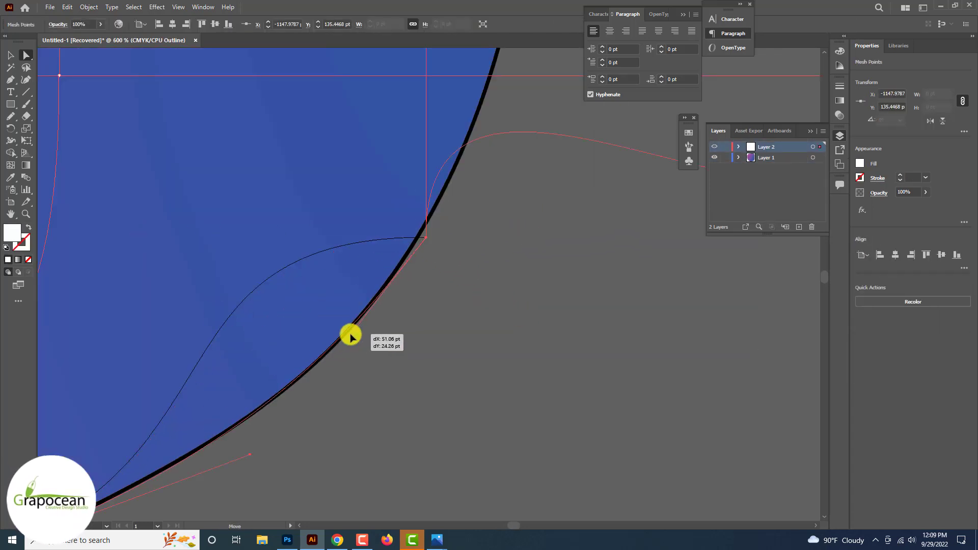
left_click_drag(350, 336, 264, 446)
scroll(442, 229, "down", 2)
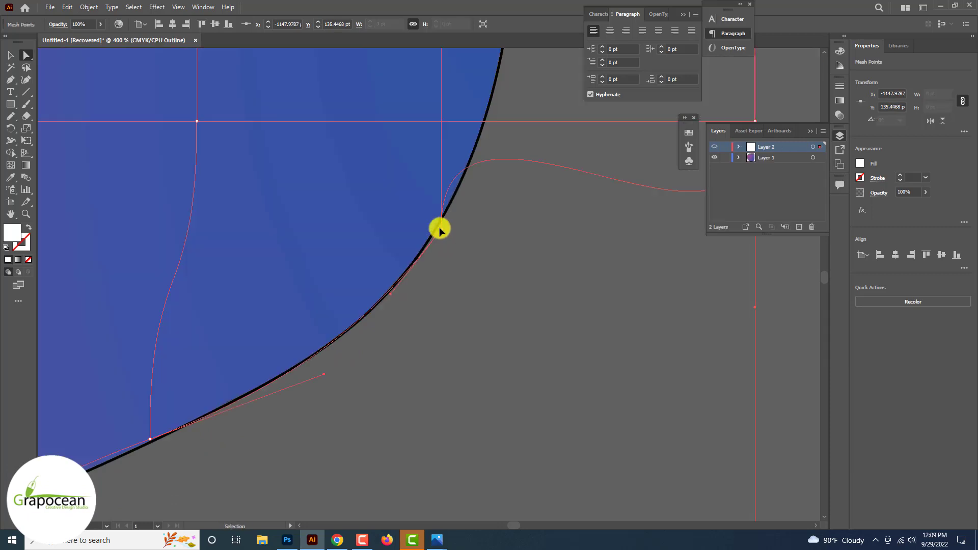
left_click_drag(390, 300, 391, 301)
scroll(441, 183, "down", 2)
Move the lower and middle mesh points of the right side onto the blob's right edge and adjust the curve between them.
left_click_drag(598, 153, 473, 113)
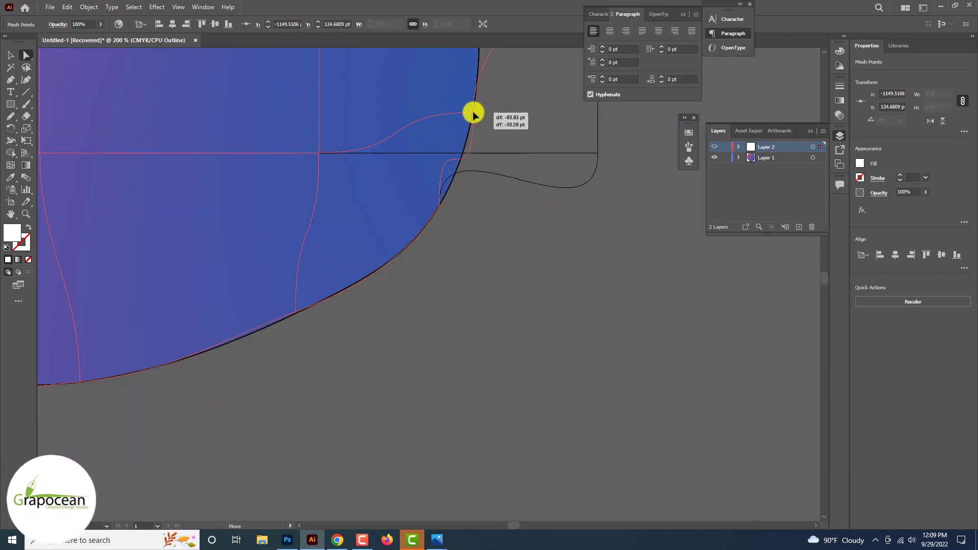
scroll(448, 250, "down", 3)
left_click_drag(477, 193, 405, 172)
scroll(497, 91, "up", 2)
left_click_drag(414, 288, 408, 289)
Place the mesh's top-right corner on the blob's upper-right contour and bend its lower handle along the edge.
scroll(409, 286, "up", 4)
left_click_drag(496, 174, 367, 257)
scroll(426, 184, "up", 4)
scroll(377, 257, "up", 3)
left_click_drag(349, 444, 401, 313)
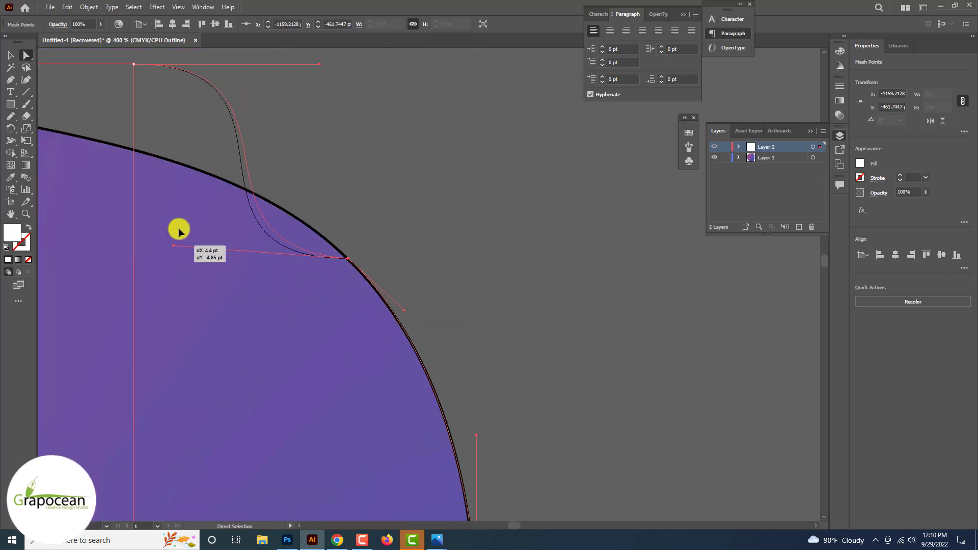
Bend the top-right corner point's upper handle along the blob and place the neighbouring top mesh point on the contour, adjusting its handle.
left_click_drag(179, 230, 235, 171)
scroll(224, 164, "up", 2)
left_click_drag(133, 125, 132, 210)
left_click_drag(318, 210, 228, 242)
scroll(228, 245, "down", 3)
scroll(227, 246, "left", 3)
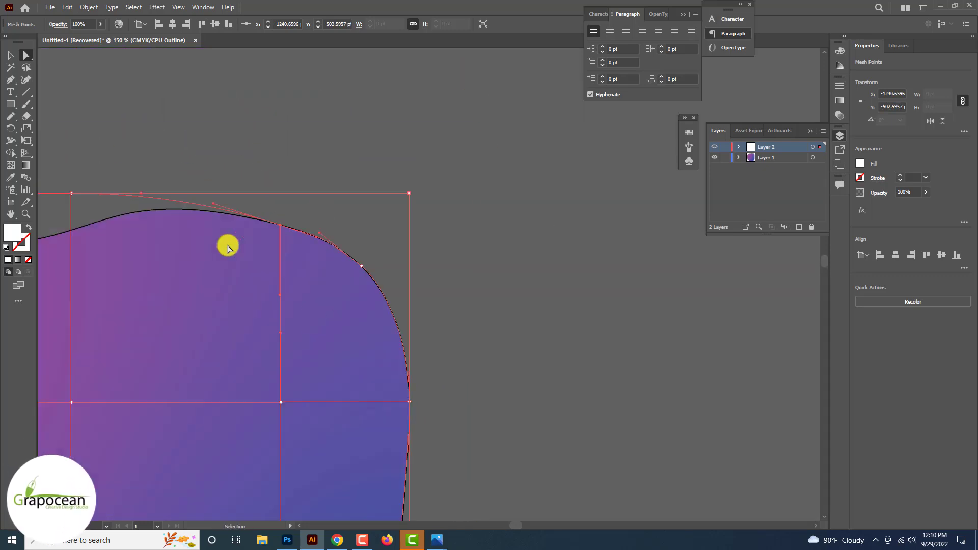
Move the middle top mesh point onto the blob's top edge and reshape the handles on both sides to follow the contour.
scroll(229, 246, "left", 3)
scroll(236, 209, "up", 1)
left_click_drag(238, 188, 241, 237)
scroll(338, 218, "down", 1)
left_click_drag(323, 203, 398, 257)
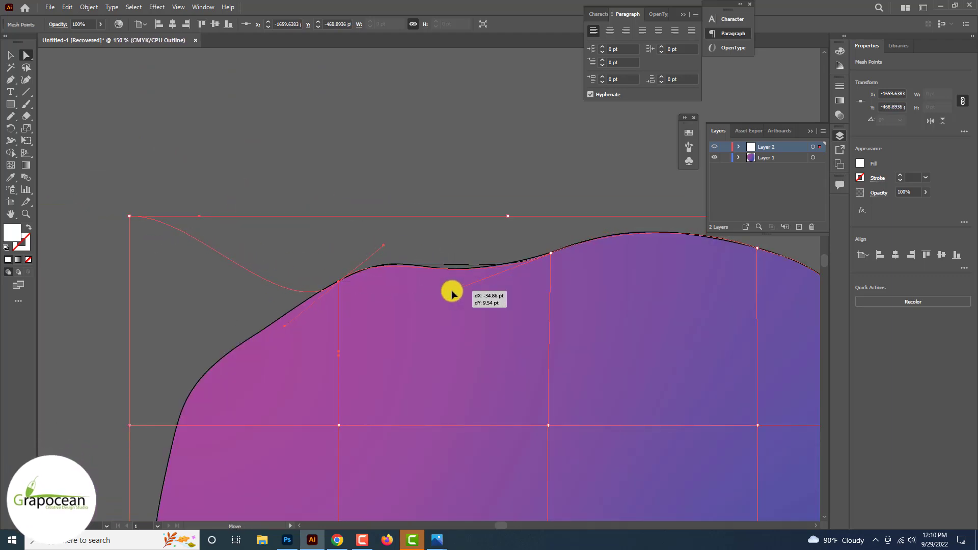
left_click_drag(452, 294, 389, 238)
Place the mesh's top-left corner on the blob's upper-left contour and refine the curves along the top edge.
left_click_drag(130, 216, 241, 337)
scroll(272, 318, "up", 2)
left_click(322, 282)
left_click_drag(549, 300, 413, 220)
scroll(471, 199, "down", 2)
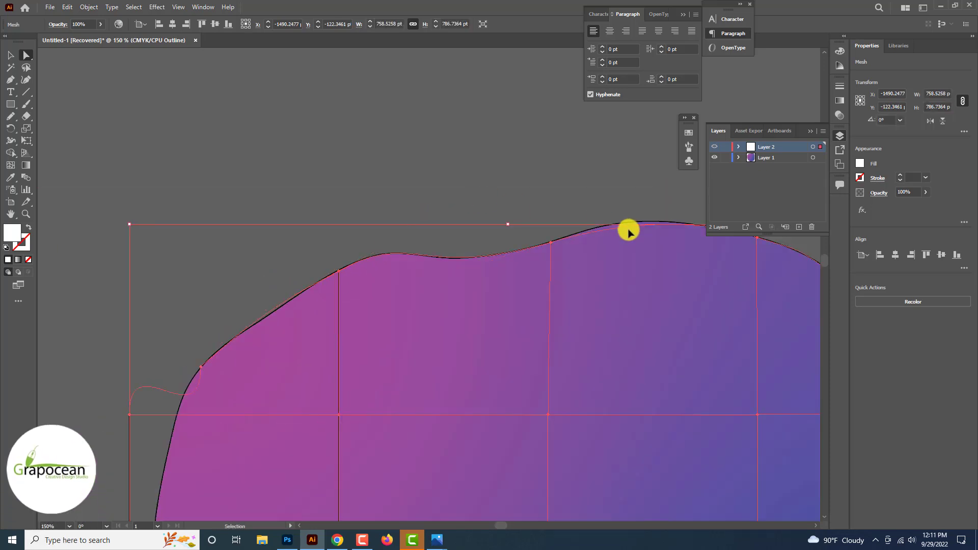
left_click_drag(620, 229, 615, 219)
scroll(616, 217, "down", 2)
scroll(255, 314, "up", 3)
Move the upper and middle mesh points of the left side onto the blob's left edge and adjust their handles.
left_click_drag(152, 302, 198, 380)
left_click(222, 309)
left_click_drag(248, 332, 219, 265)
scroll(204, 290, "down", 9)
left_click_drag(153, 360, 191, 359)
left_click_drag(191, 266, 180, 268)
Move the lower mesh point of the left side onto the blob's lower-left edge and bend its handles along the contour.
scroll(175, 286, "down", 10)
left_click_drag(152, 396, 295, 371)
left_click_drag(295, 278, 257, 304)
left_click_drag(394, 401, 392, 489)
left_click_drag(341, 452, 350, 452)
scroll(349, 452, "down", 4)
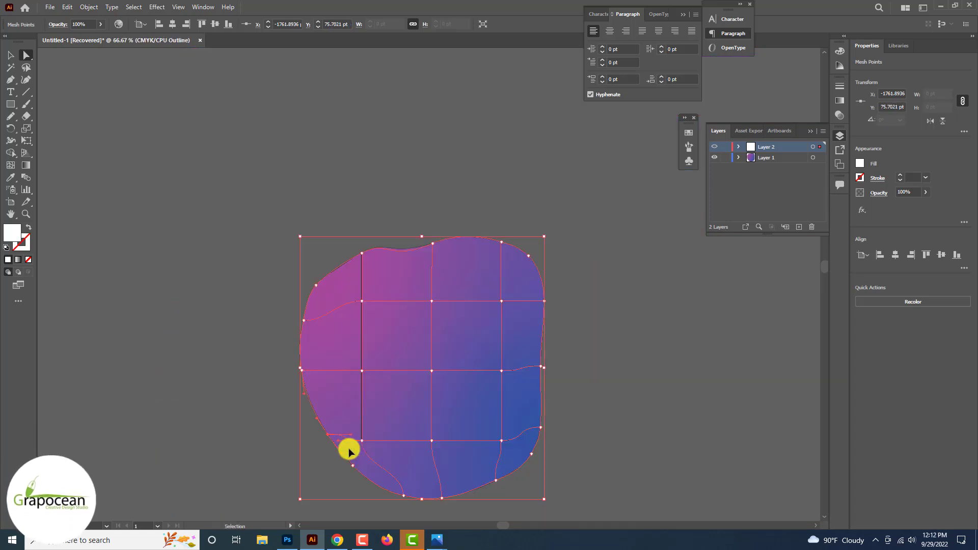
Refine the mesh curve above the lower-left point so it matches the blob's outline.
scroll(359, 474, "up", 6)
left_click(292, 380)
left_click_drag(300, 378, 260, 343)
scroll(270, 342, "up", 2)
scroll(286, 337, "down", 4)
scroll(292, 332, "down", 10)
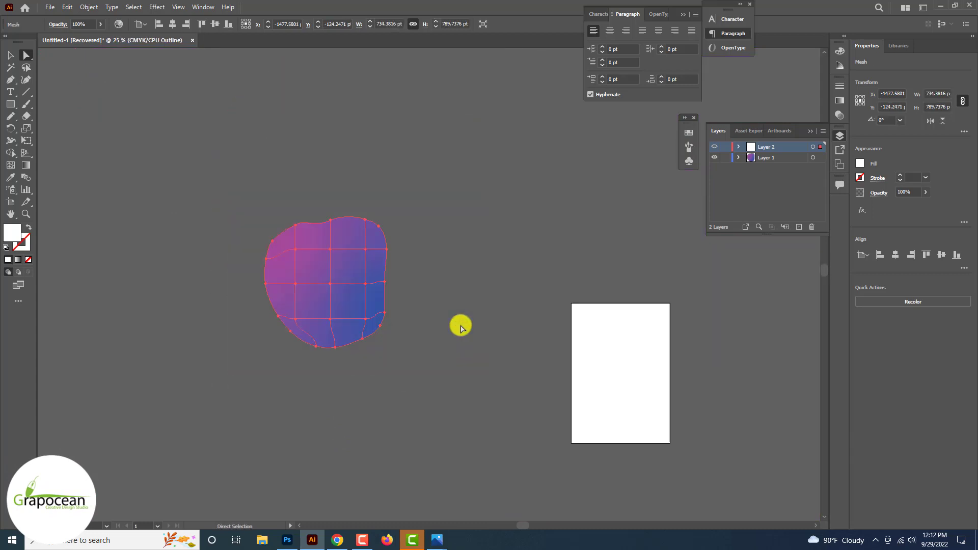
Add further mesh lines to the blob mesh near its upper, left and right edges.
left_click(460, 326)
left_click(366, 257)
scroll(297, 231, "up", 5)
left_click(300, 208)
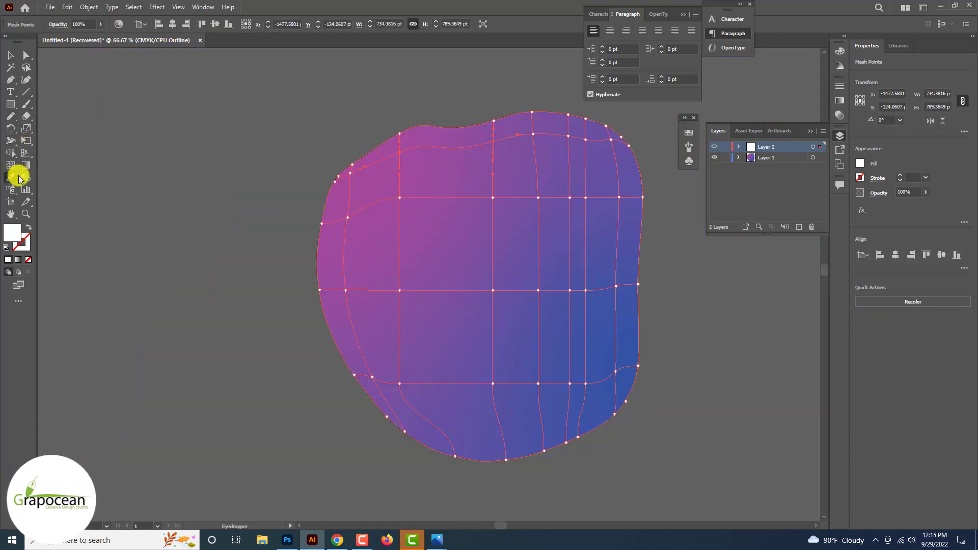
Add two new layers above the mesh layer.
left_click(12, 177)
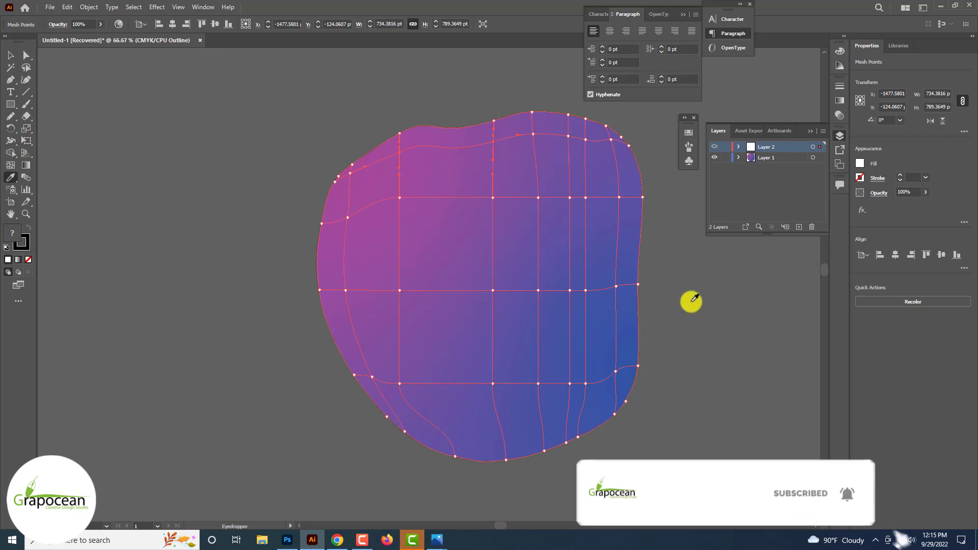
left_click(799, 227)
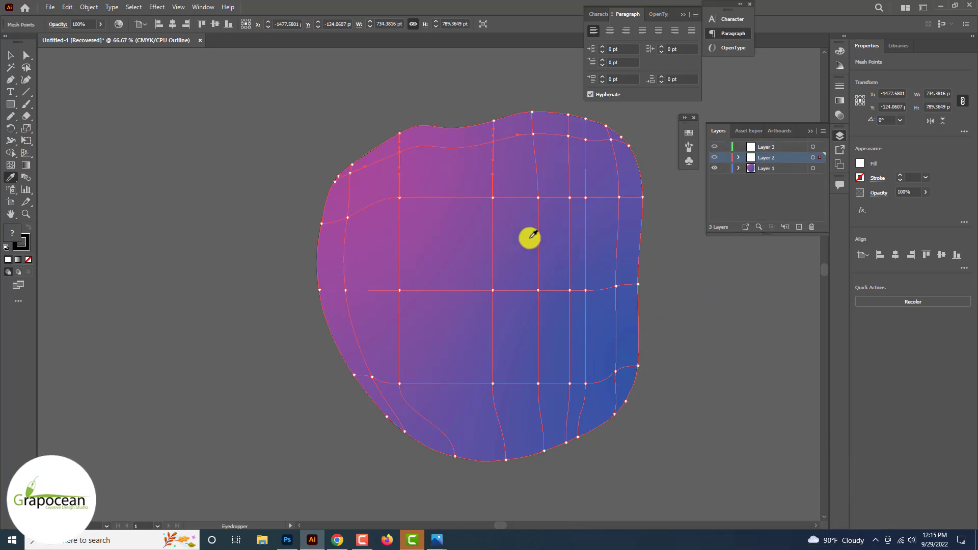
key("v")
left_click(799, 227)
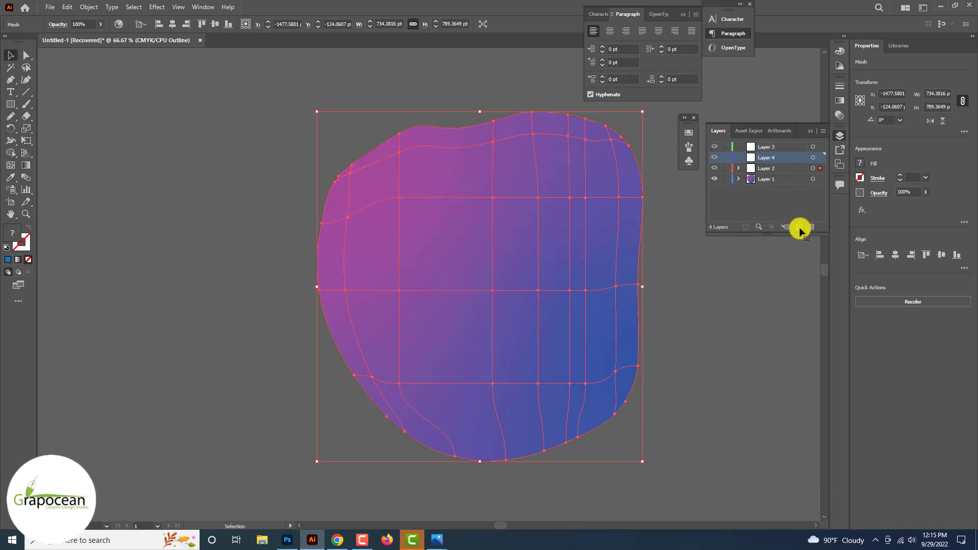
Draw a blue square of about 148 pt to the upper left of the blob on the layer directly above the mesh.
left_click(12, 104)
left_click_drag(102, 106, 168, 172)
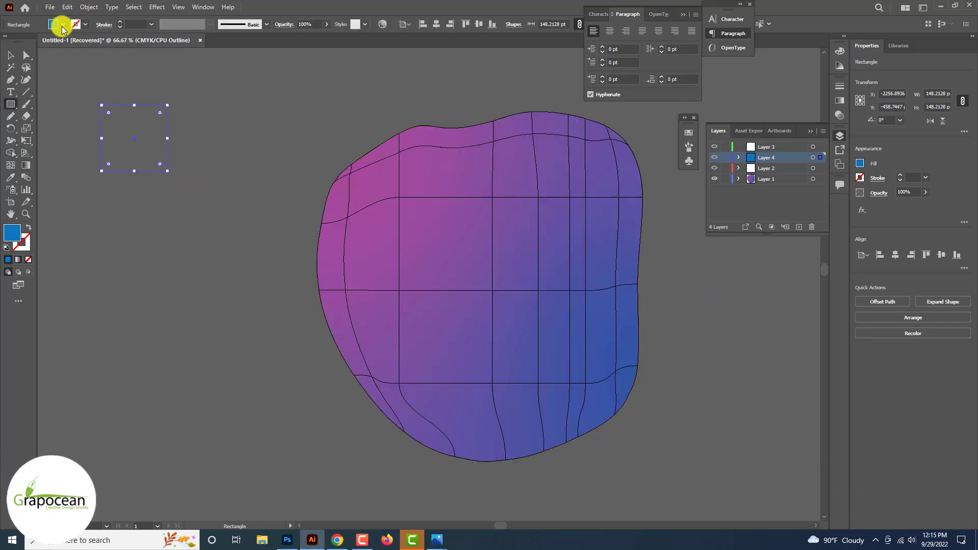
left_click(715, 158)
left_click(715, 159)
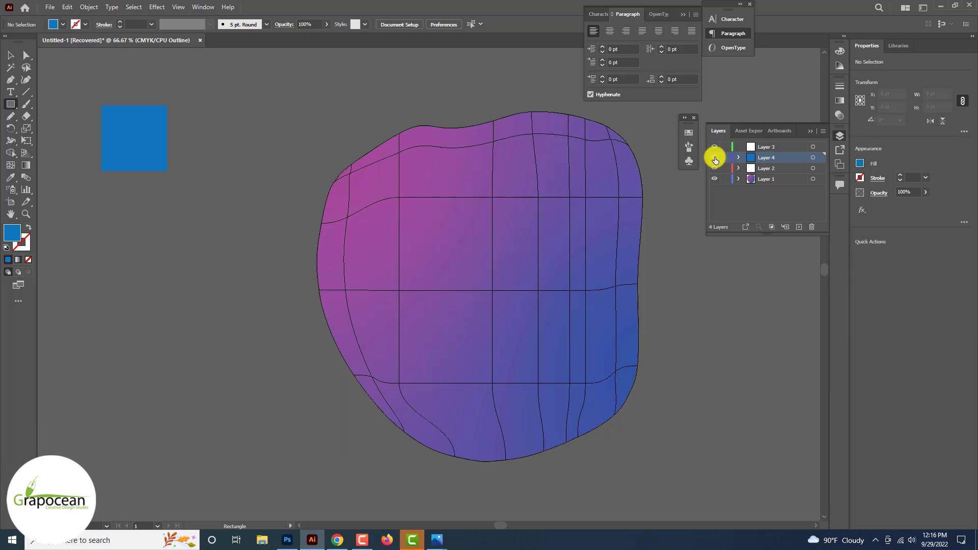
left_click(62, 24)
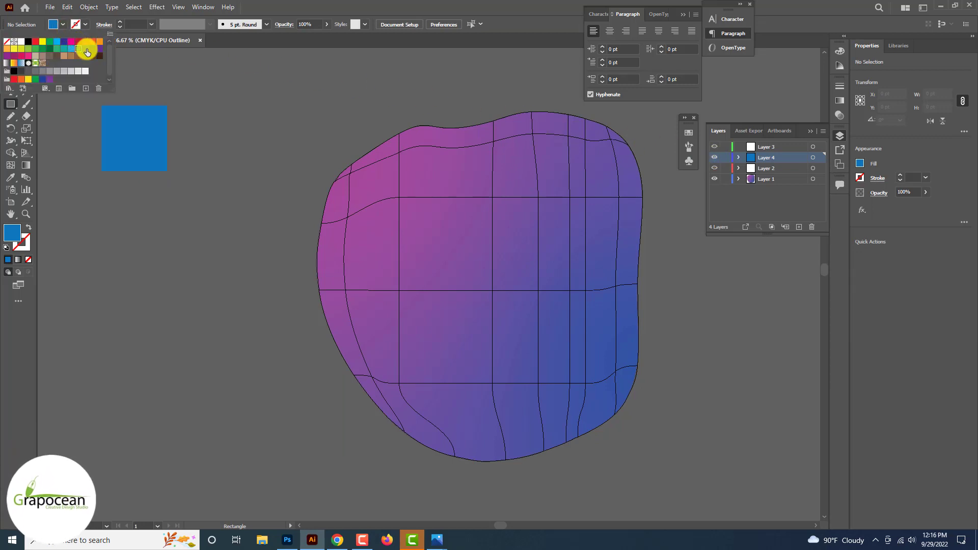
left_click(143, 129)
left_click(144, 136)
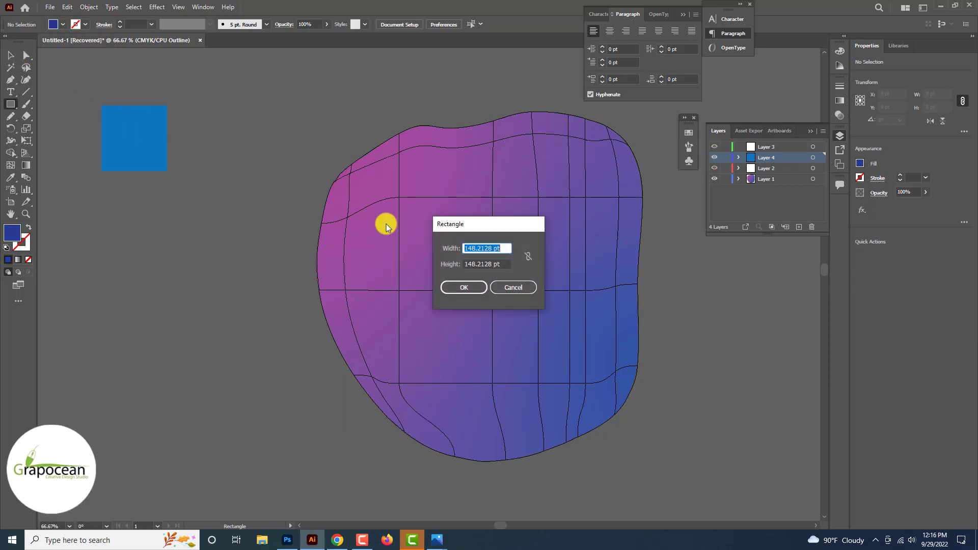
left_click(512, 287)
Duplicate the blue square directly below itself and fill the copy with dark blue.
key("v")
left_click(128, 112)
left_click_drag(145, 147, 129, 188)
left_click(61, 24)
left_click(85, 49)
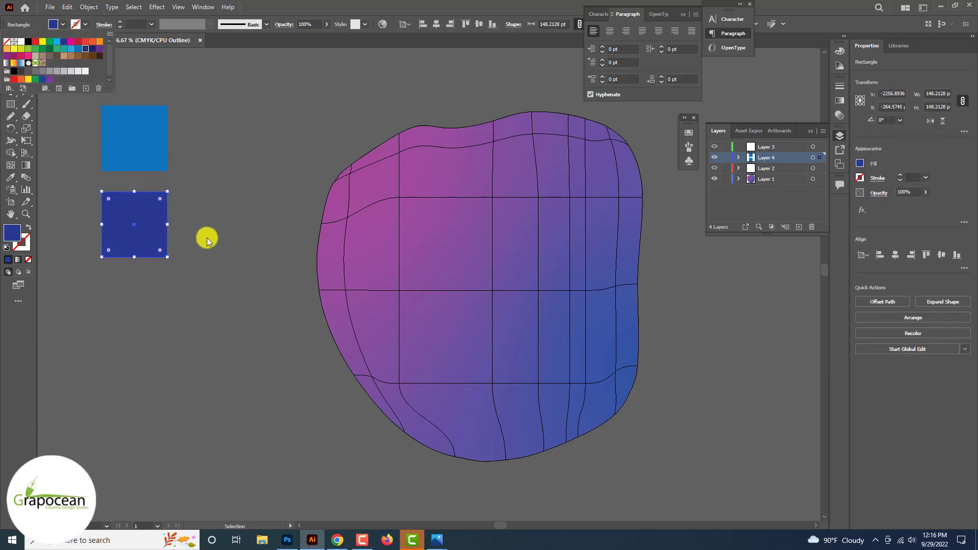
Duplicate the dark blue square below itself and fill the copy with purple.
left_click(195, 255)
left_click_drag(146, 301, 147, 316)
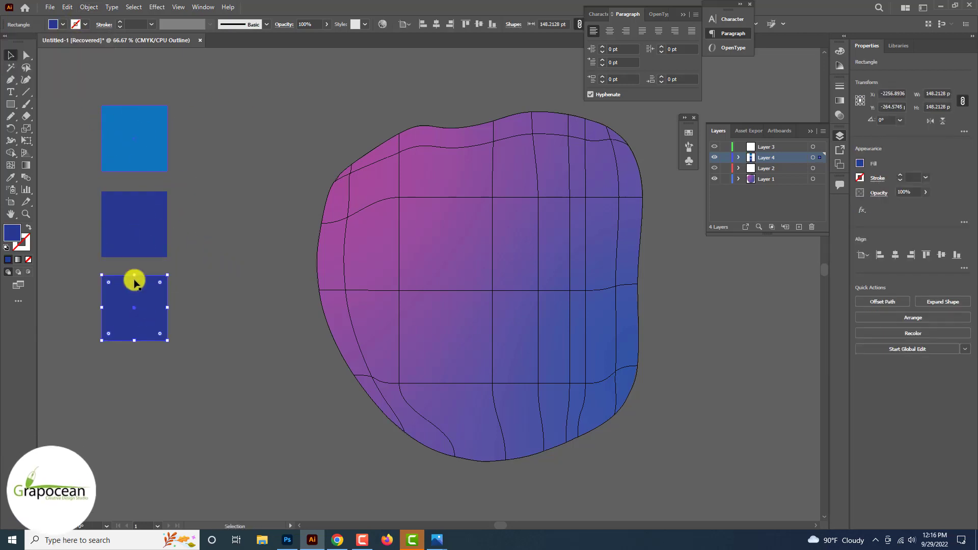
left_click(61, 23)
left_click(100, 49)
left_click(75, 240)
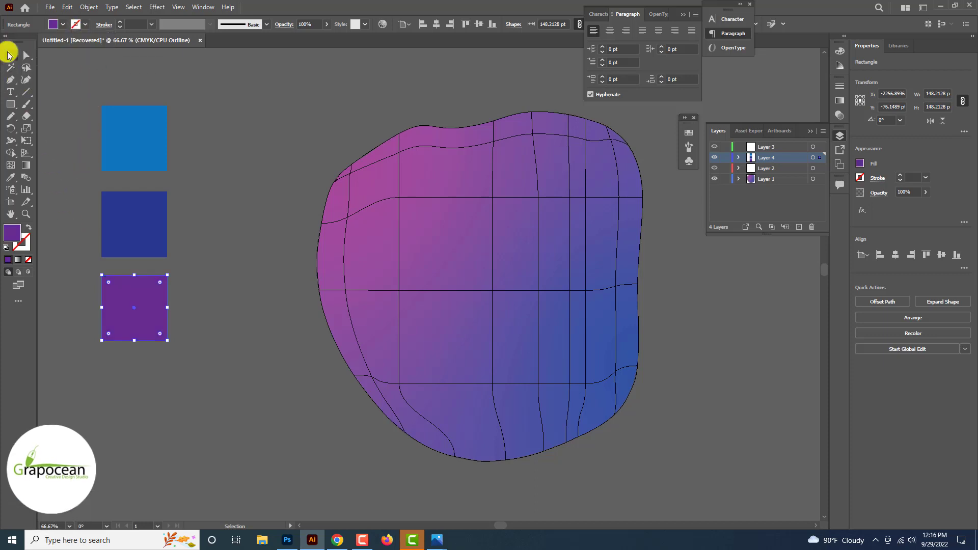
Apply the purple square's colour to the inner mesh point near the blob's upper-left edge.
left_click(205, 93)
left_click(27, 58)
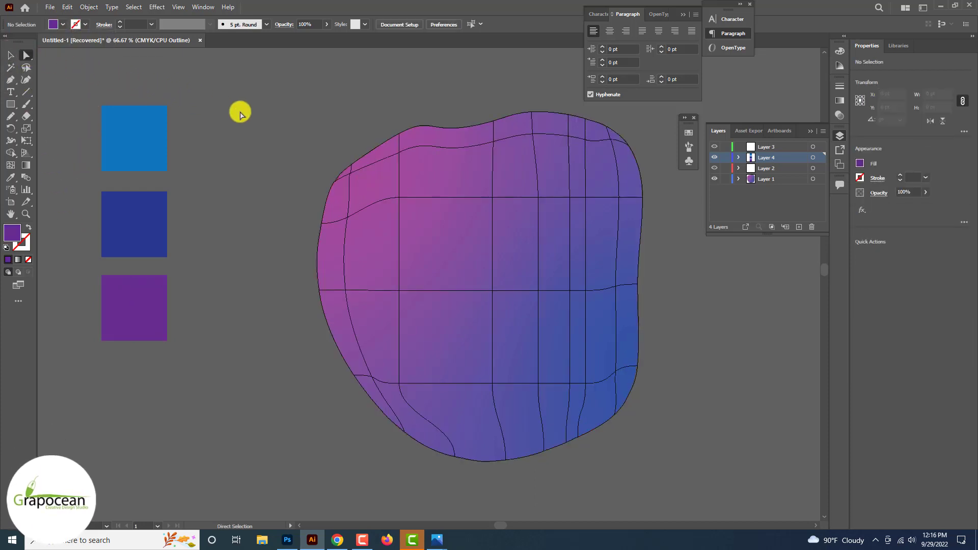
left_click(401, 152)
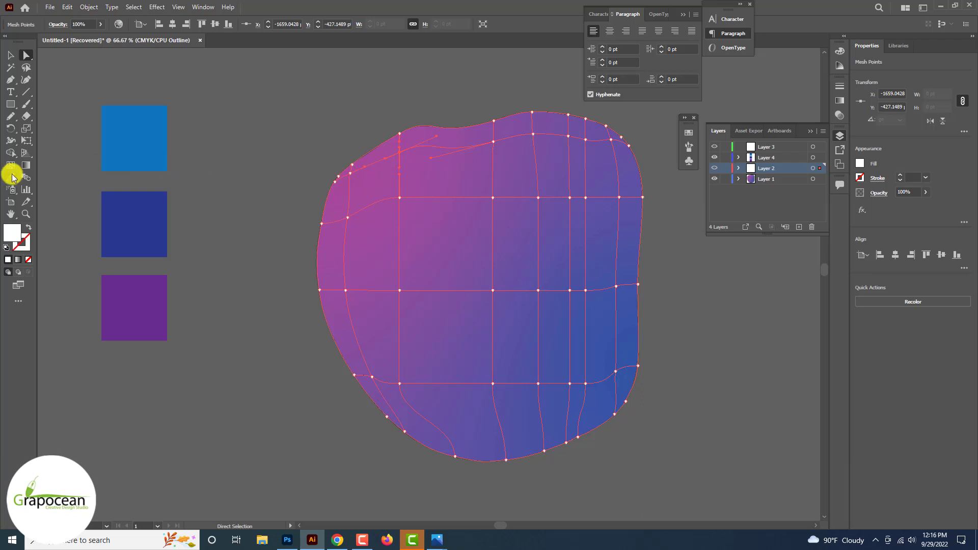
left_click(136, 306)
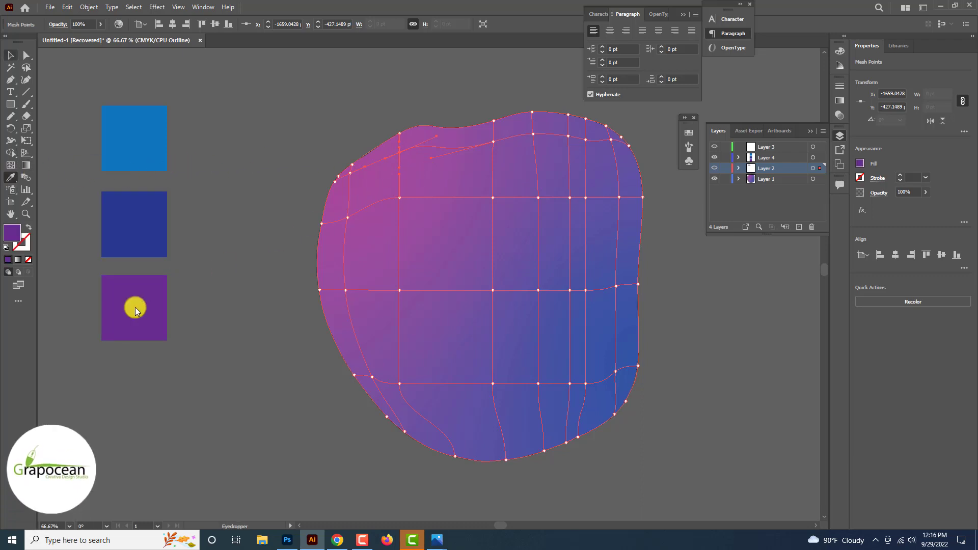
left_click(11, 56)
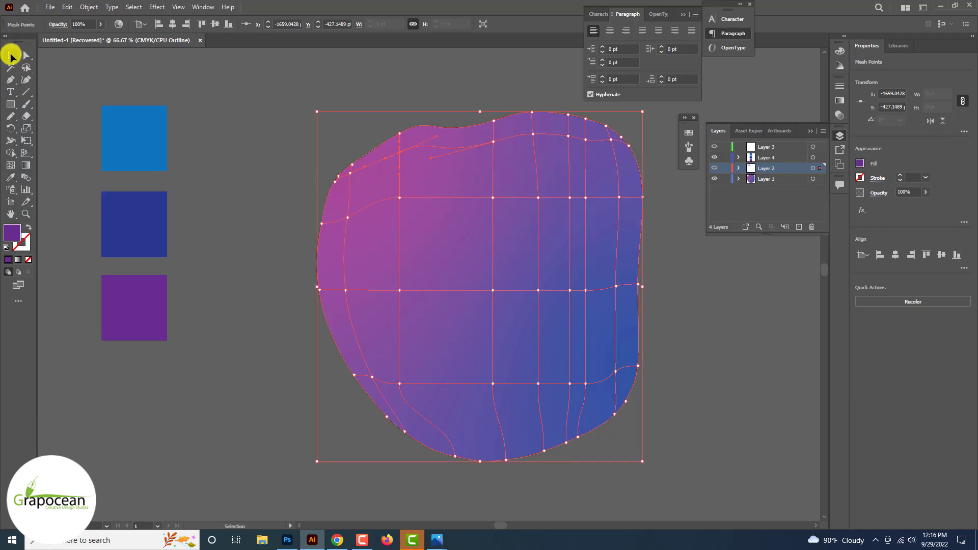
left_click(26, 55)
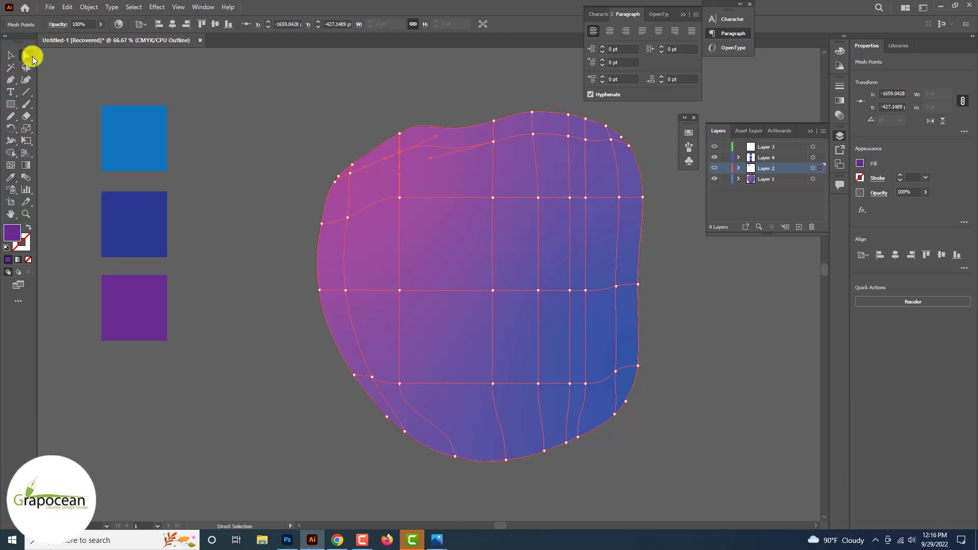
Select the mesh points along the blob's upper-left and top edge and apply the light blue square's colour to them.
key("ctrl+plus")
left_click_drag(372, 105, 396, 134)
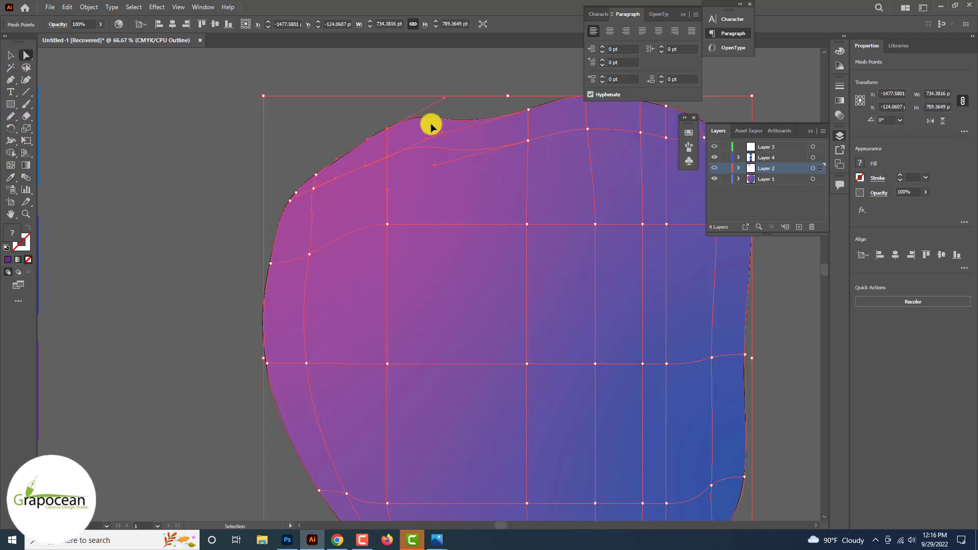
key("ctrl+minus")
left_click_drag(532, 120, 532, 121)
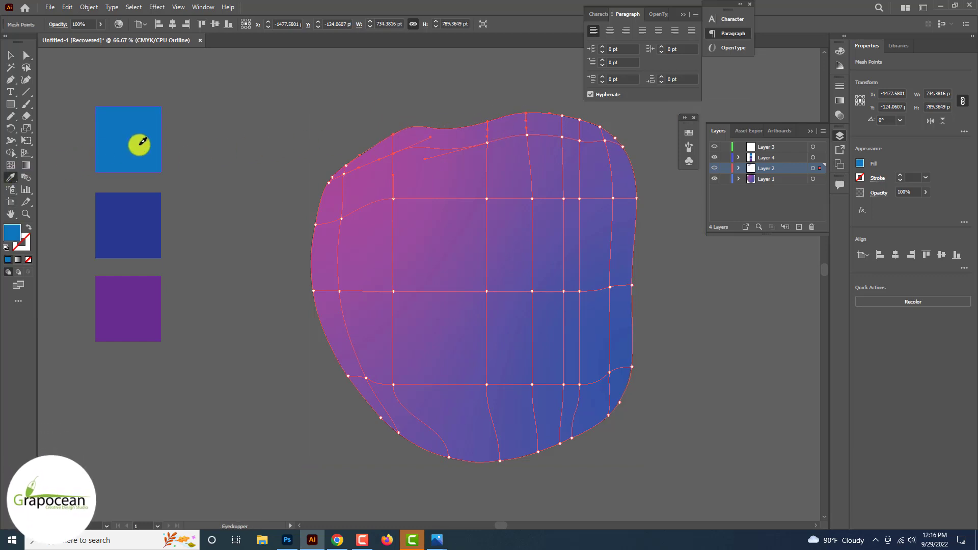
Toggle the mesh layer between preview and outline view to examine the mesh colouring.
left_click(715, 169, "ctrl")
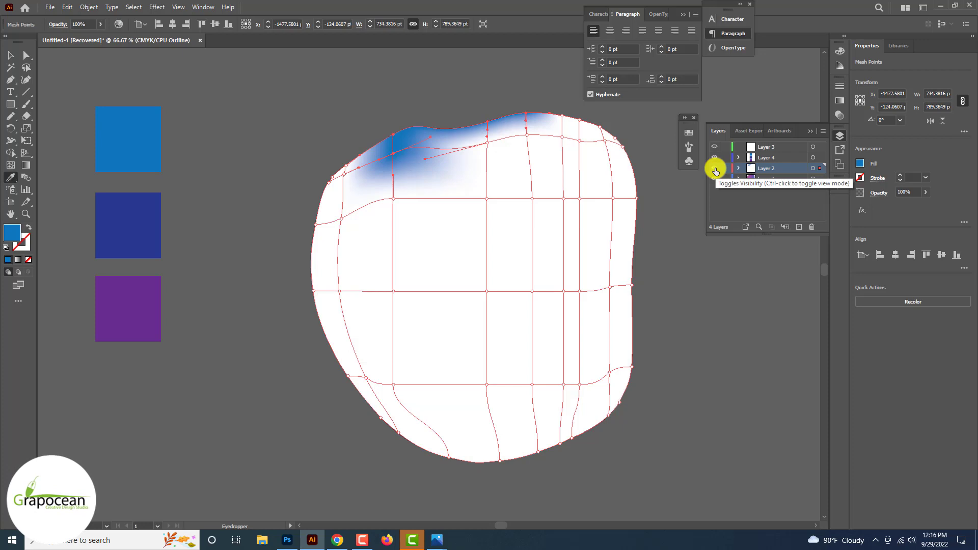
left_click(714, 169, "ctrl")
left_click(715, 169, "ctrl")
left_click(715, 168, "ctrl")
left_click(715, 169, "ctrl")
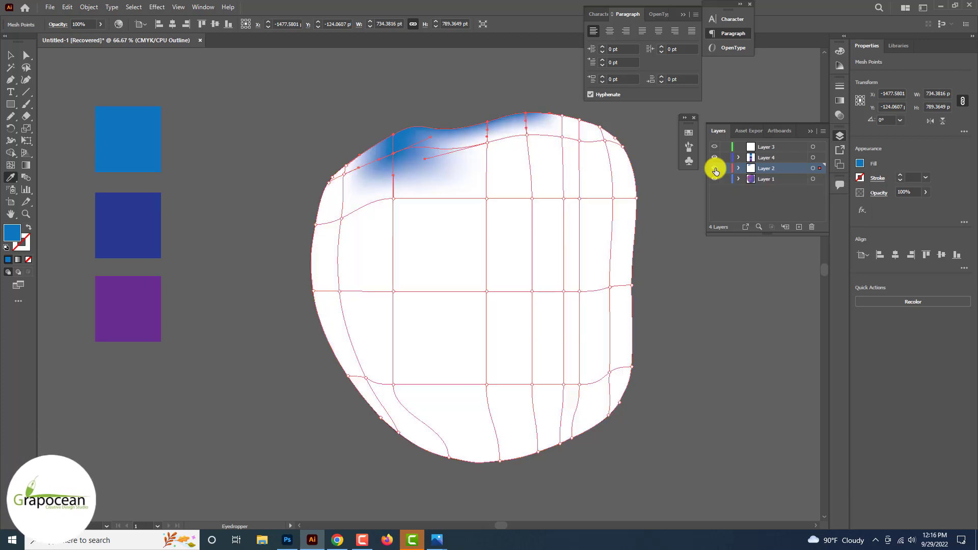
left_click(715, 168, "ctrl")
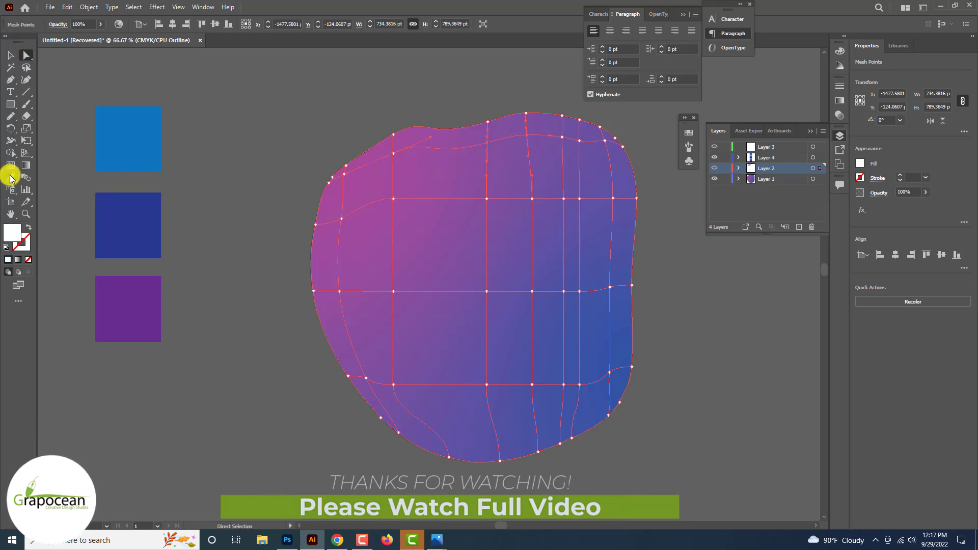
Apply the purple square's colour to the selected mesh points at the blob's top centre.
left_click(138, 311)
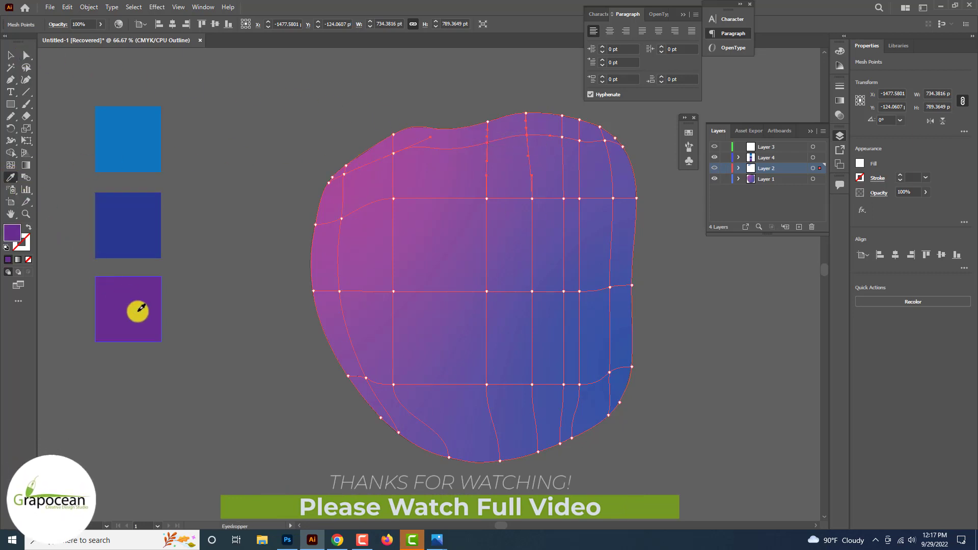
left_click(27, 56)
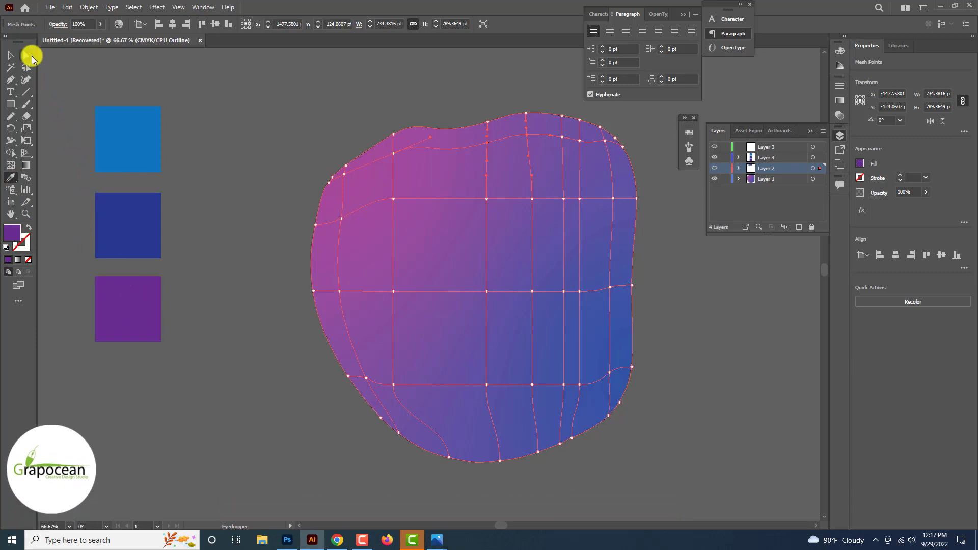
scroll(279, 102, "up", 1)
Toggle the display of the gradient blob's layer to examine the mesh on its own.
left_click(715, 179)
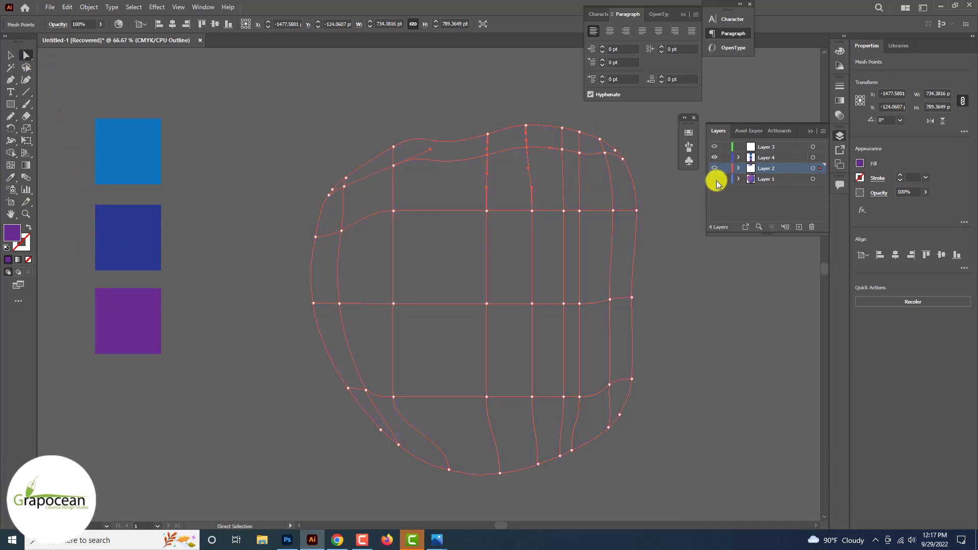
left_click(716, 179, "ctrl")
left_click(716, 179, "ctrl")
key("ctrl+equal")
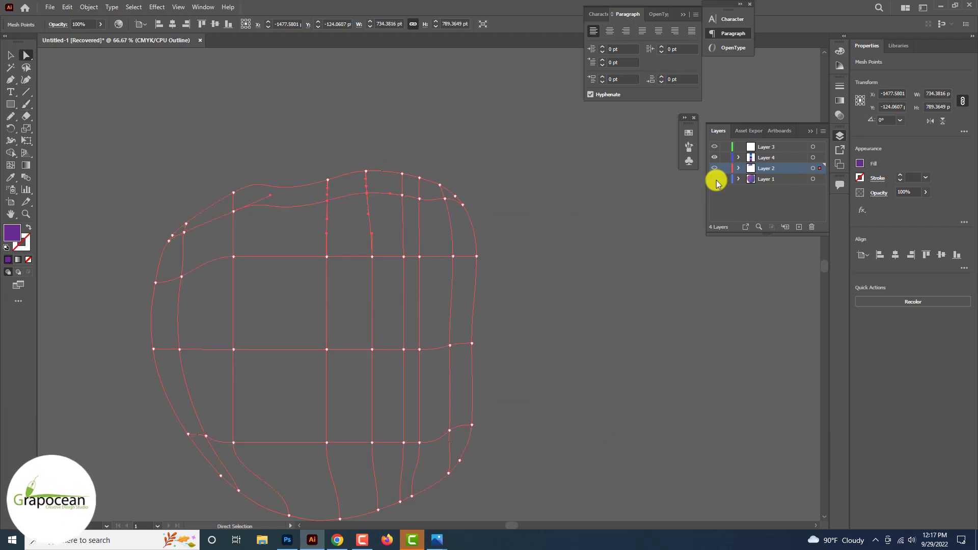
left_click(715, 179, "ctrl")
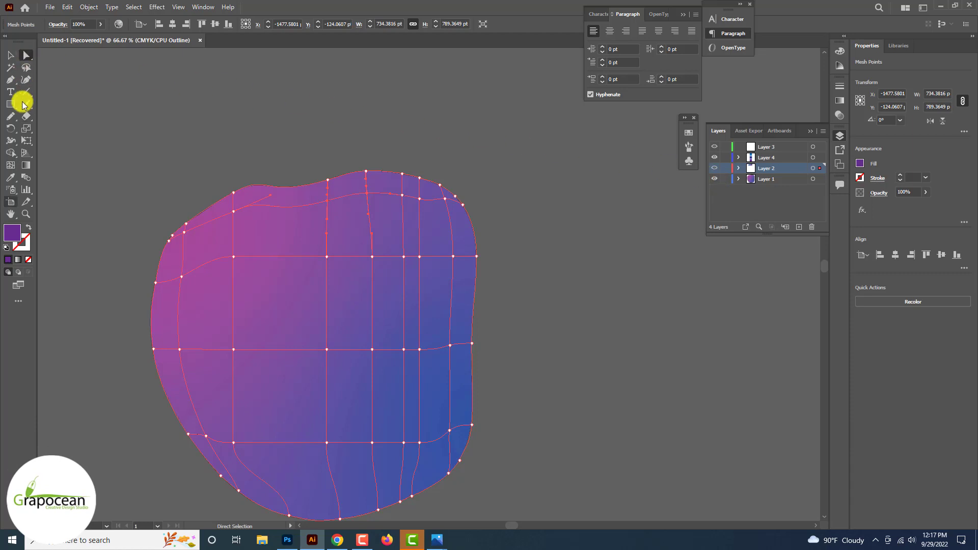
Select the mesh points along the blob's upper-right edge and apply the dark blue square's colour to them.
key("i")
left_click(25, 54)
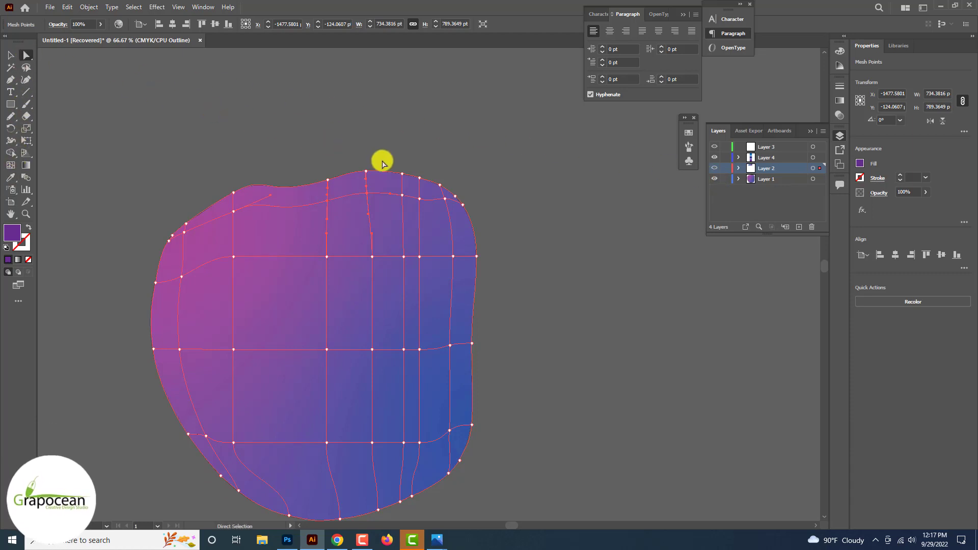
left_click_drag(453, 186, 453, 187)
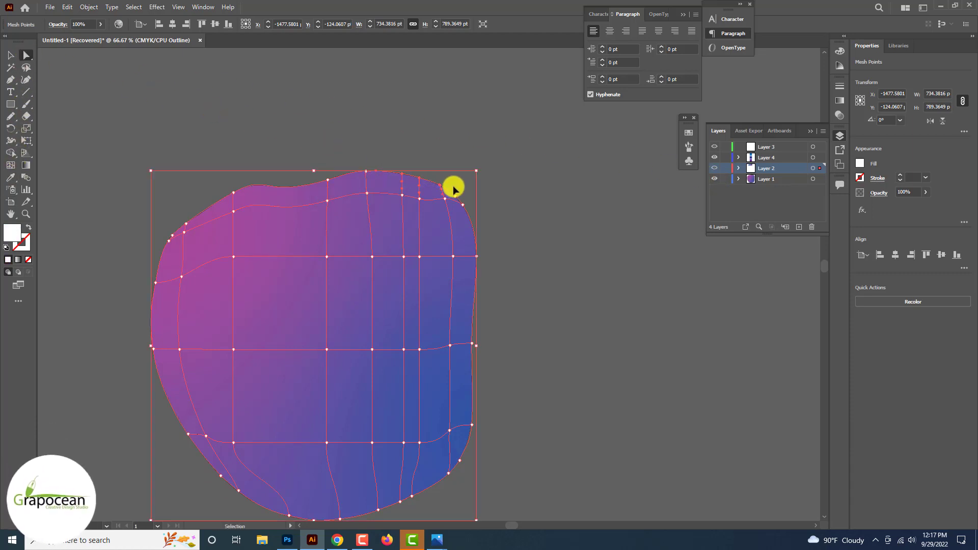
key("ctrl+minus")
left_click(11, 178)
left_click(135, 279)
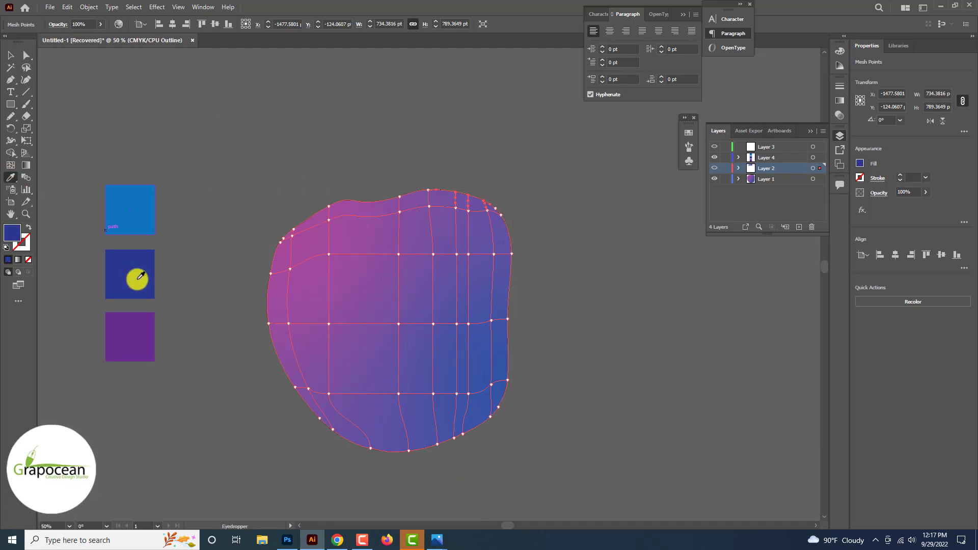
left_click(26, 54)
scroll(522, 255, "up", 1)
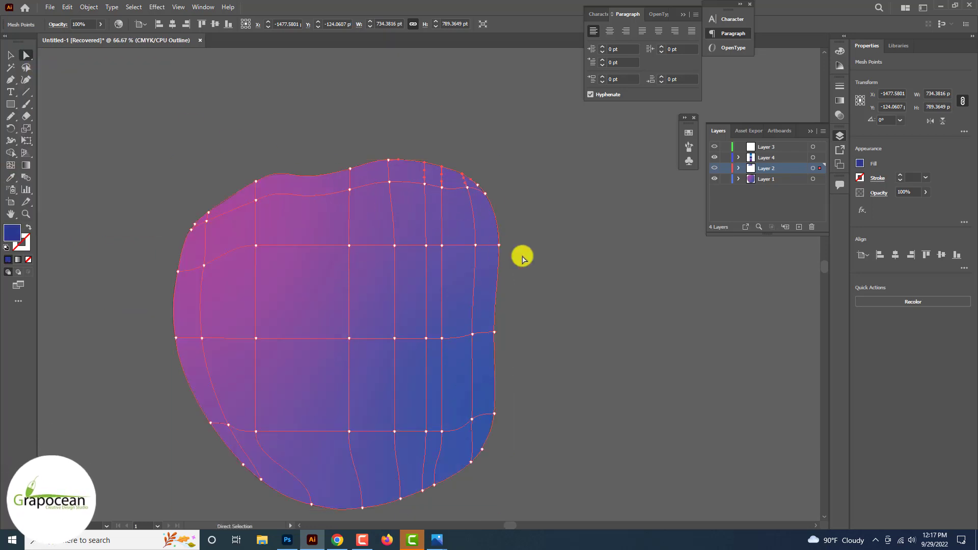
Select the mesh point on the blob's upper-right edge and apply the purple square's colour to it.
left_click_drag(485, 184, 484, 184)
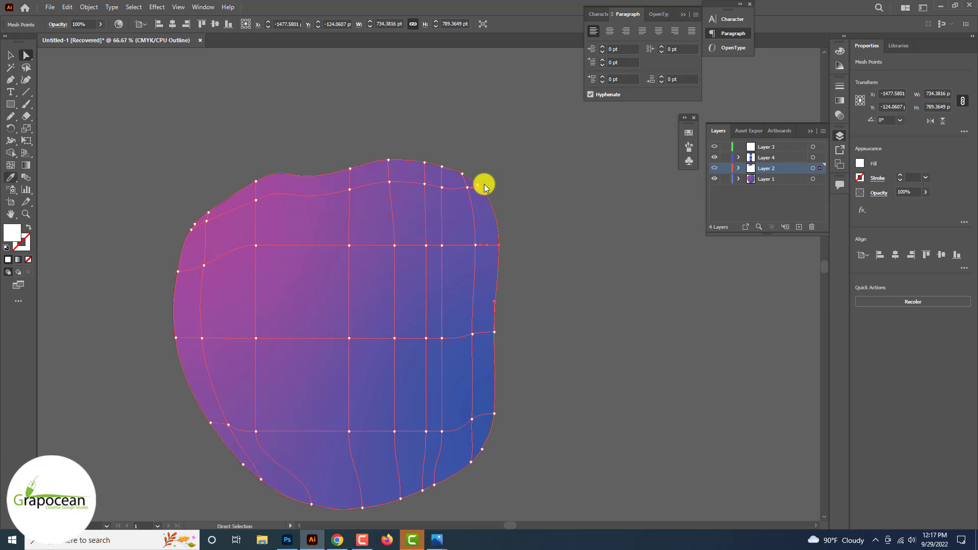
scroll(484, 185, "down", 2)
left_click(11, 177)
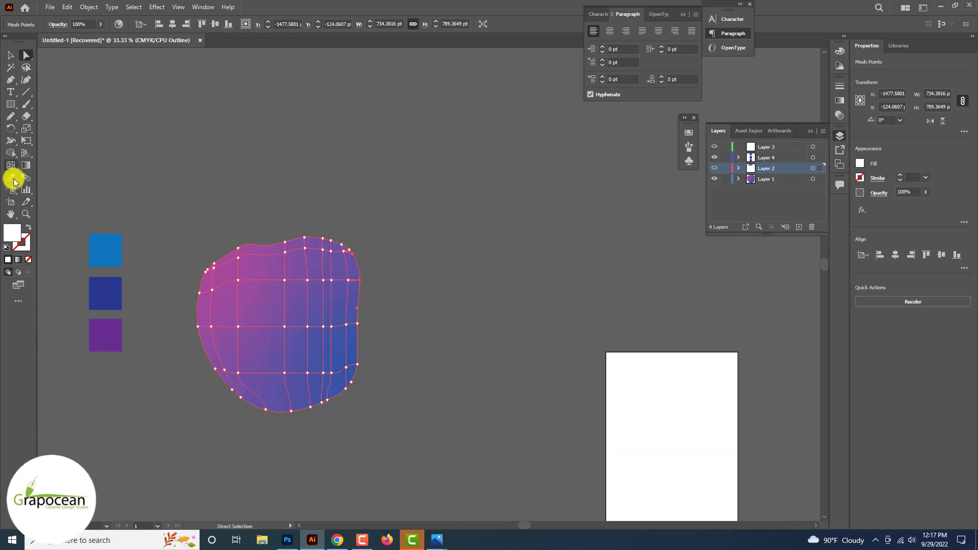
left_click(103, 323)
left_click(11, 56)
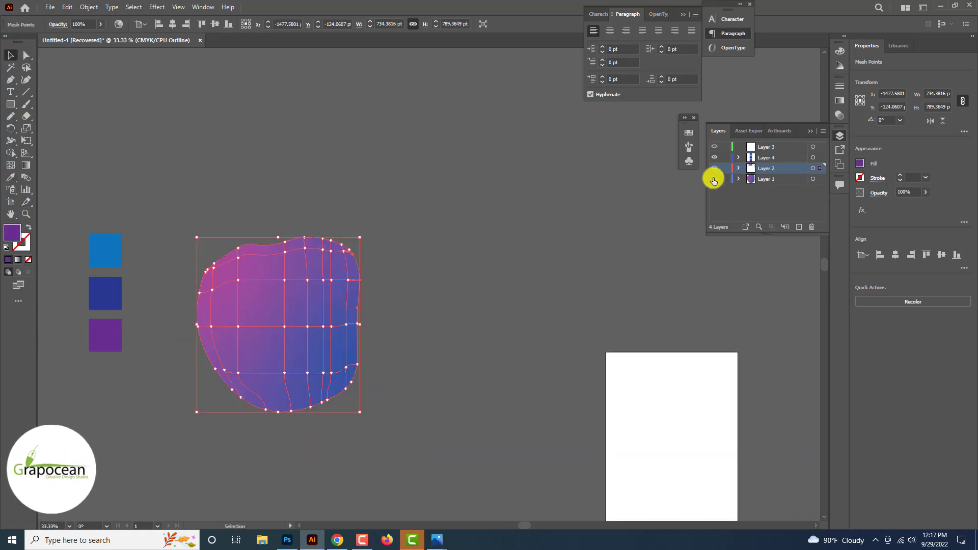
Hide the gradient blob's layer and toggle the mesh layer between preview and outline view to examine the colouring.
left_click(715, 179)
left_click(714, 168, "ctrl")
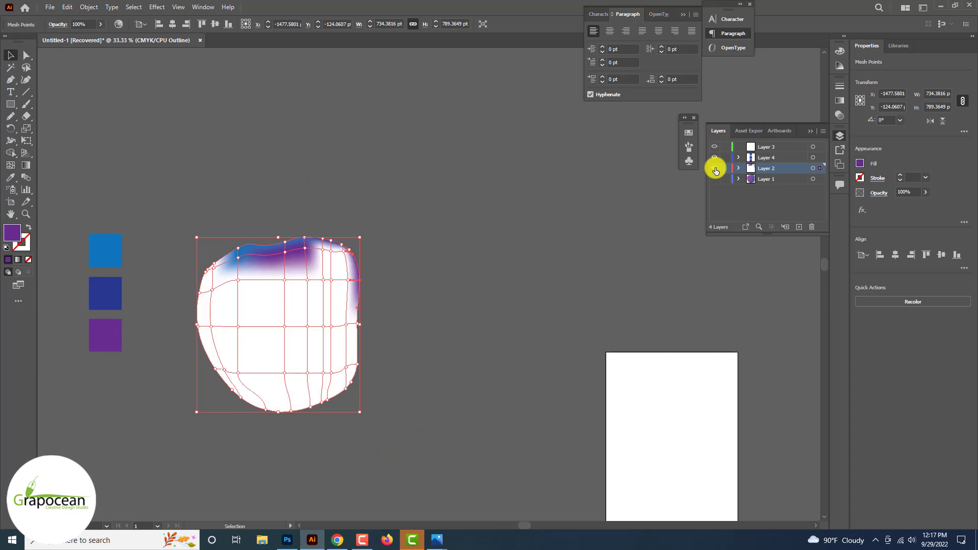
left_click(714, 169, "ctrl")
left_click(715, 168, "ctrl")
left_click(715, 168, "ctrl")
left_click(714, 169, "ctrl")
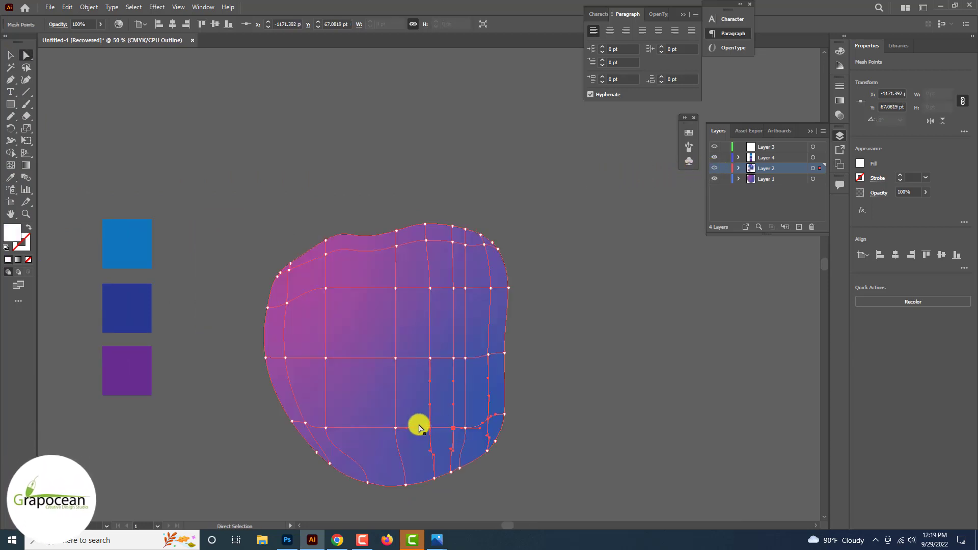
Apply the light blue square's colour to the selected lower-right mesh points and preview the mesh with the gradient blob's layer hidden.
left_click(11, 177)
left_click(137, 253)
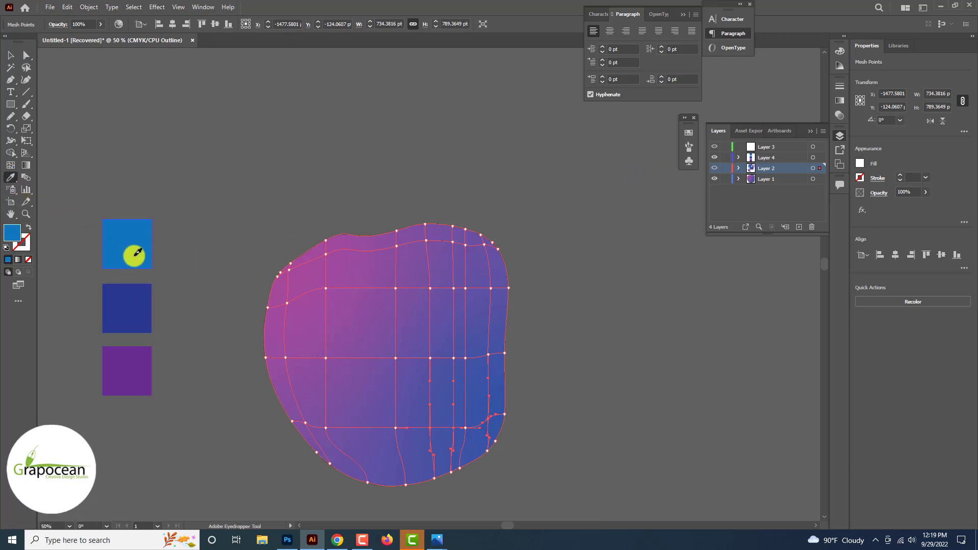
key("v")
left_click(166, 104)
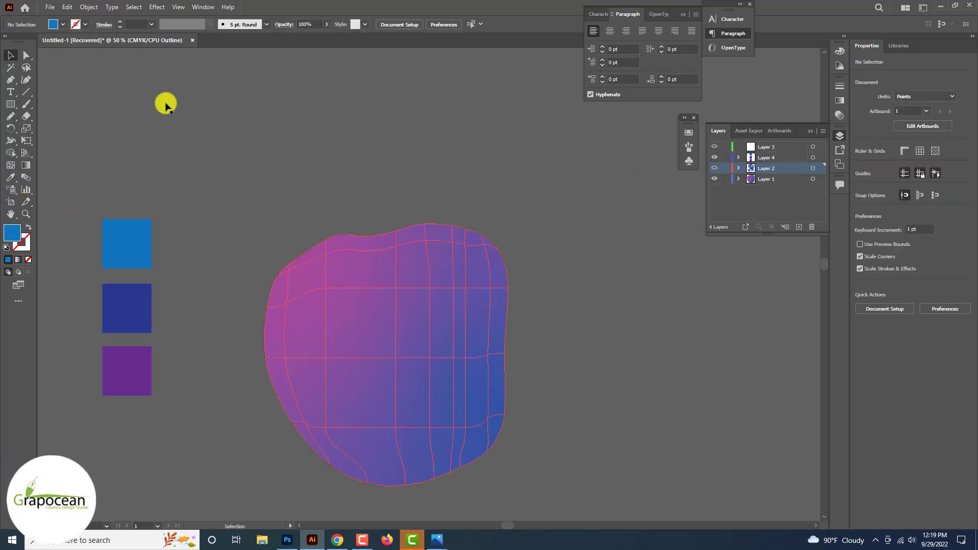
left_click(714, 179, "ctrl")
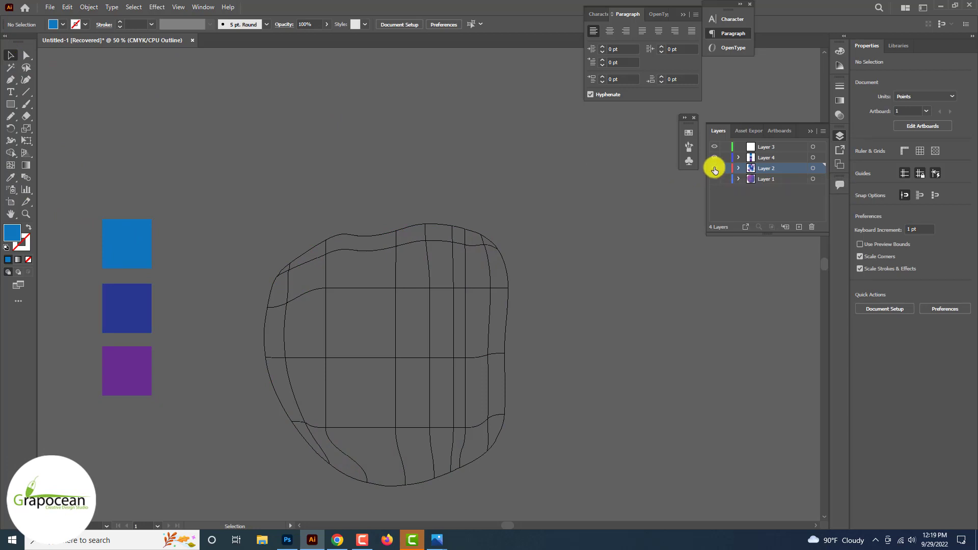
left_click(715, 170, "ctrl")
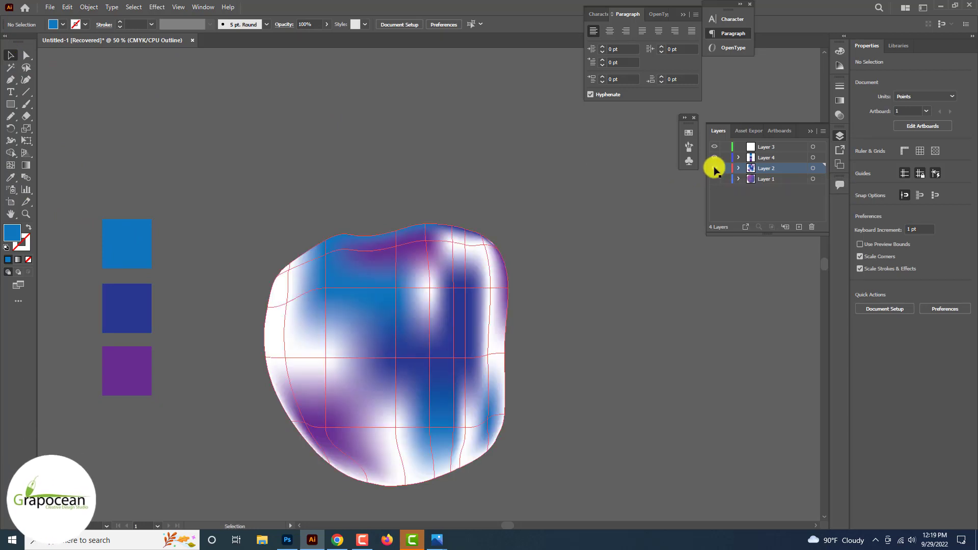
Select the inner mesh points along the blob's left side and apply the light blue square's colour to them.
left_click(26, 55)
left_click(287, 358)
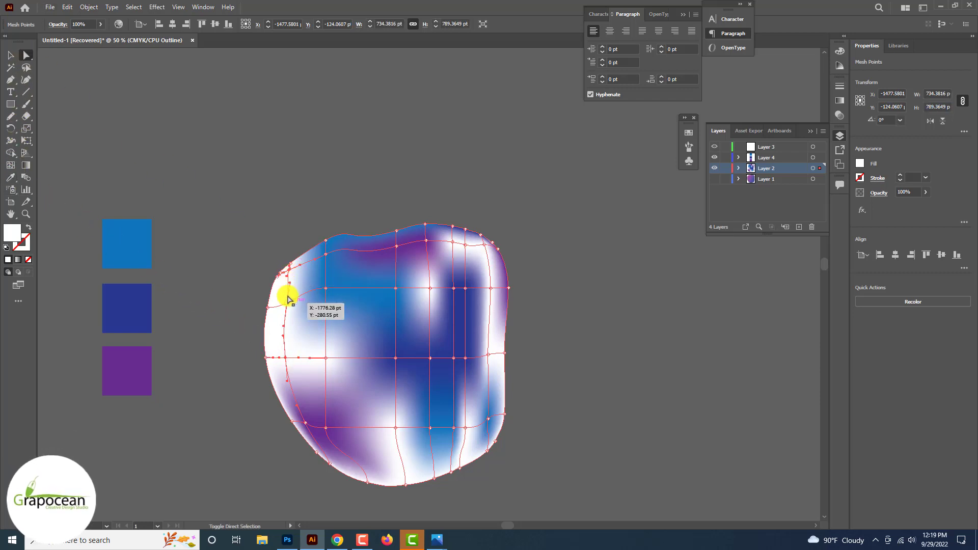
left_click(10, 177)
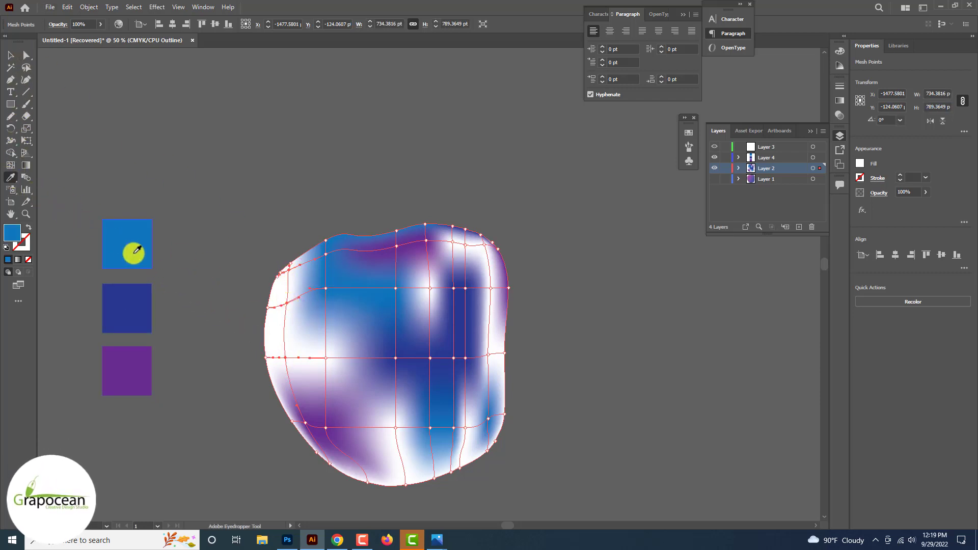
left_click(134, 253)
Select the outermost mesh points along the blob's left edge.
left_click(26, 55)
scroll(248, 273, "up", 2)
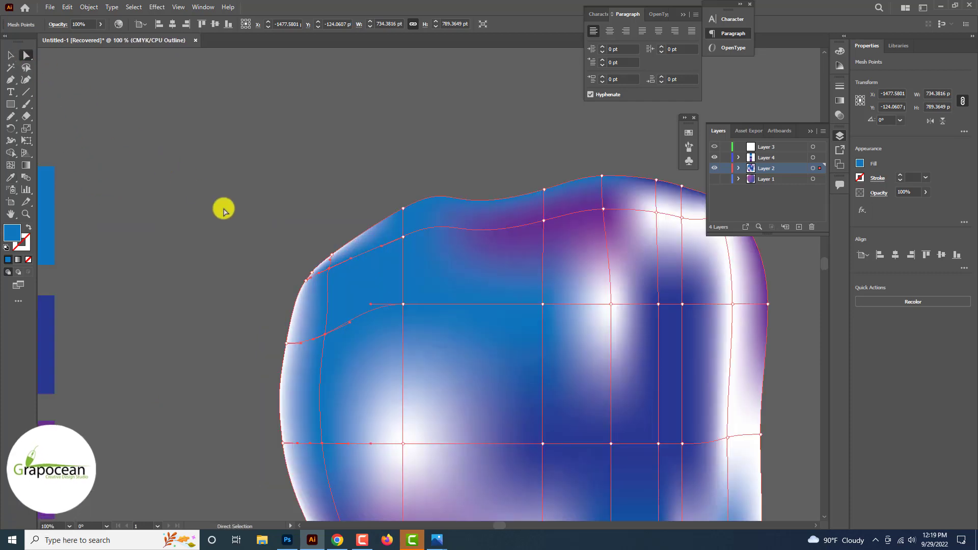
left_click_drag(296, 342, 313, 347)
scroll(280, 371, "down", 2)
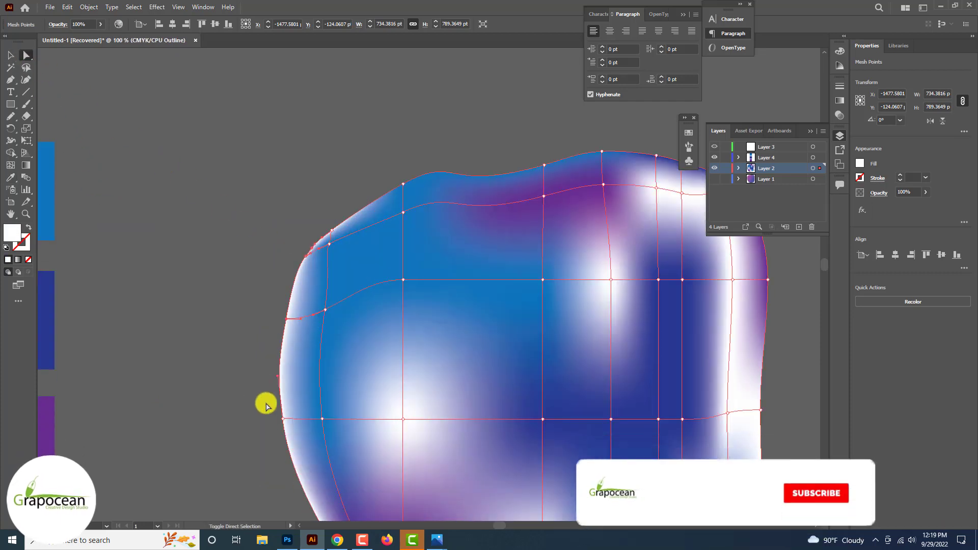
left_click_drag(265, 403, 300, 447)
scroll(301, 452, "down", 1)
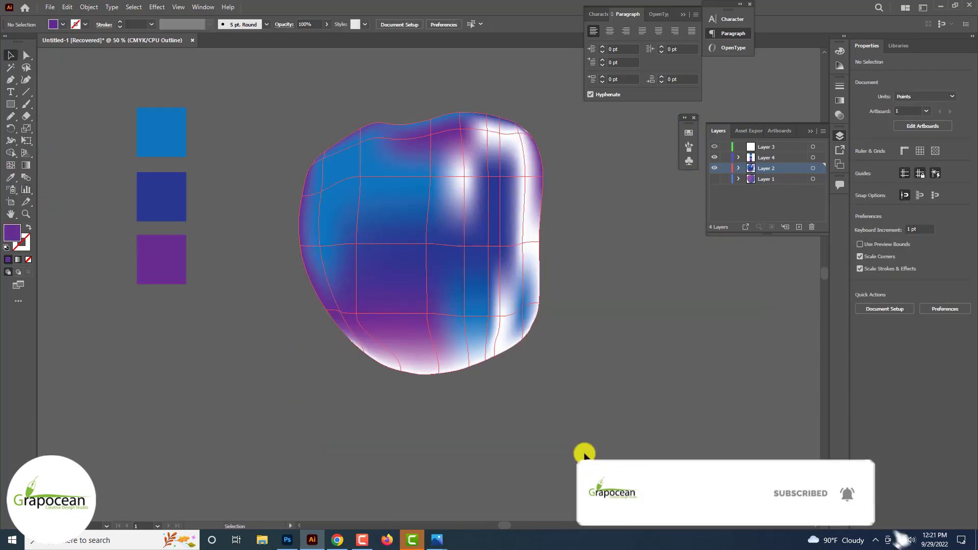
Apply the purple square's colour to the white mesh point in the blob's upper centre-right area.
scroll(573, 282, "up", 1)
left_click(426, 144)
key("a")
left_click(429, 144)
left_click(10, 177)
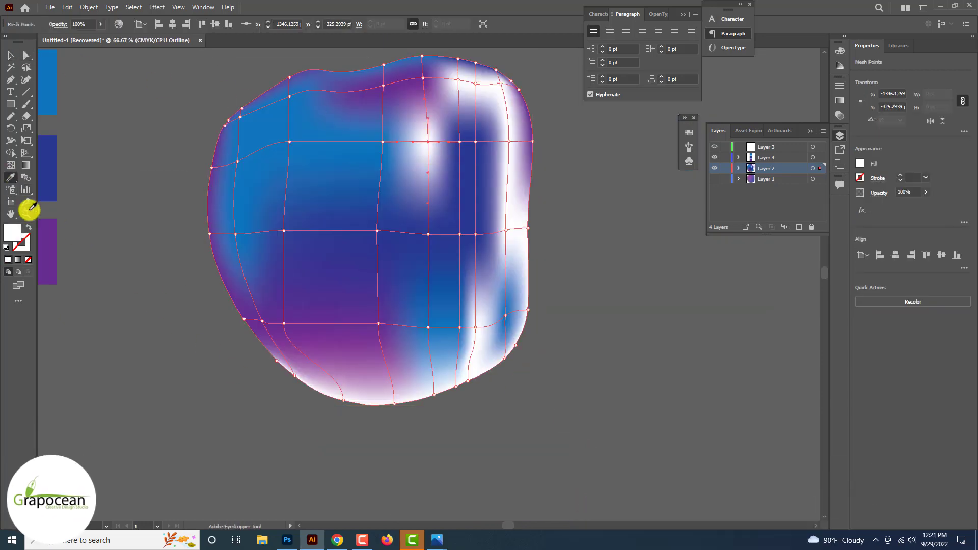
left_click(47, 249)
key("v")
left_click(132, 264)
Colour the inner mesh point at the middle of the blob's right side with purple-blue sampled from its lower-left area.
scroll(132, 264, "down", 1)
scroll(132, 264, "up", 1)
scroll(357, 277, "up", 1)
left_click(453, 308)
key("a")
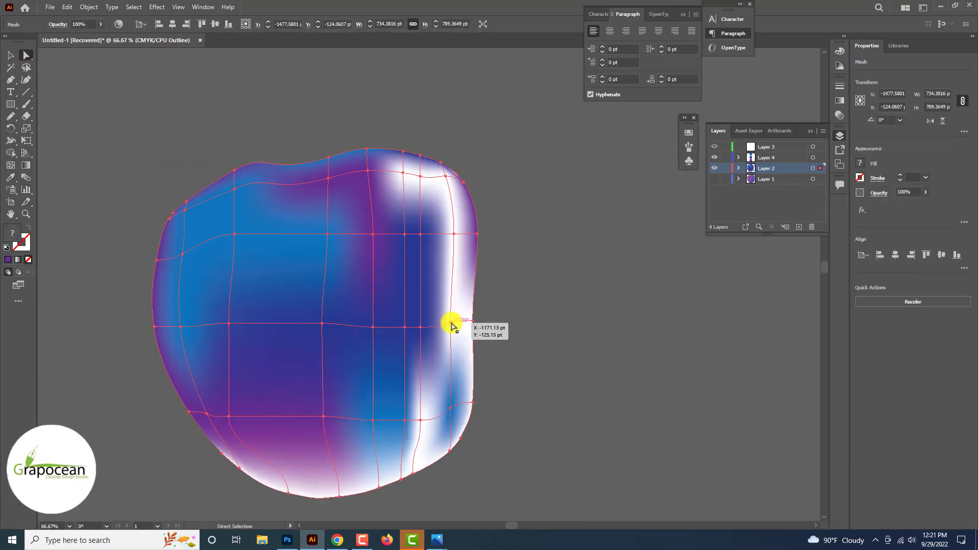
left_click(451, 323)
key("i")
left_click(295, 360)
Colour the white inner mesh point at the blob's upper right with light purple sampled from the blob's bottom.
left_click(26, 55)
left_click(122, 102)
left_click(454, 235)
left_click(11, 177)
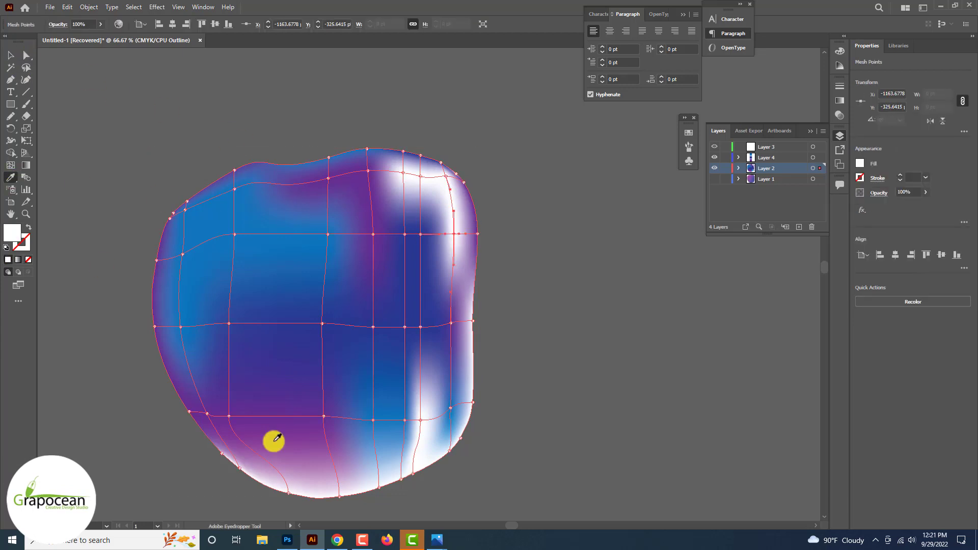
left_click(273, 442)
left_click(11, 55)
left_click(161, 119)
left_click(446, 176)
left_click(11, 177)
left_click(338, 186)
key("ctrl+z")
Colour the inner mesh point at the blob's top-right corner with light blue sampled from its upper-left area.
key("a")
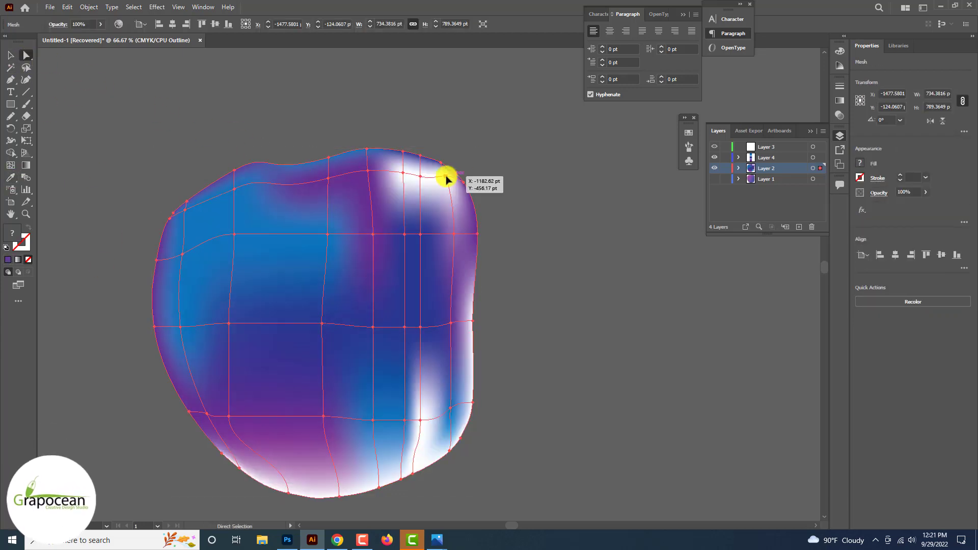
left_click(446, 176)
left_click(11, 178)
left_click(270, 227)
left_click(13, 56)
Colour the white mesh point just inside the blob's top edge with dark blue sampled from the blob's middle.
left_click(26, 56)
left_click(403, 173)
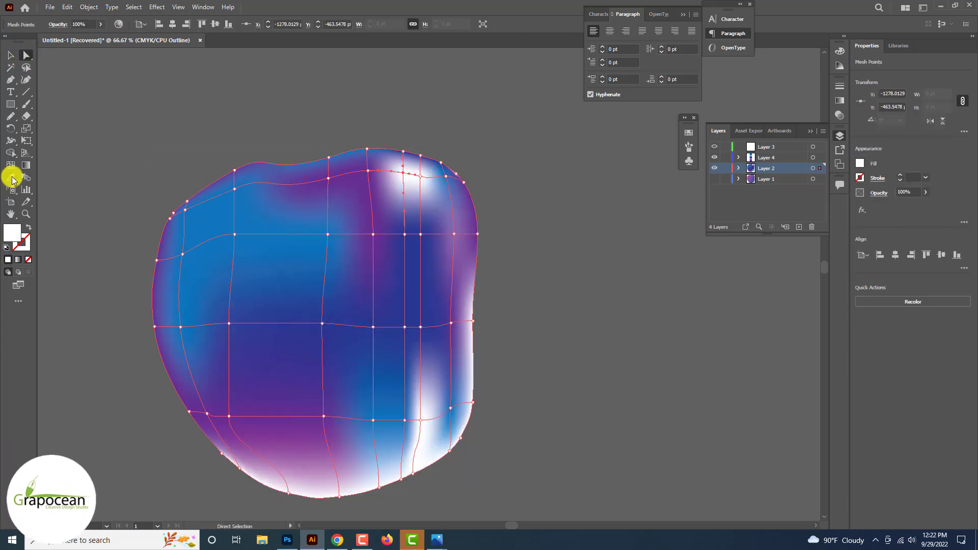
left_click(11, 177)
left_click(277, 337)
left_click(14, 56)
left_click(161, 118)
Try several sampled colours on the adjacent mesh point near the blob's top right, ending with blue from the blob's middle.
left_click(285, 189)
left_click(26, 55)
left_click(420, 177)
left_click(11, 177)
left_click(450, 279)
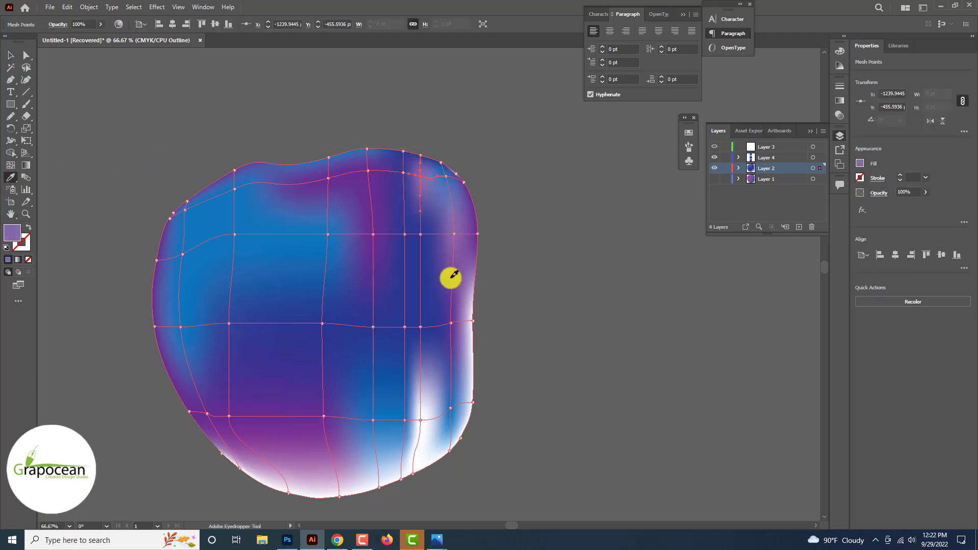
left_click(381, 256)
left_click(473, 252)
left_click(379, 449)
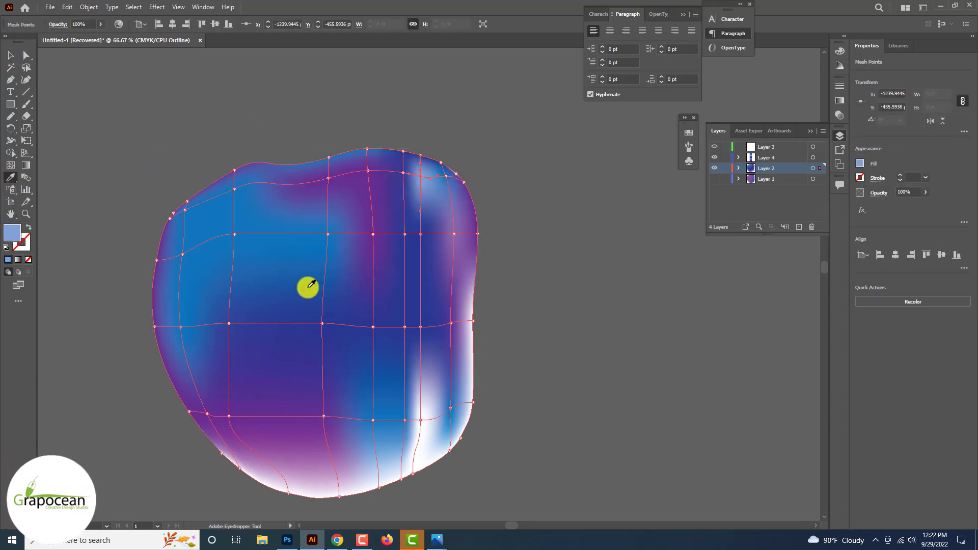
left_click(308, 288)
left_click(11, 56)
left_click(66, 103)
Colour the mesh point on the blob's lower-left edge with violet-blue sampled from its interior, undoing the accidental recolouring of the whole mesh.
scroll(241, 440, "up", 1)
left_click_drag(241, 440, 277, 297)
left_click(277, 297)
left_click(26, 55)
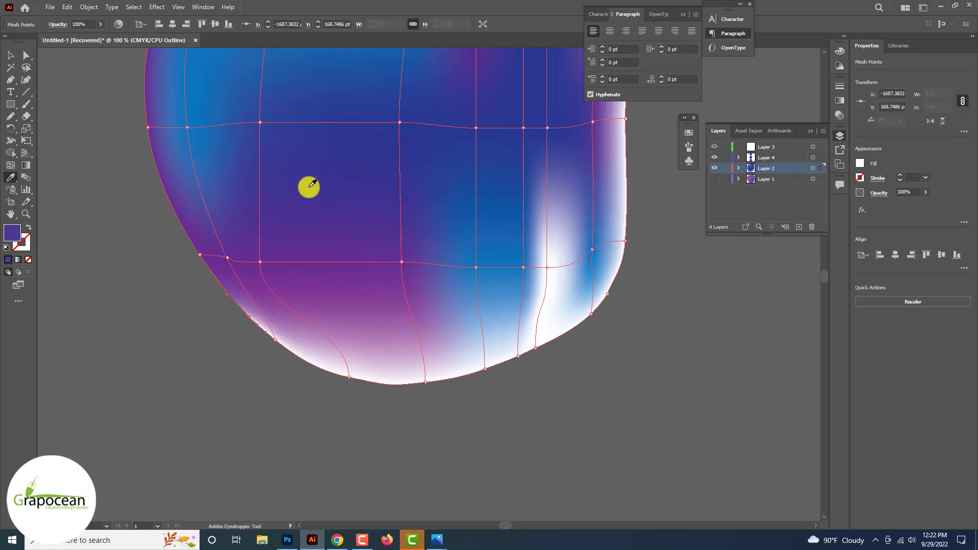
key("v")
left_click(310, 173)
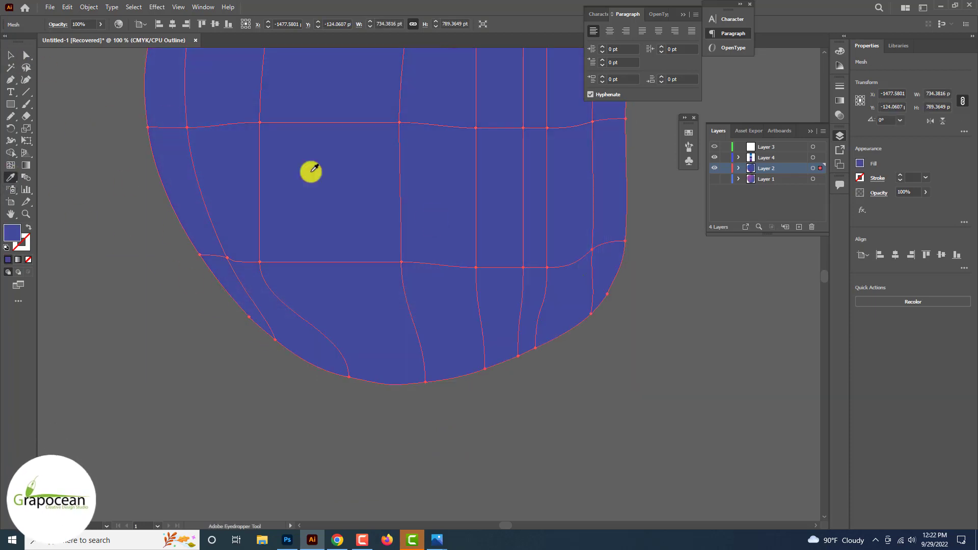
key("ctrl+z")
Colour the next white mesh point along the lower-left edge with blue sampled from the blob's interior.
left_click(26, 56)
left_click_drag(308, 411, 258, 334)
left_click(11, 177)
left_click(440, 203)
left_click(11, 55)
left_click(66, 105)
Select the mesh points along the blob's bottom edge and apply violet sampled from its left interior.
left_click(310, 308)
left_click(26, 56)
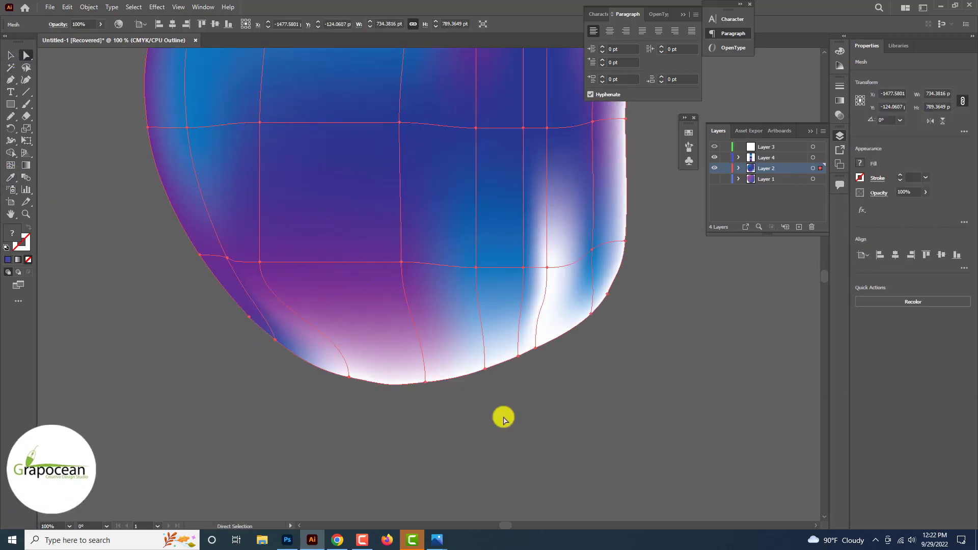
left_click_drag(461, 418, 251, 321)
left_click(11, 177)
left_click(243, 193)
left_click(11, 55)
left_click(372, 450)
Select the mesh points along the bottom edge's right half and apply light blue sampled from the lower-right interior.
left_click(461, 353)
left_click(26, 55)
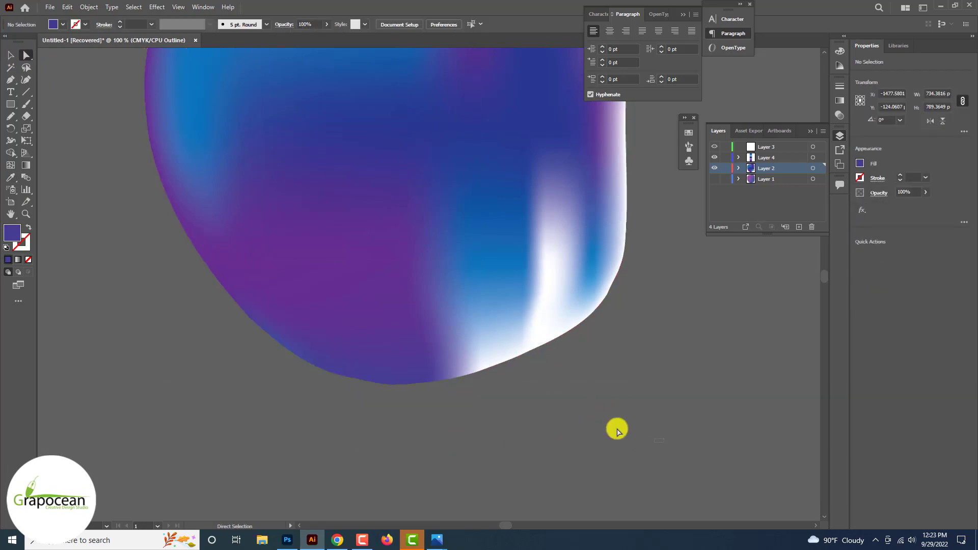
left_click_drag(615, 430, 416, 350)
left_click(11, 178)
left_click(500, 248)
left_click(11, 55)
left_click(250, 331)
Select the white mesh points in the blob's lower-right corner and try sampled colours, ending with violet-blue from the bottom edge.
scroll(250, 332, "down", 2)
scroll(411, 344, "up", 2)
left_click(371, 306)
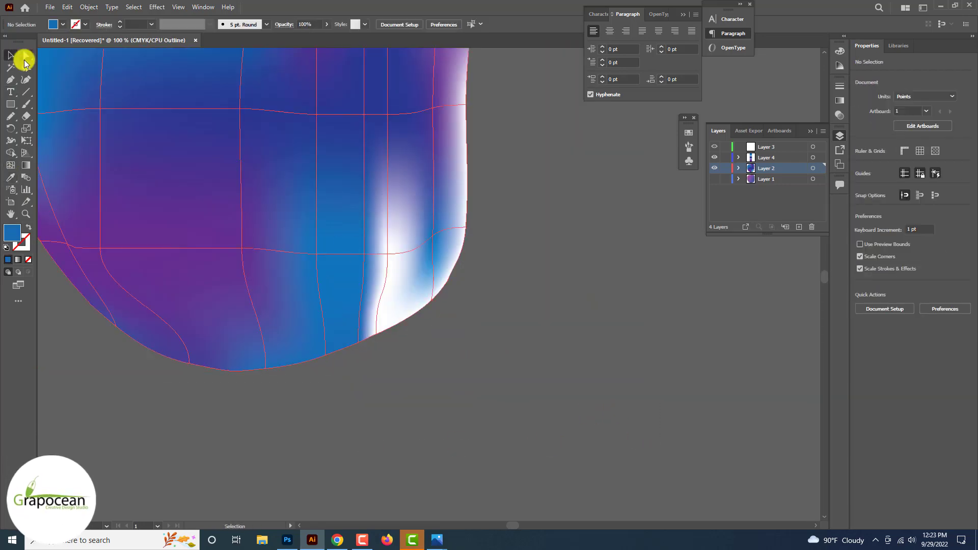
left_click(25, 56)
left_click_drag(489, 377, 341, 232)
left_click(11, 177)
left_click(442, 168)
left_click(278, 182)
left_click(276, 267)
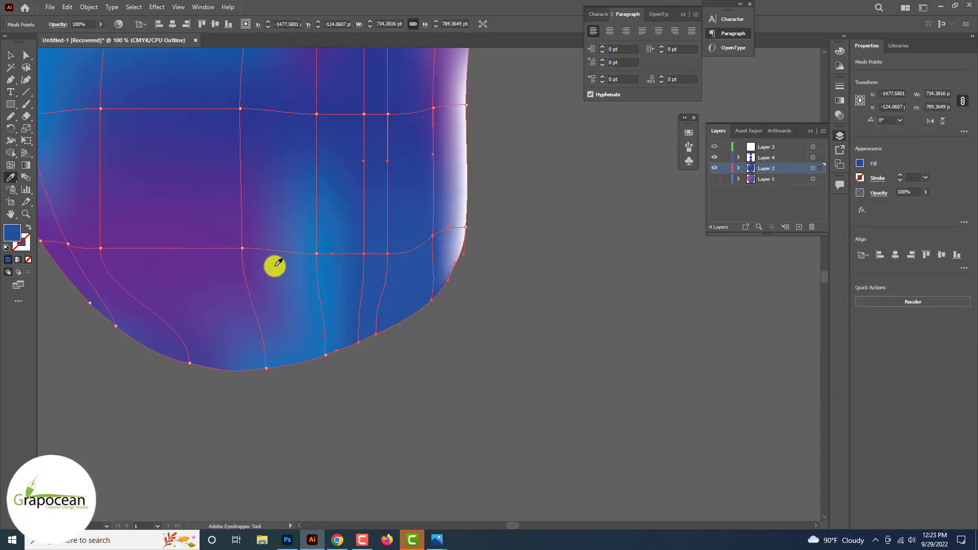
left_click(167, 348)
left_click(10, 55)
left_click(567, 248)
Select the white mesh points along the blob's right edge and apply medium blue sampled from its upper interior.
mouse_move(567, 248)
left_mouse_down()
mouse_move(556, 371)
mouse_move(450, 282)
mouse_move(443, 217)
left_mouse_up()
left_click(367, 260)
left_click(26, 56)
scroll(535, 290, "down", 2)
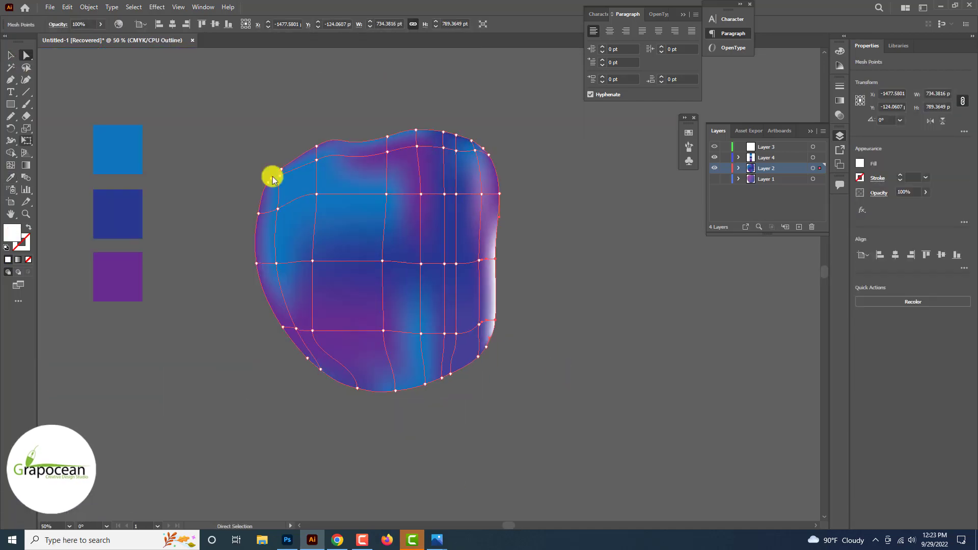
left_click(11, 177)
left_click(354, 249)
left_click(358, 211)
left_click(11, 55)
left_click(148, 80)
Colour the remaining white mesh point on the blob's upper-right edge with purple sampled from the nearby edge.
scroll(481, 144, "up", 8)
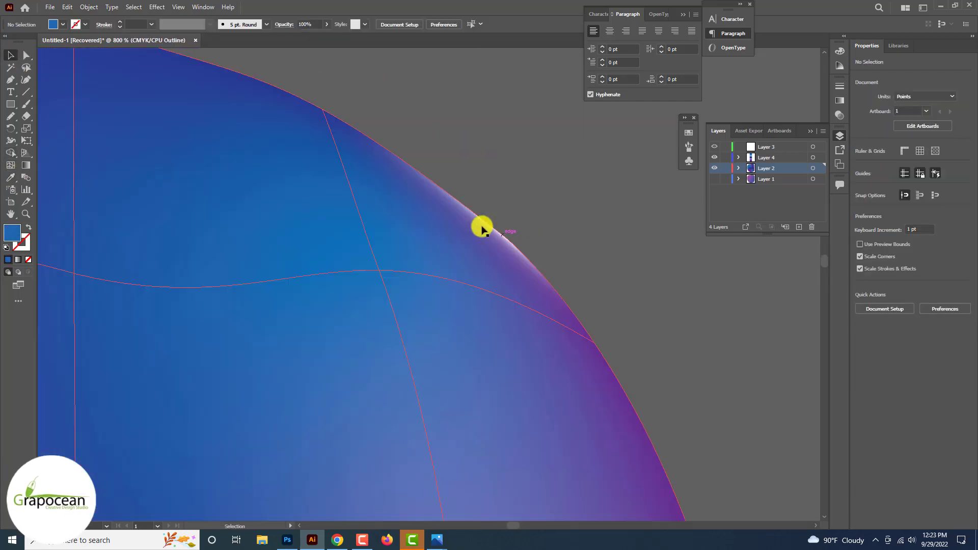
left_click(481, 226)
left_click(26, 55)
left_click(507, 239)
left_click(11, 178)
left_click(606, 374)
Copy the coloured mesh blob into the Photoshop event ticket as a smart object and rasterize its layer.
scroll(506, 312, "down", 8)
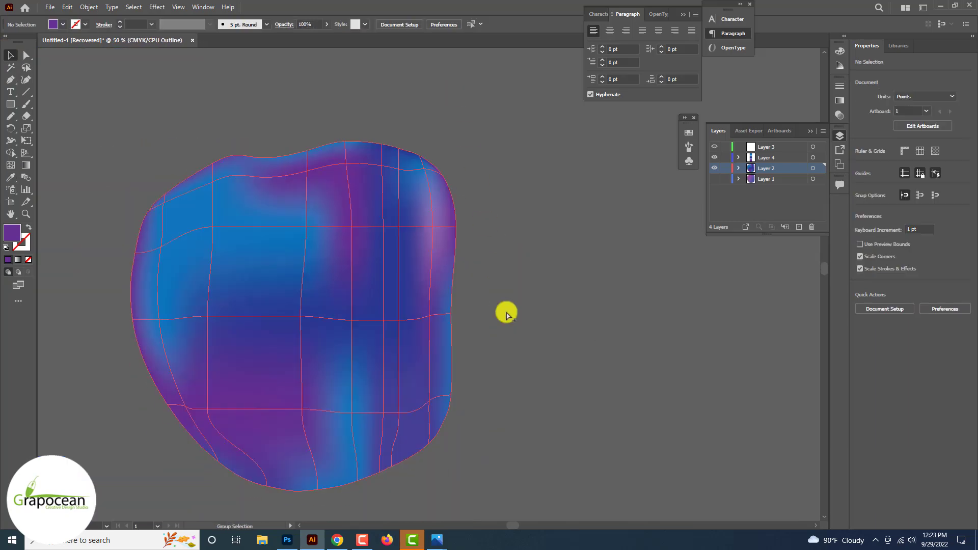
left_click(395, 260)
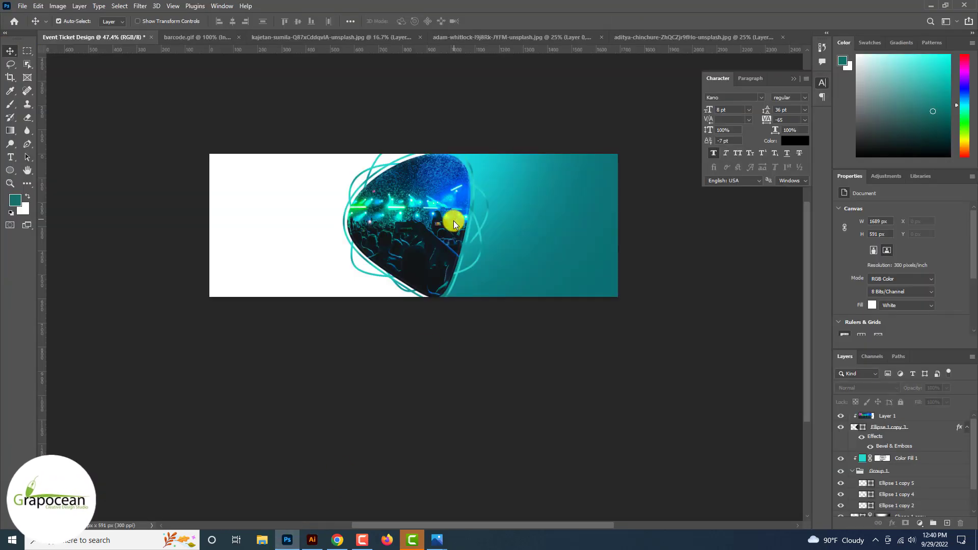
key("ctrl+v")
left_click(507, 21)
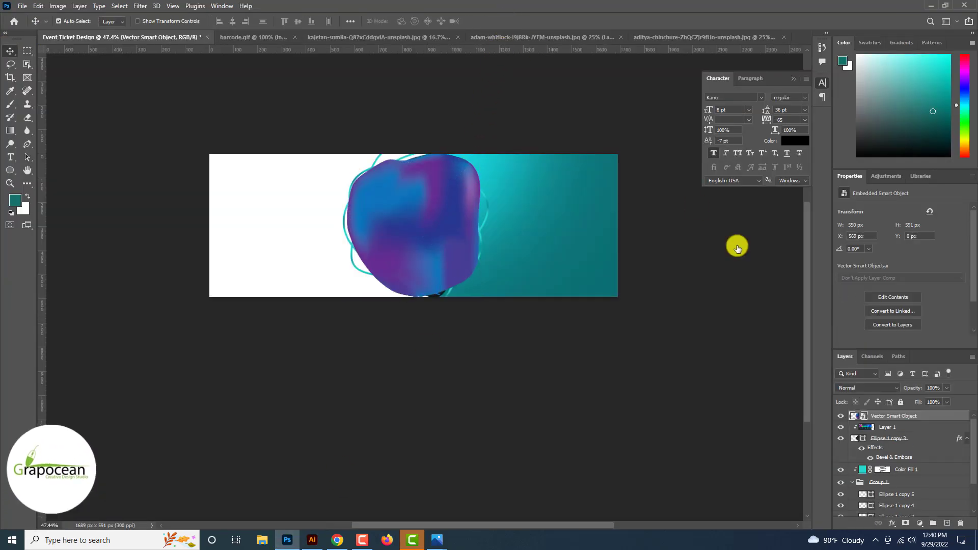
right_click(912, 416)
left_click(830, 277)
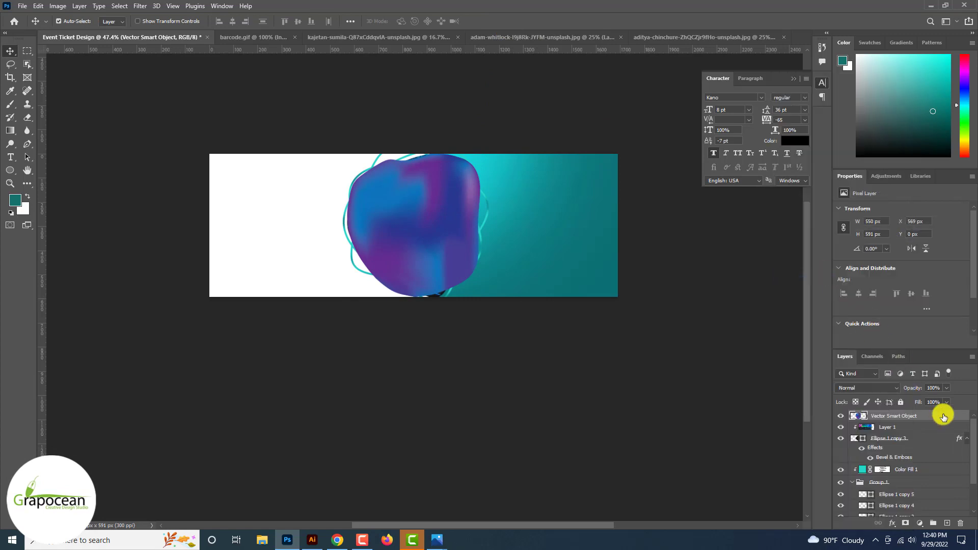
Duplicate the blob layer, moving the copy to the ticket's left end and the original right of the concert photo.
left_click_drag(943, 416, 947, 523)
left_click_drag(403, 233, 254, 234)
left_click_drag(462, 235, 499, 251)
Warp the gradient blob to the right of the concert photo into a folded ribbon shape, using Nearest Neighbor interpolation.
key("ctrl+t")
left_click(428, 20)
key("Up")
key("Up")
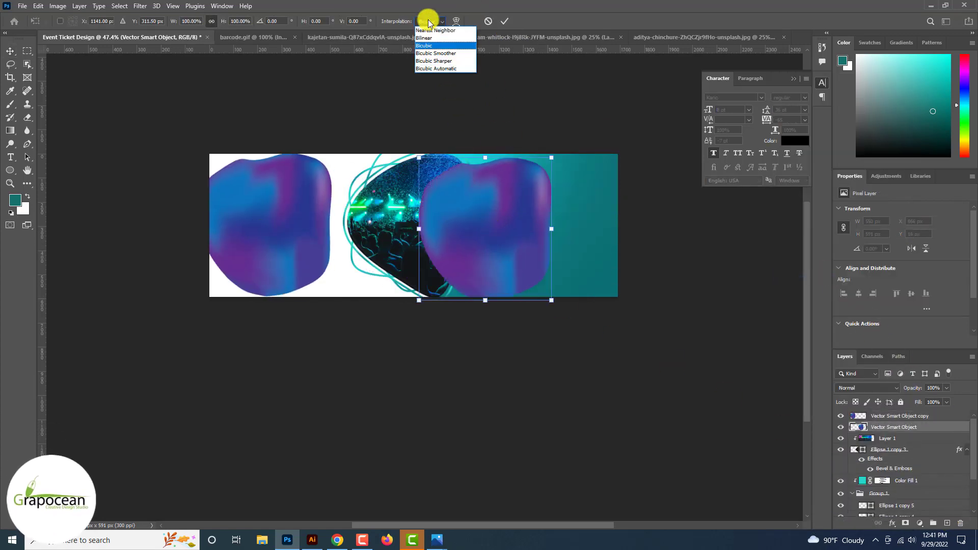
left_click(445, 30)
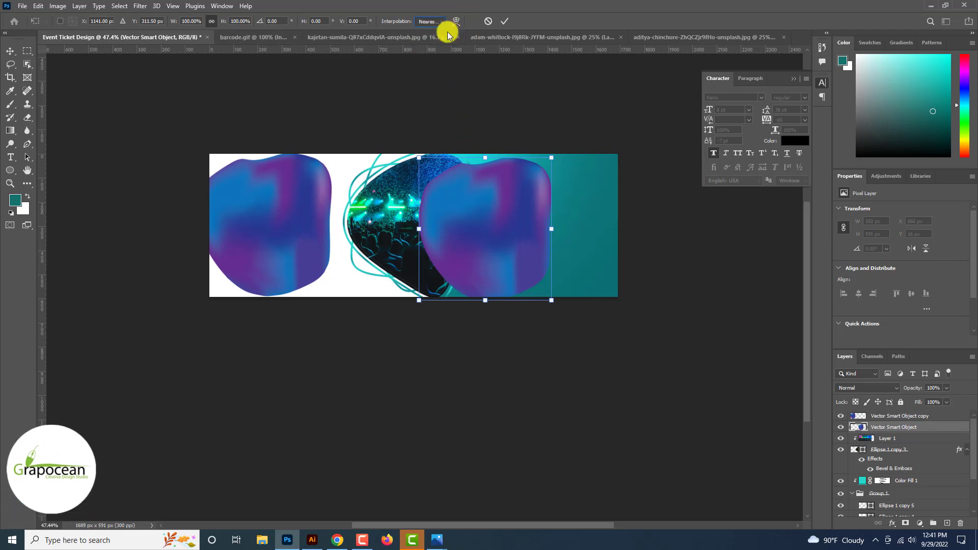
left_click(455, 21)
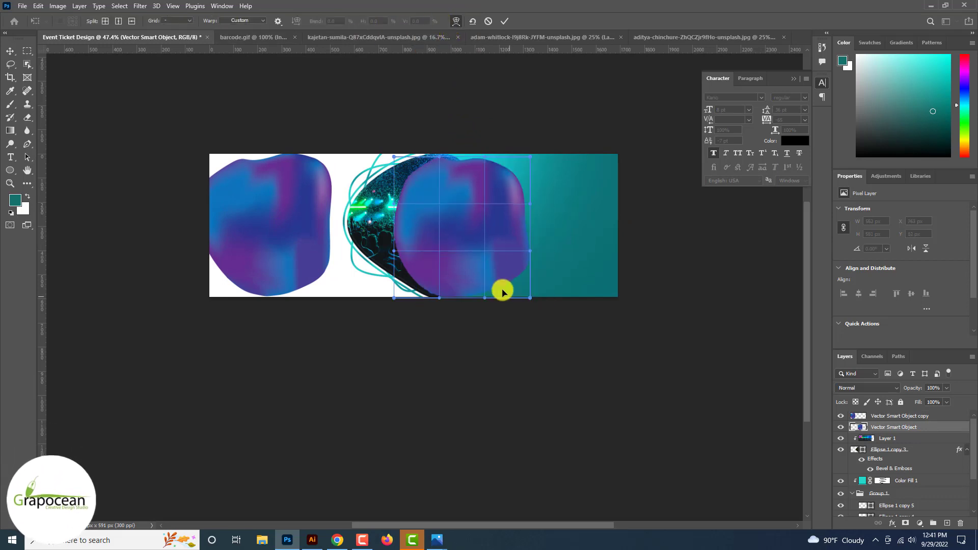
left_click_drag(526, 291, 336, 176)
left_click(504, 20)
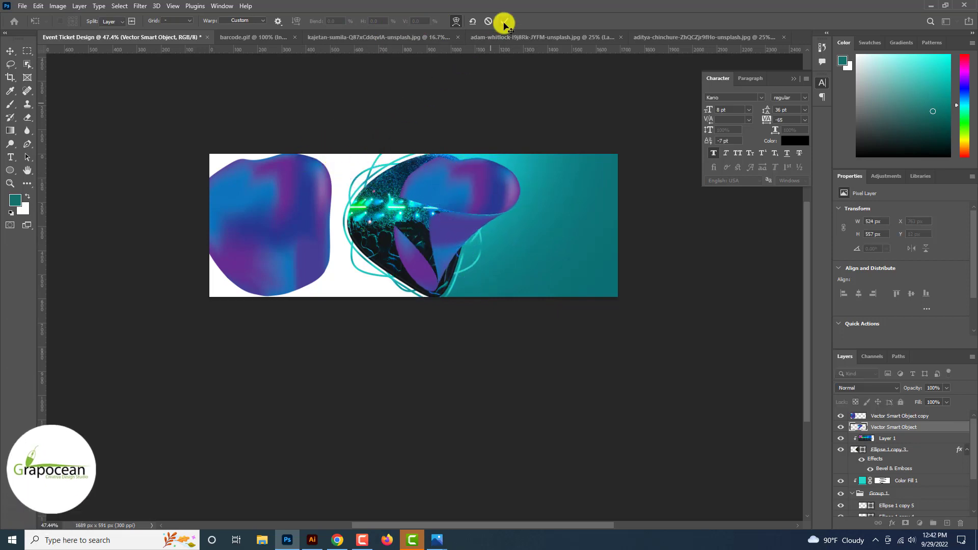
Move the folded ribbon to the photo's lower-left side, flip it horizontally and rotate it against the photo.
scroll(474, 239, "down", 2)
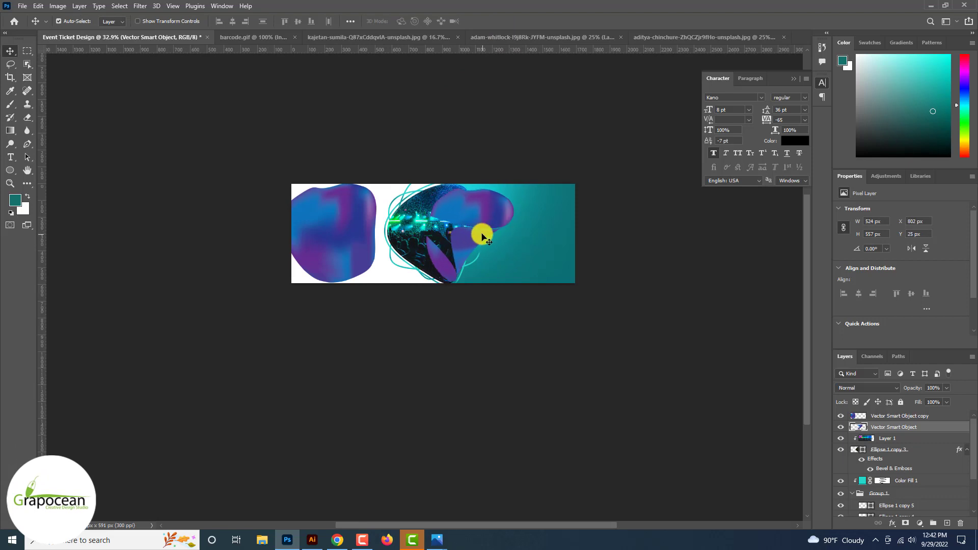
left_click_drag(481, 236, 404, 258)
key("ctrl+t")
right_click(471, 237)
left_click(523, 443)
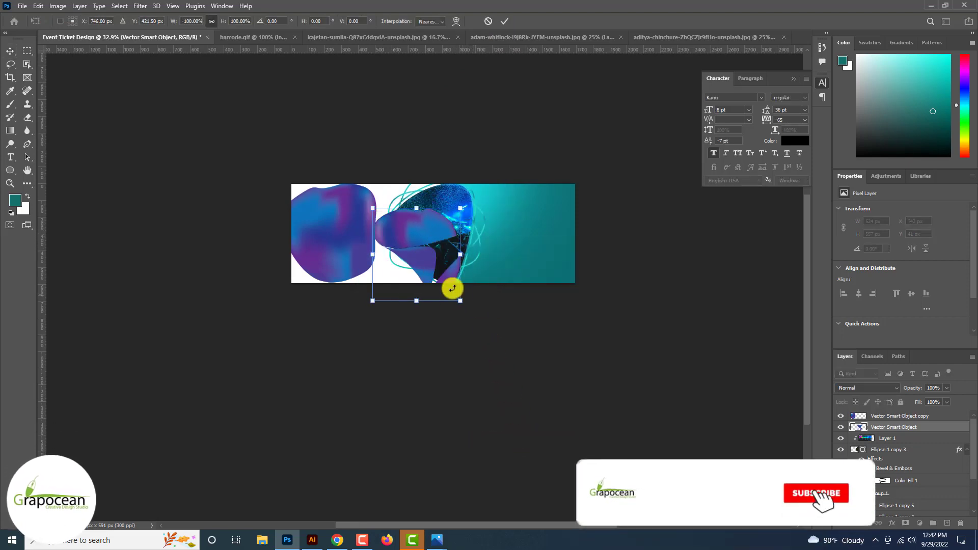
left_click_drag(470, 300, 486, 277)
left_click(504, 22)
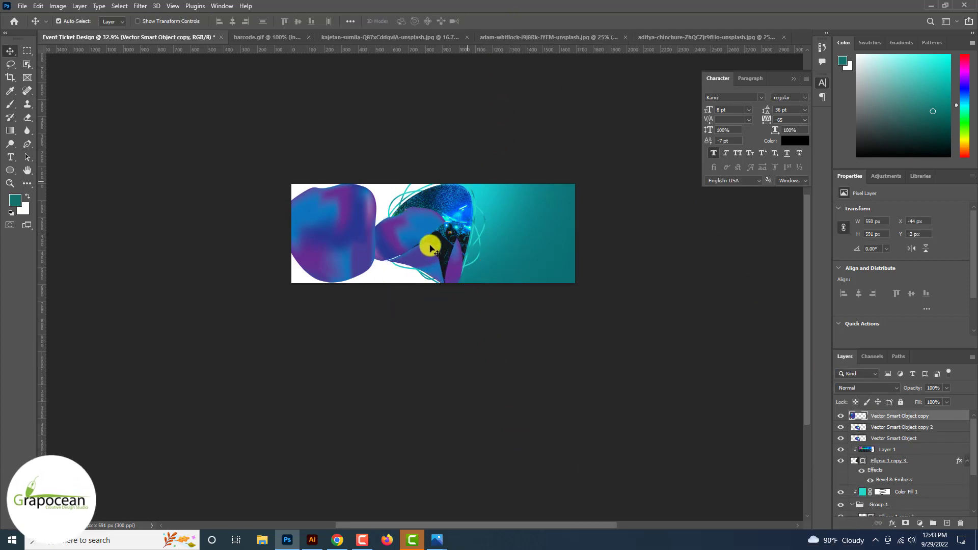
Duplicate the folded ribbon, then rotate and position the copy over the concert photo.
left_click_drag(415, 227, 470, 221)
key("ctrl+t")
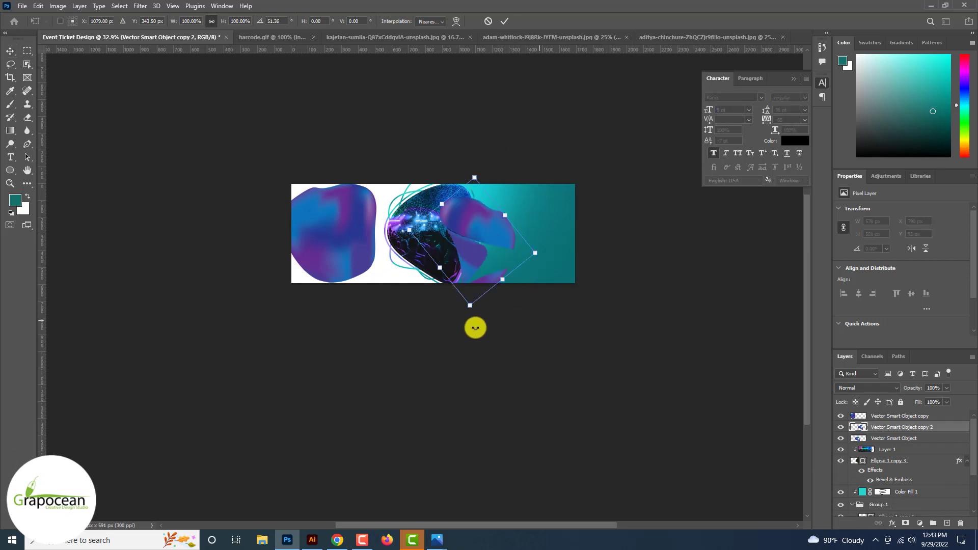
left_click_drag(475, 262, 408, 218)
left_click_drag(515, 293, 428, 312)
left_click_drag(421, 217, 432, 236)
Move the unwarped blob to the photo's lower-right edge, scale it to about 36% and warp it using Bilinear interpolation.
left_click_drag(342, 258, 507, 308)
key("ctrl+t")
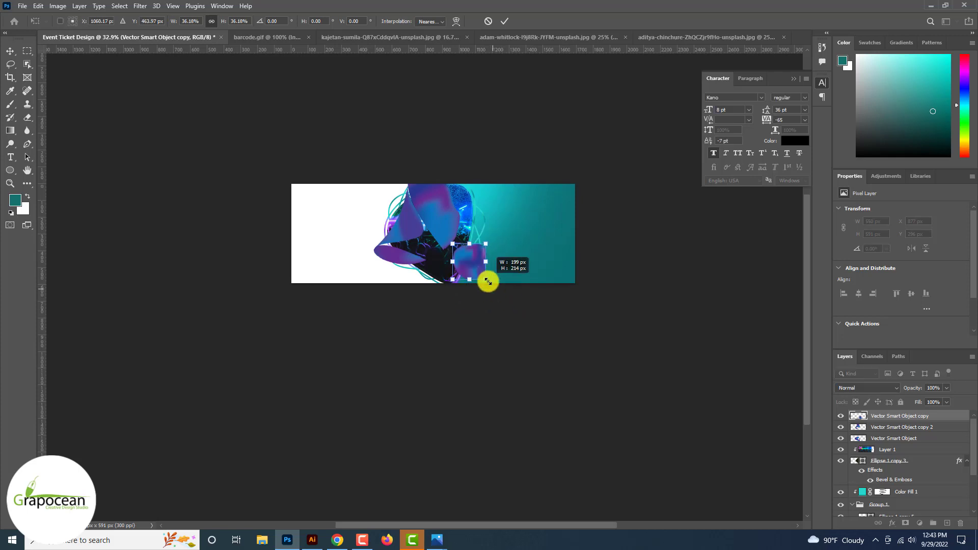
left_click(433, 22)
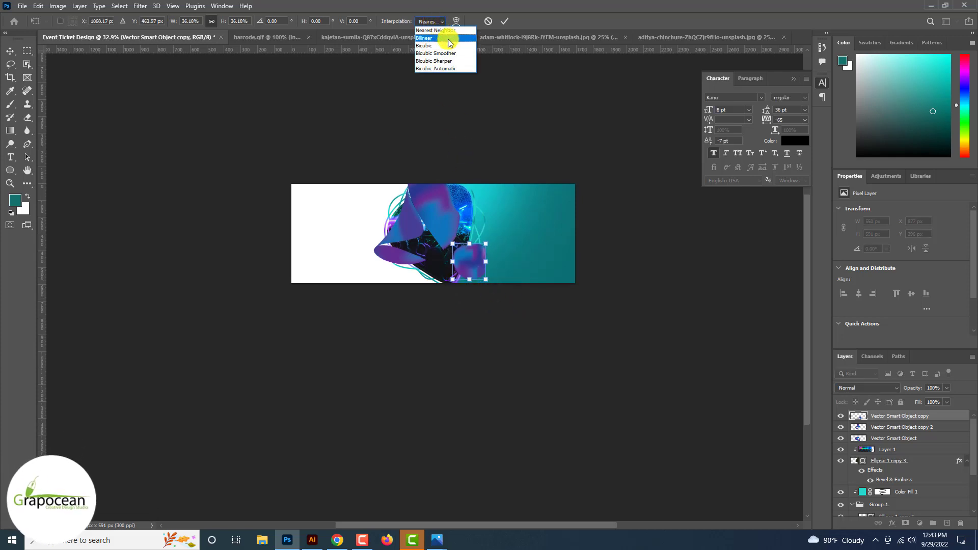
left_click(450, 39)
left_click_drag(449, 259, 483, 227)
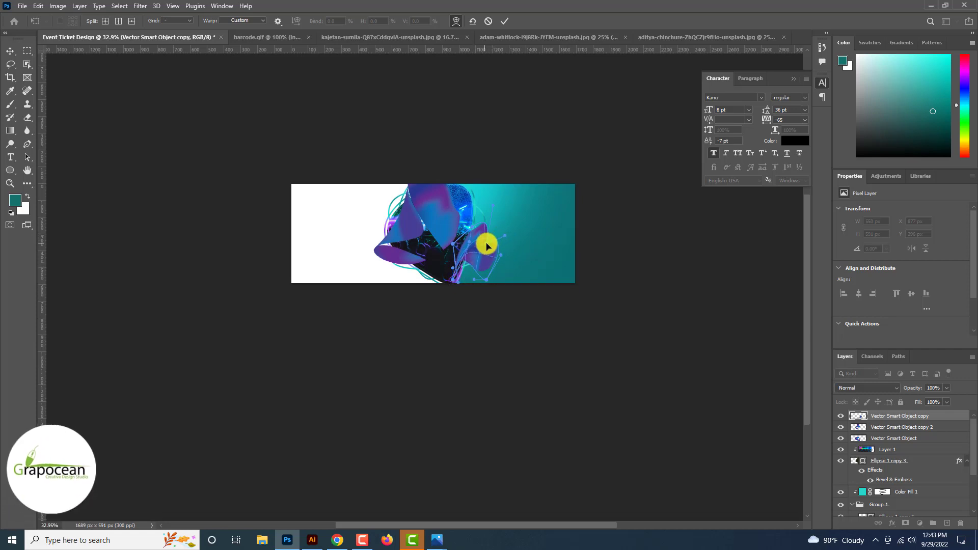
left_click_drag(485, 245, 404, 276)
left_click(505, 21)
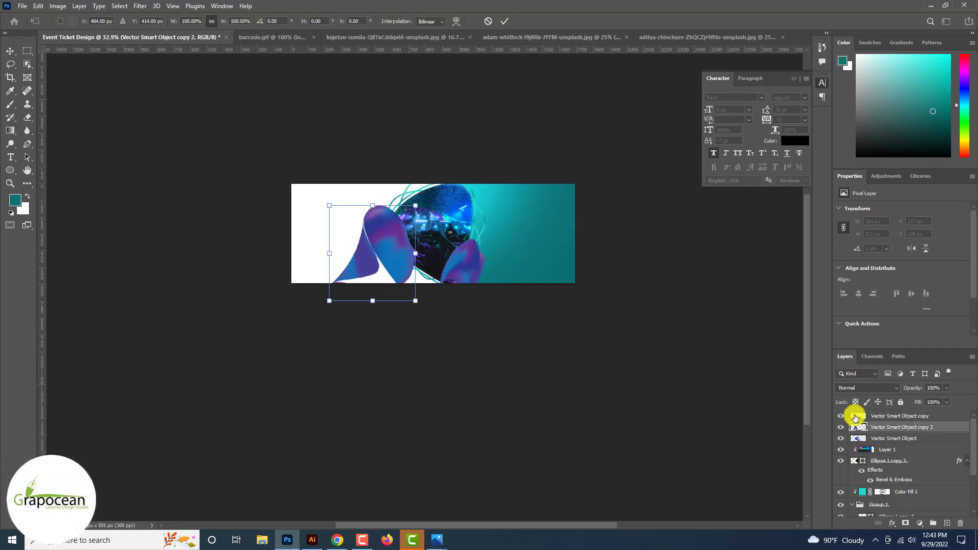
Place the ribbon copy's layer beneath the photo's ellipse and rotate it to fit behind the photo's left edge.
left_click_drag(896, 427, 898, 486)
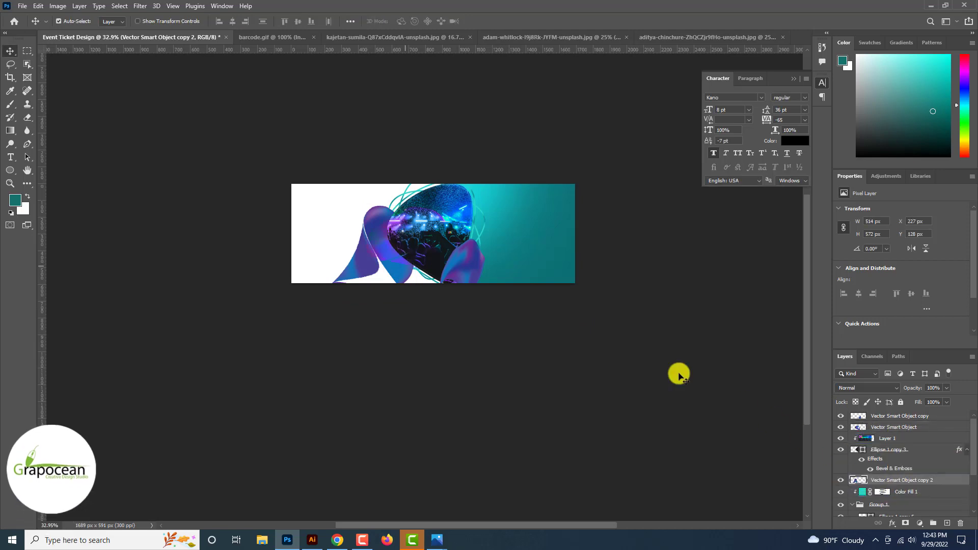
key("ctrl+t")
left_click_drag(424, 290, 452, 224)
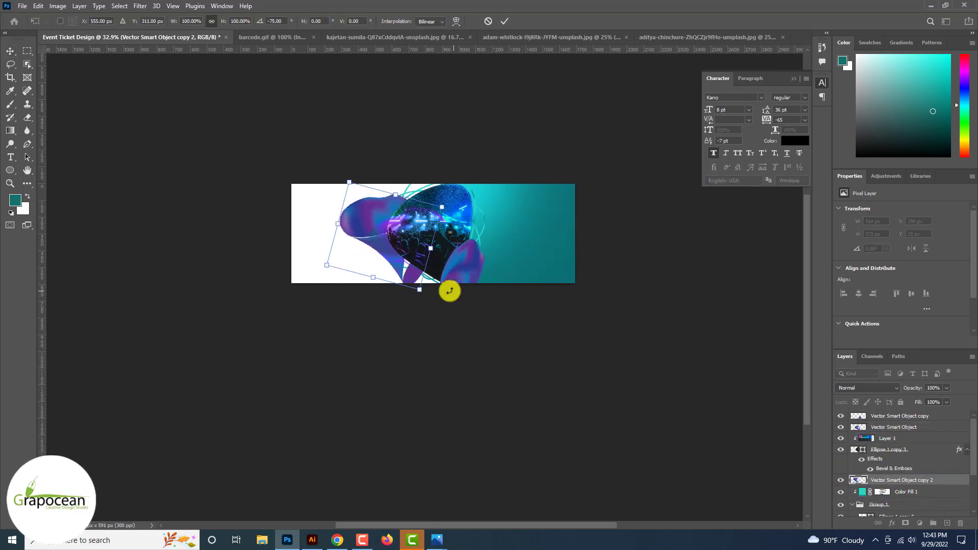
left_click_drag(451, 320, 463, 306)
left_click_drag(368, 229, 384, 234)
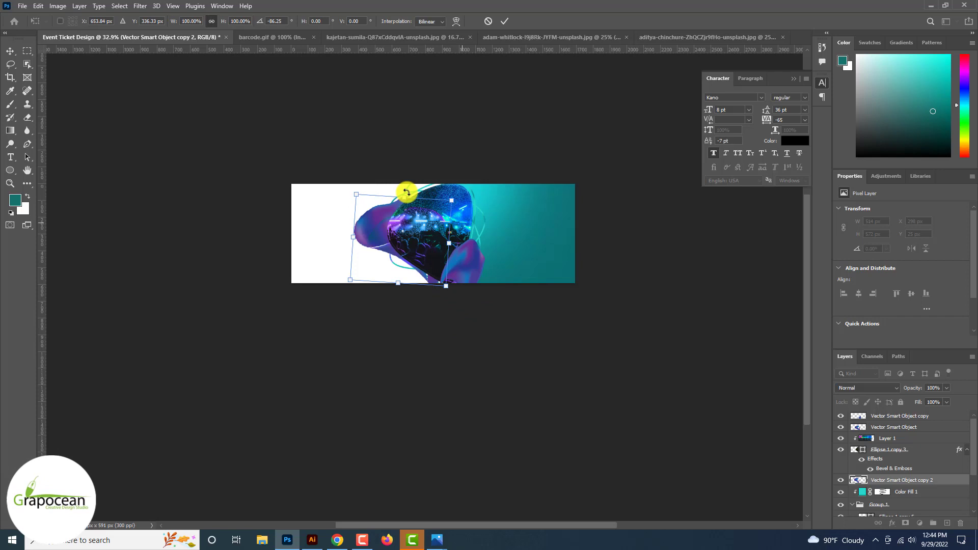
left_click(505, 21)
left_click(525, 370)
scroll(520, 357, "up", 8)
left_click_drag(449, 189, 491, 146)
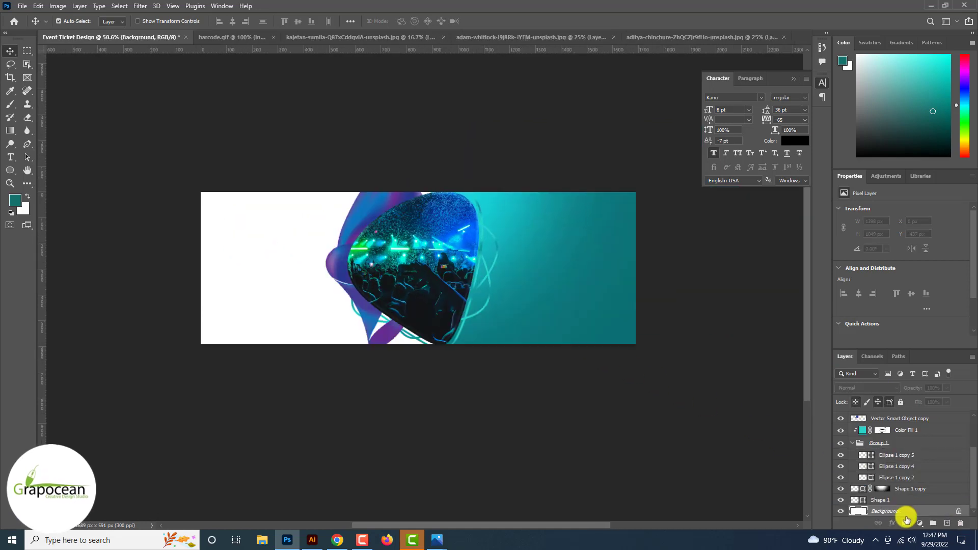
Add a black solid colour fill layer directly above the background.
left_click(910, 523)
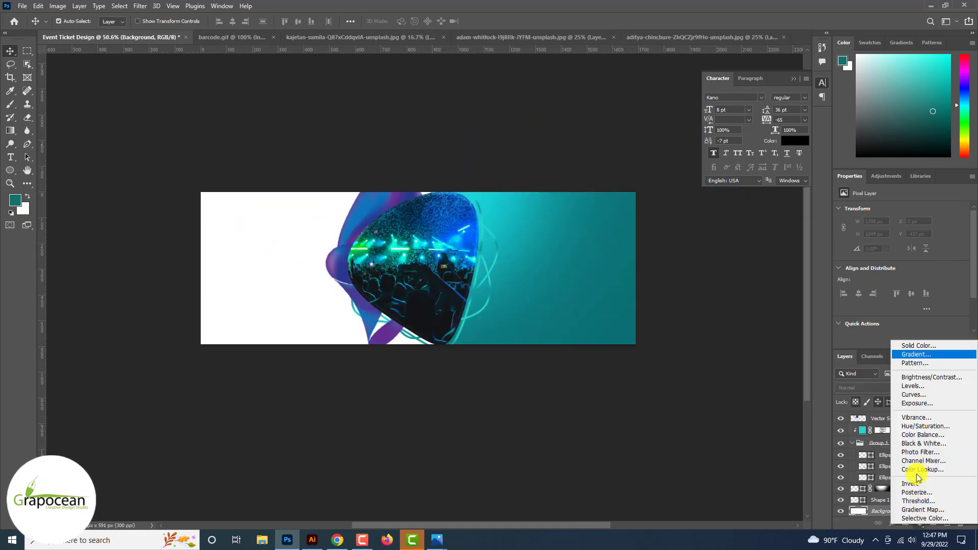
left_click(920, 349)
left_click(426, 293)
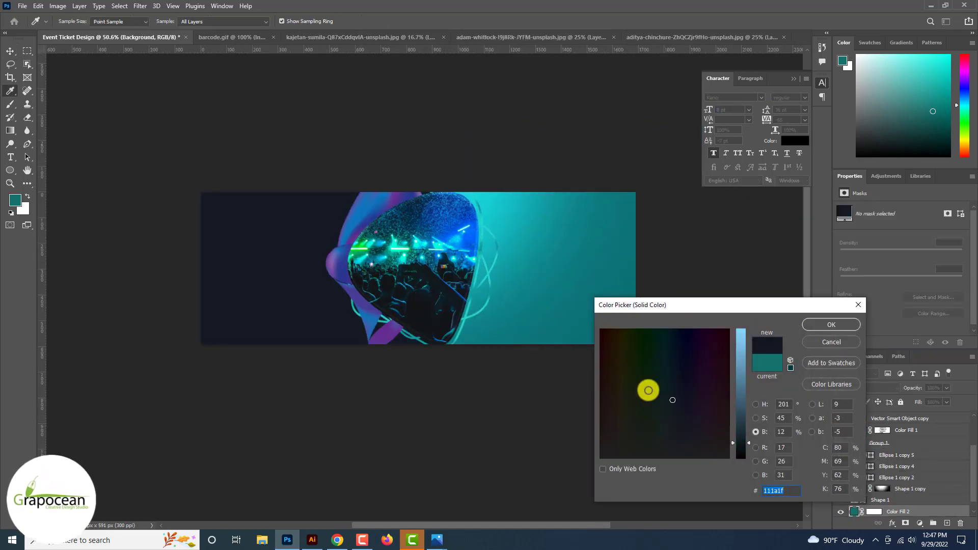
left_click(742, 458)
left_click(834, 330)
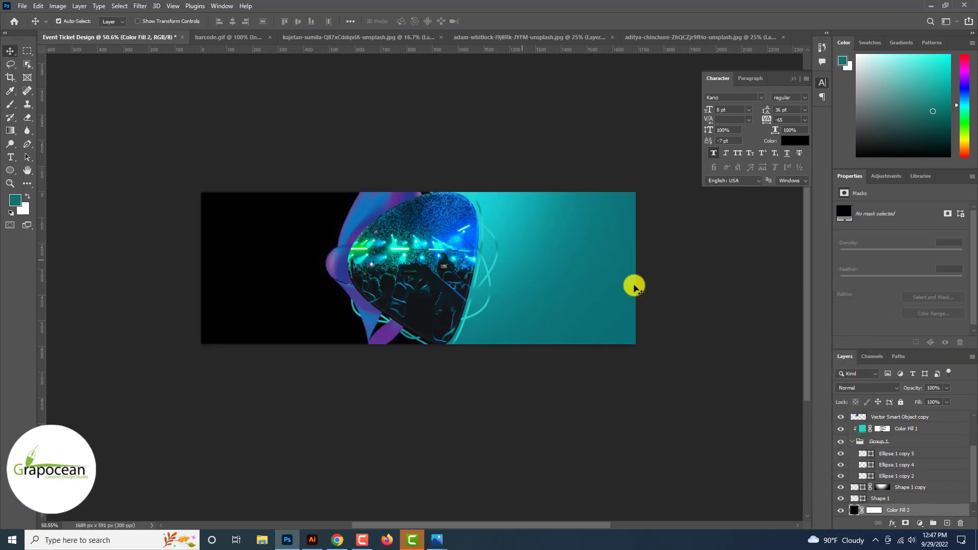
Recolour the base shape of the teal panel with blue #1274bb sampled from the artwork.
left_click(546, 293)
mouse_move(550, 294)
left_mouse_down()
mouse_move(742, 304)
mouse_move(562, 307)
left_mouse_up()
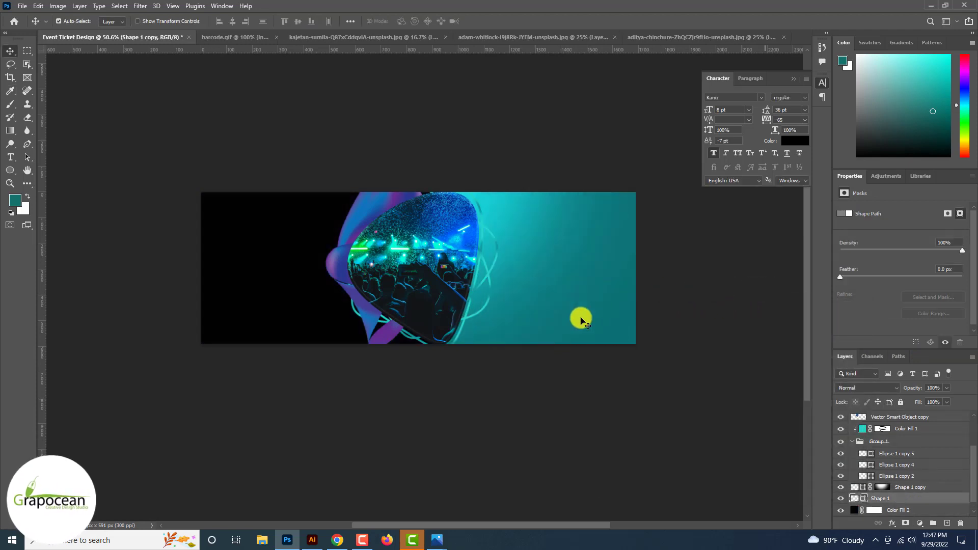
double_click(854, 498)
left_click(421, 217)
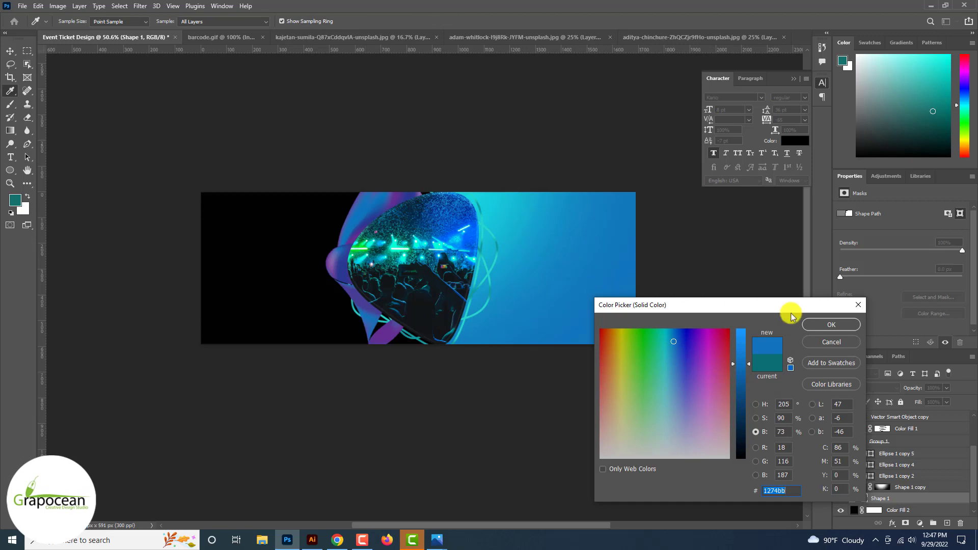
left_click(824, 326)
Recolour the masked copy of the panel shape with dark blue #283891 sampled from the artwork.
double_click(859, 491)
left_click(446, 202)
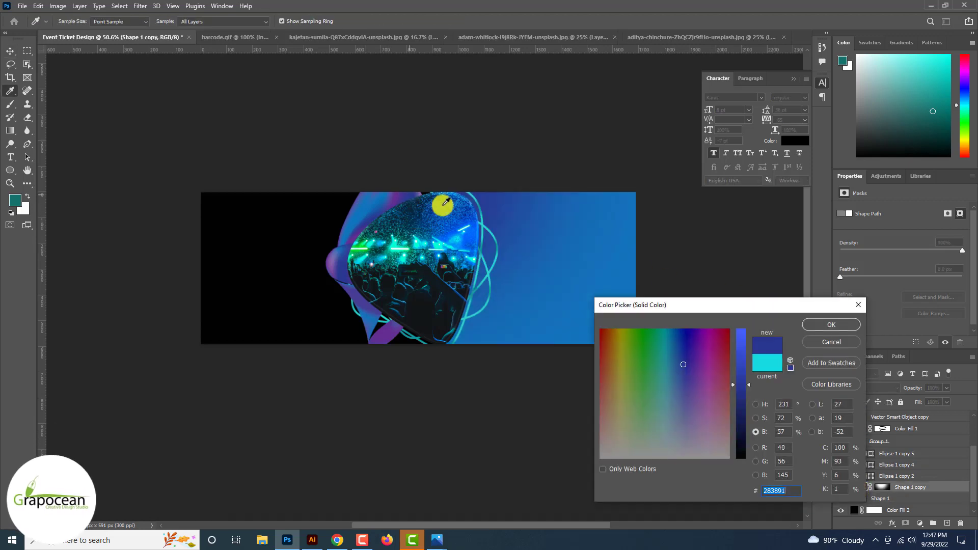
left_click(835, 330)
Move the concert photo layer and its clipping ellipse beneath the two ribbon layers.
scroll(836, 330, "down", 8)
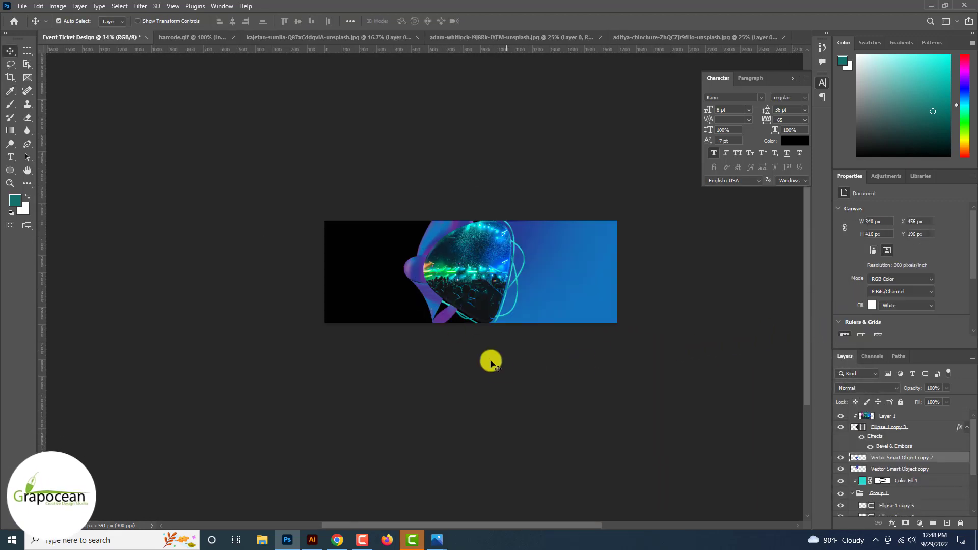
left_click(490, 363)
key("ctrl+plus")
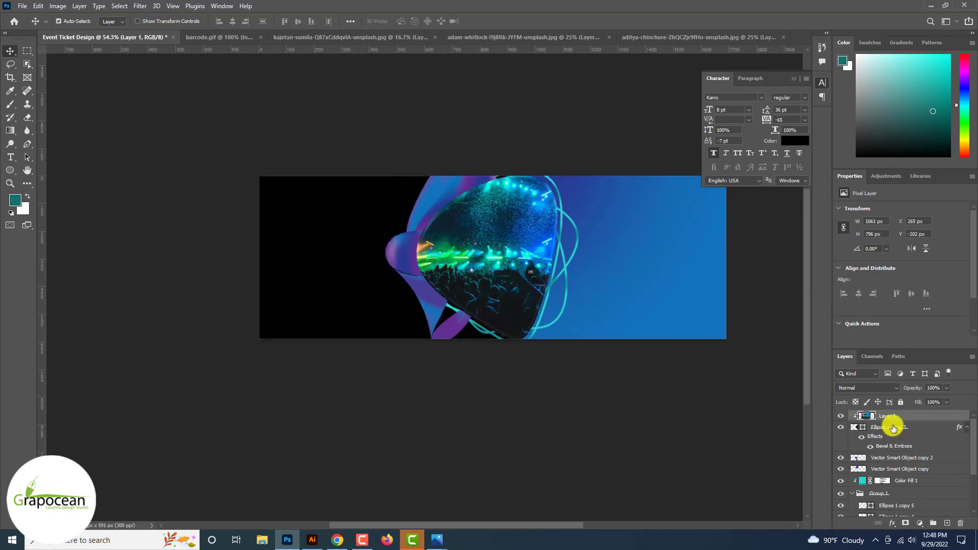
left_click(898, 428, "shift")
left_click_drag(899, 429, 886, 475)
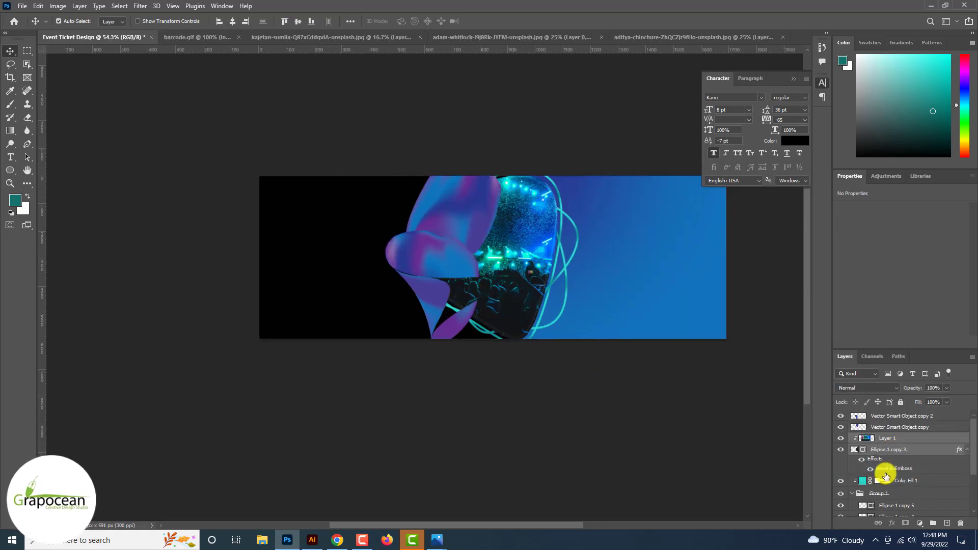
Duplicate both ribbon layers and place the duplicates beneath the photo's clipping ellipse.
left_click(904, 428)
left_click(914, 416, "shift")
key("ctrl+j")
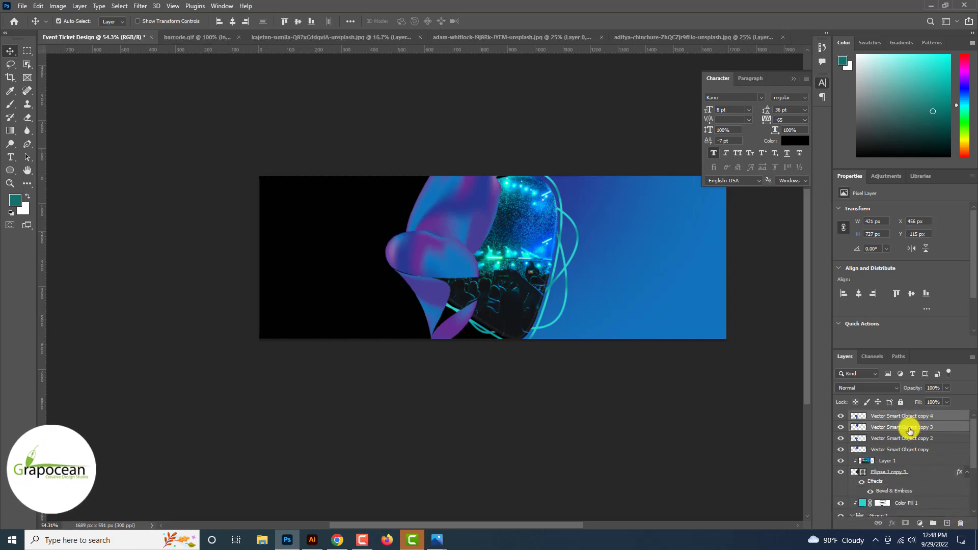
left_click_drag(910, 431, 899, 490)
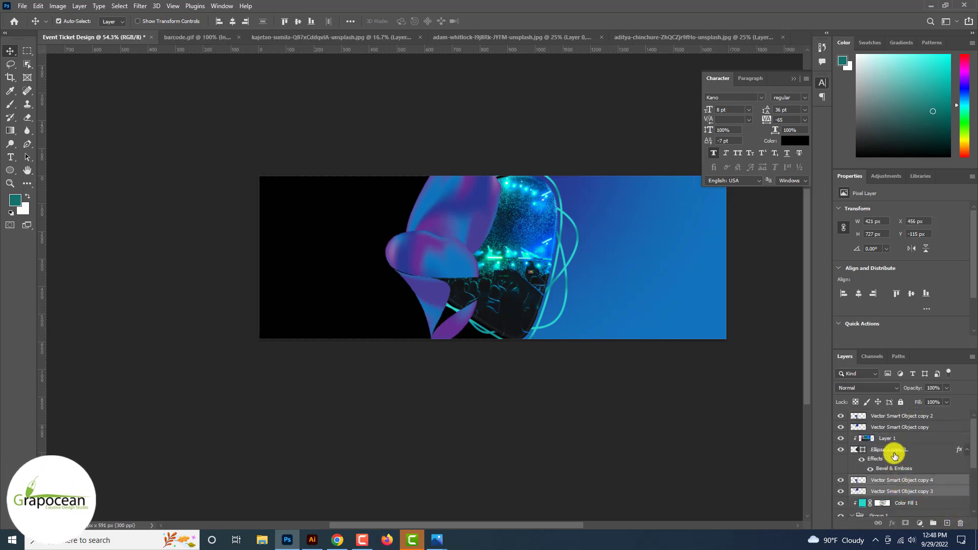
Group the two ribbon layers above the photo and add a layer mask to the group.
left_click(889, 417)
left_click(890, 428, "shift")
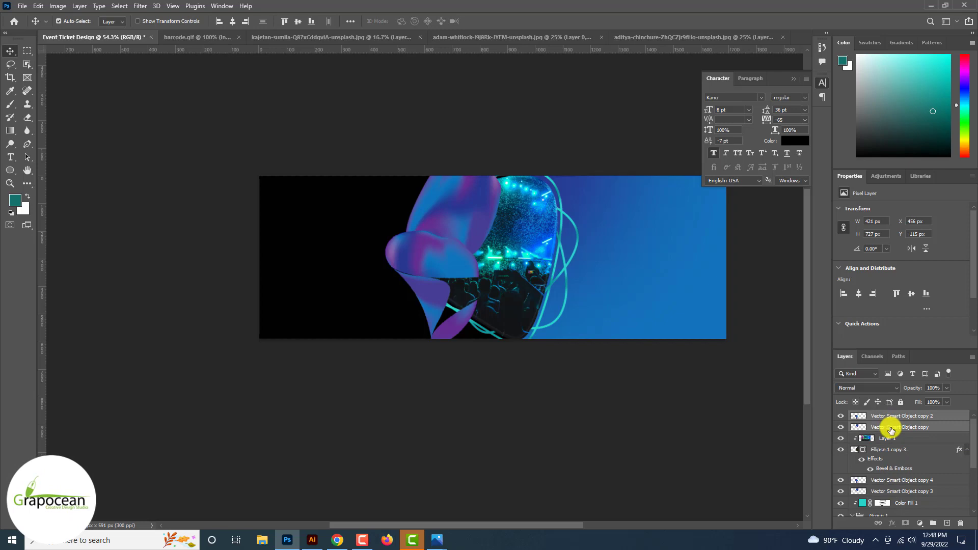
key("ctrl+g")
left_click(906, 524)
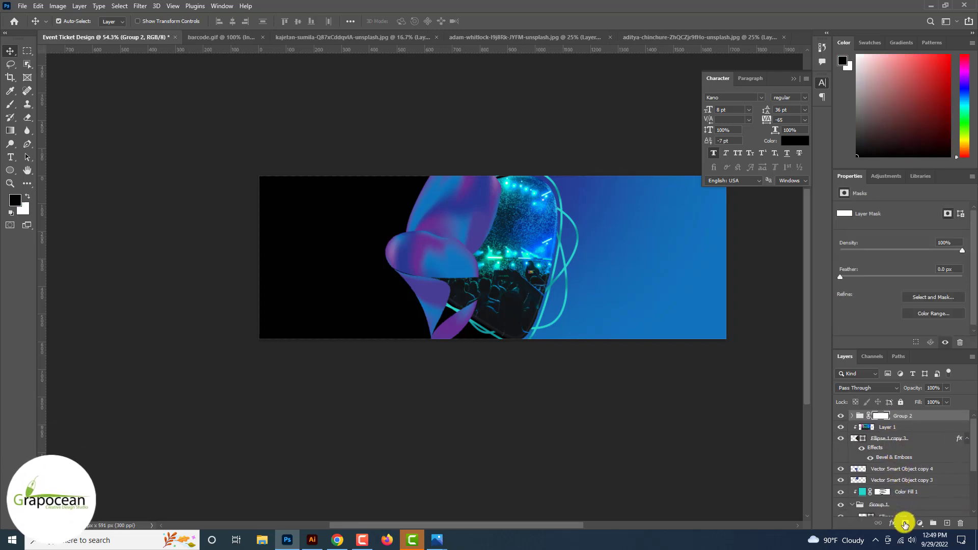
Load the photo ellipse as a selection and brush black on the ribbon group's mask along the photo's upper-left area.
left_click(11, 104)
left_click(38, 108)
key("ctrl+plus")
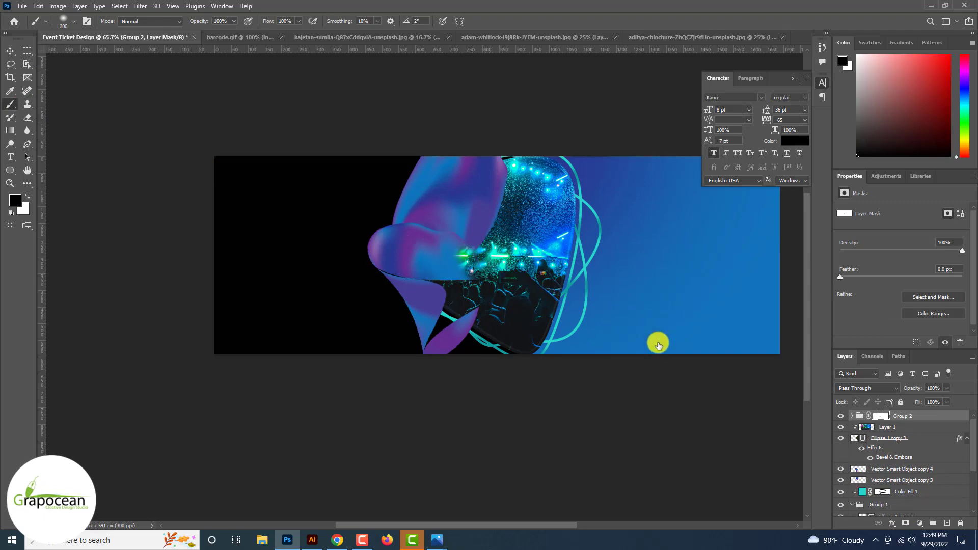
left_click(854, 438, "ctrl")
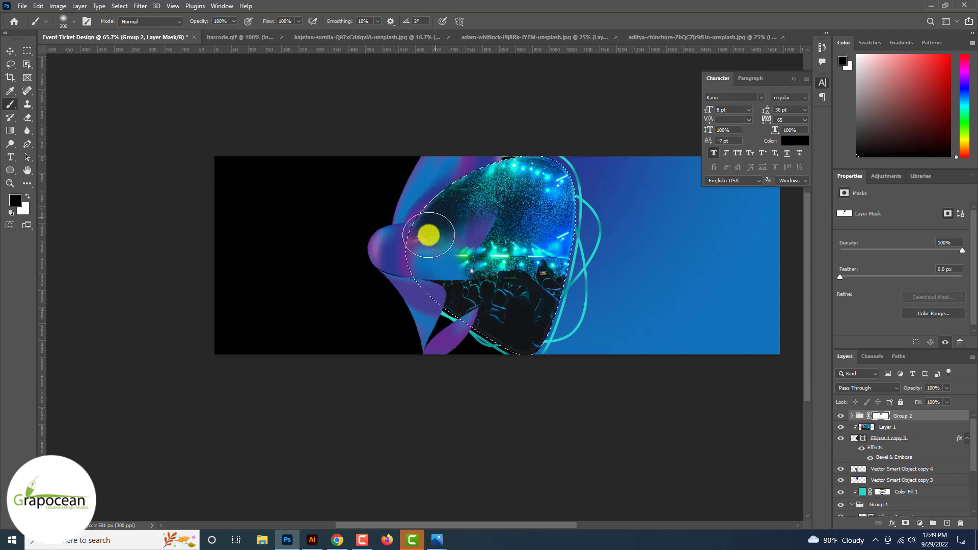
key("ctrl+z")
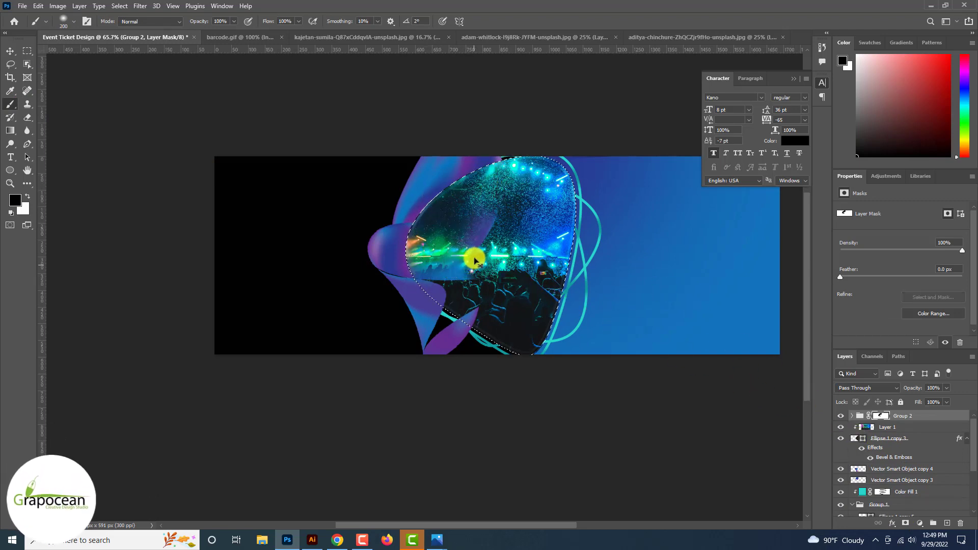
Harden the brush edge and mask out the remaining ribbon areas over the photo's upper and middle part.
right_click(477, 255, "alt")
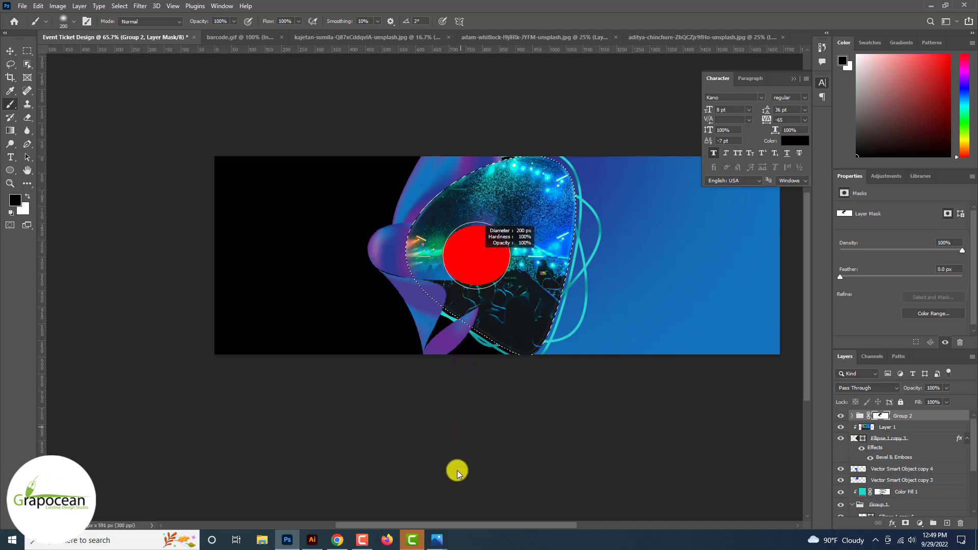
left_click(64, 21)
right_click(483, 255)
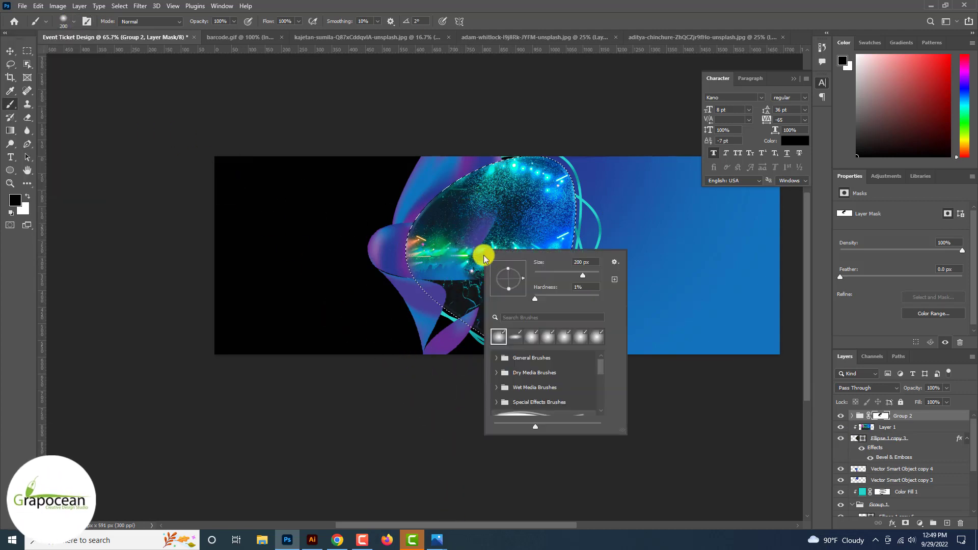
left_click_drag(508, 288, 510, 304)
mouse_move(478, 209)
left_mouse_down()
mouse_move(460, 260)
mouse_move(485, 273)
mouse_move(480, 488)
left_mouse_up()
scroll(460, 260, "up", 3)
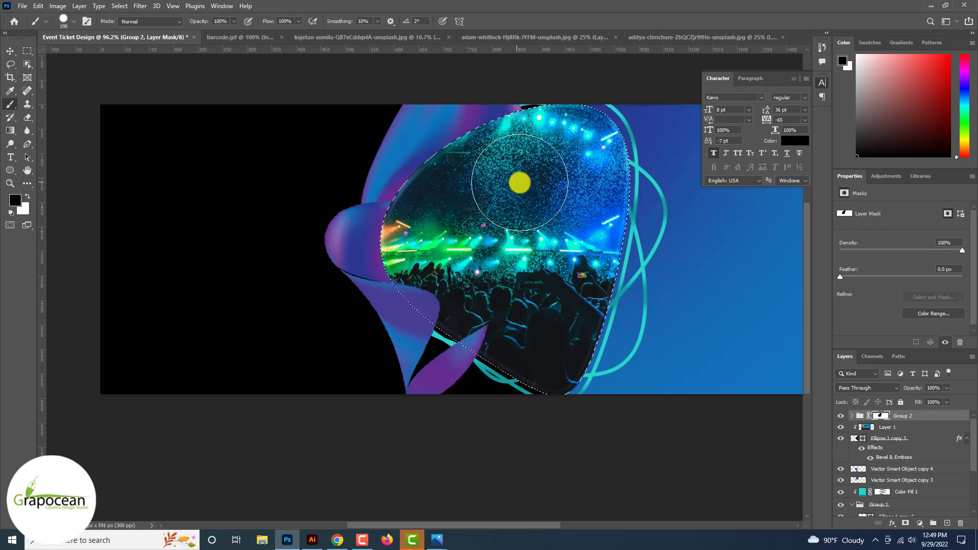
Break the title into two lines before EVENT TICKET and reduce that second line's leading to 8 pt.
scroll(520, 183, "down", 1)
scroll(520, 182, "up", 2)
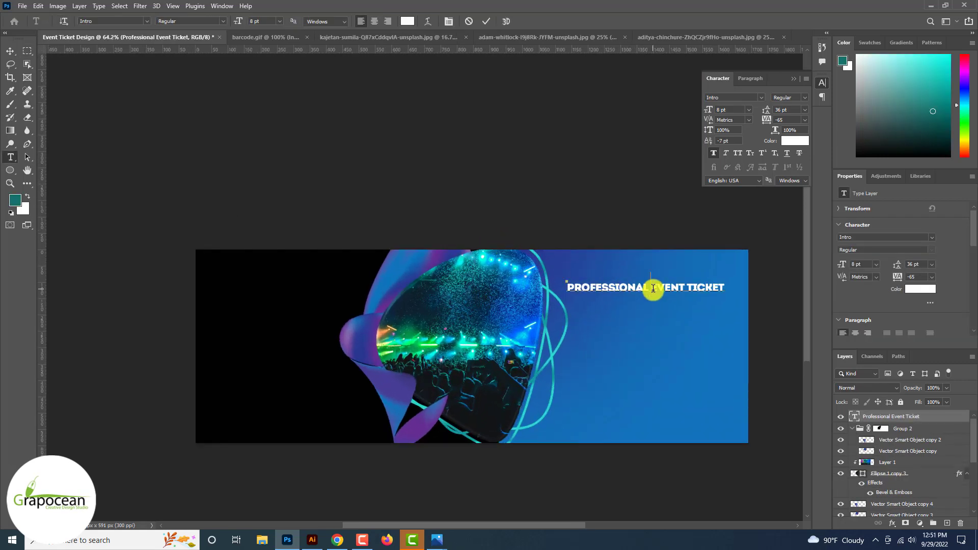
key("Return")
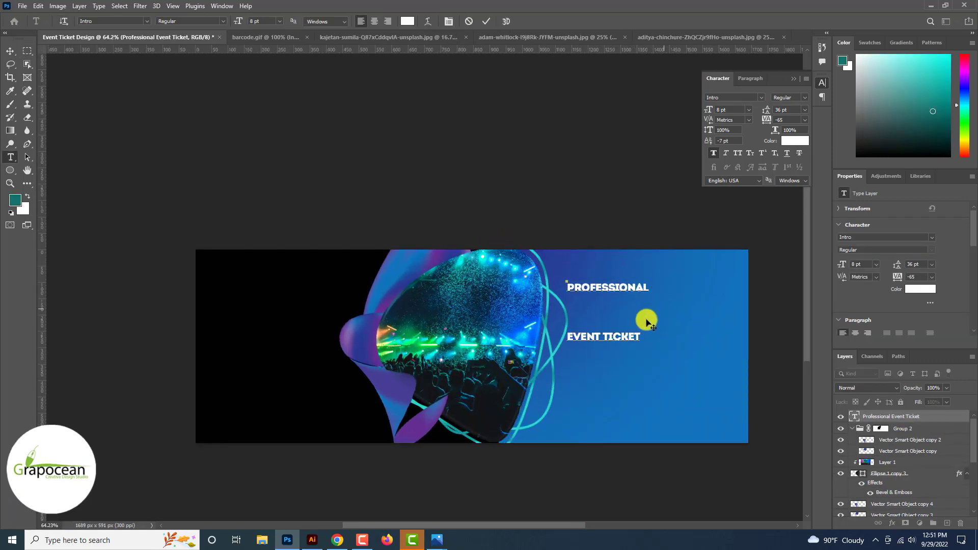
left_click_drag(642, 335, 519, 333)
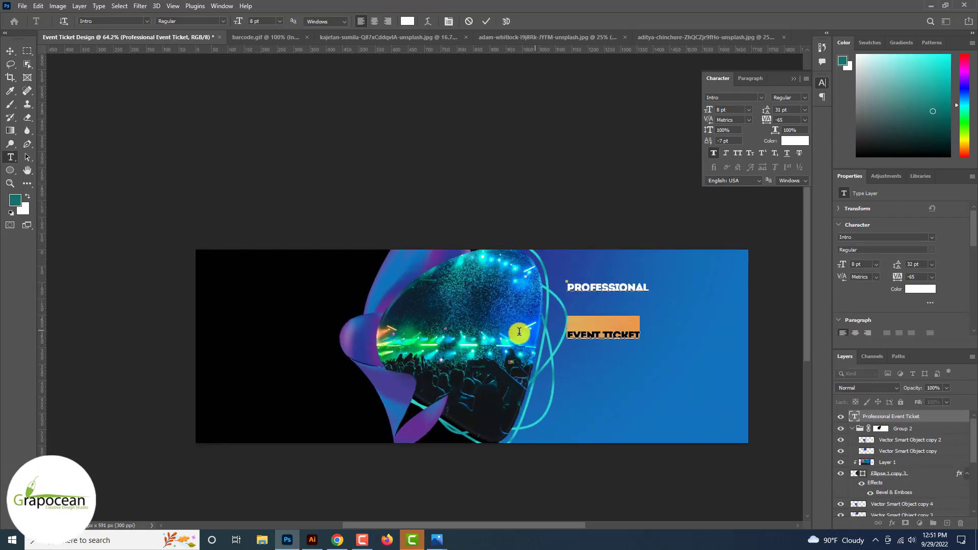
key("alt+Up")
key("alt+Up")
key("alt+Up")
key("alt+Up")
key("alt+Up")
key("alt+Up")
key("alt+Up")
key("alt+Up")
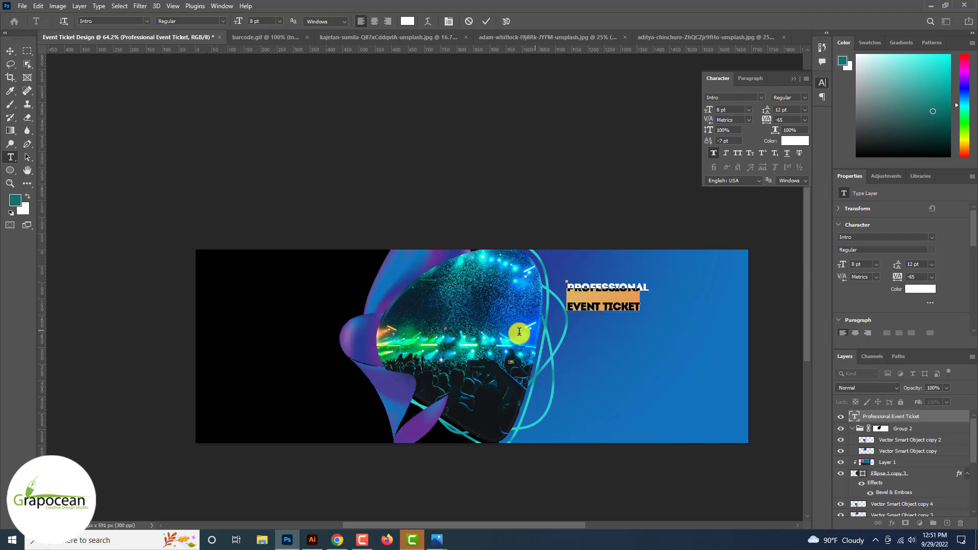
key("alt+space")
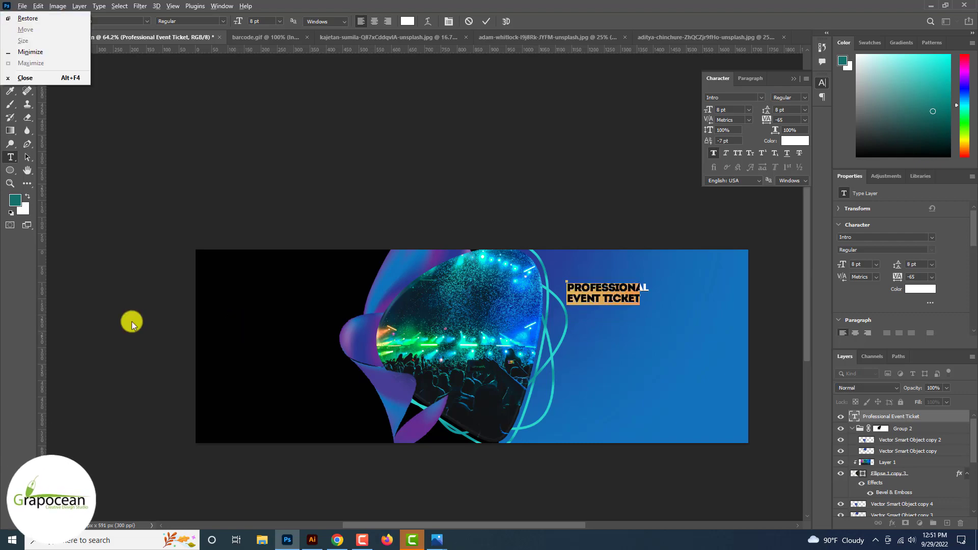
left_click(25, 318)
Select the EVENT TICKET line and increase its leading slightly to open a gap below PROFESSIONAL.
scroll(638, 302, "up", 4)
left_click_drag(642, 300, 520, 299)
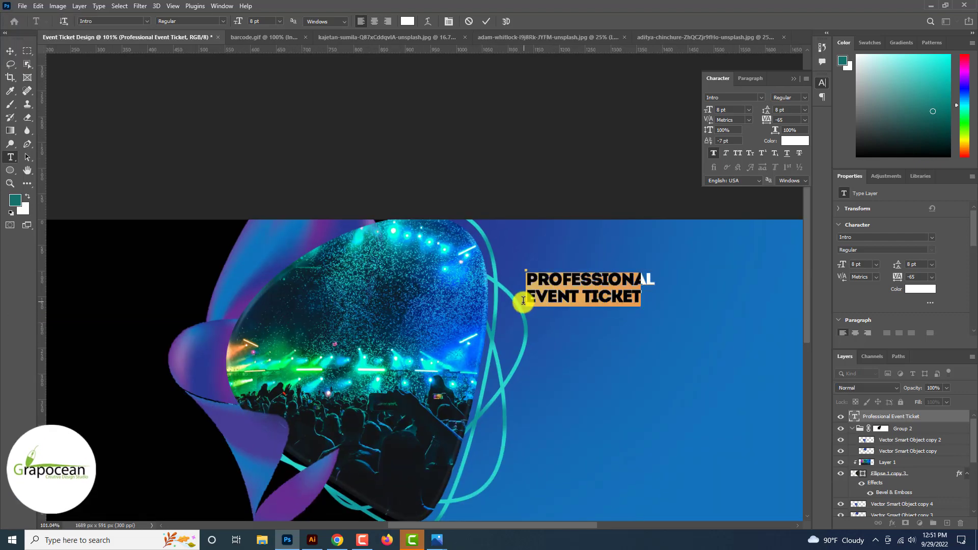
key("alt+Down")
left_click(10, 51)
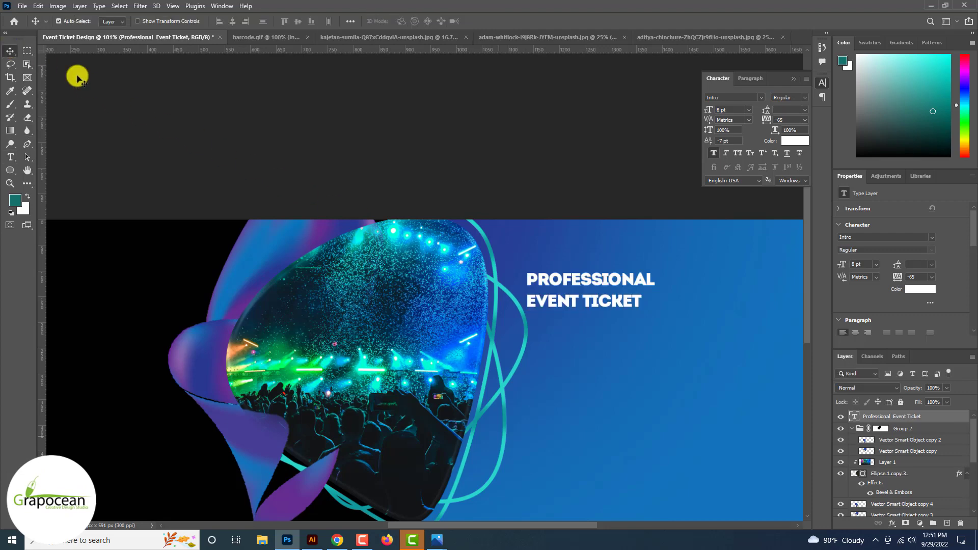
Add a new text layer reading "ADDRESS:" below the title on the blue area.
scroll(685, 300, "down", 4)
scroll(685, 301, "up", 2)
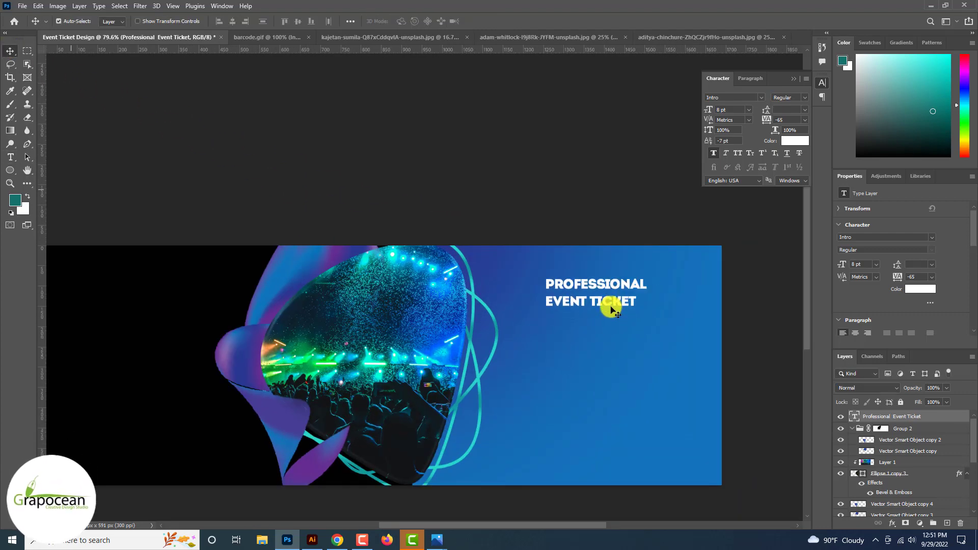
key("t")
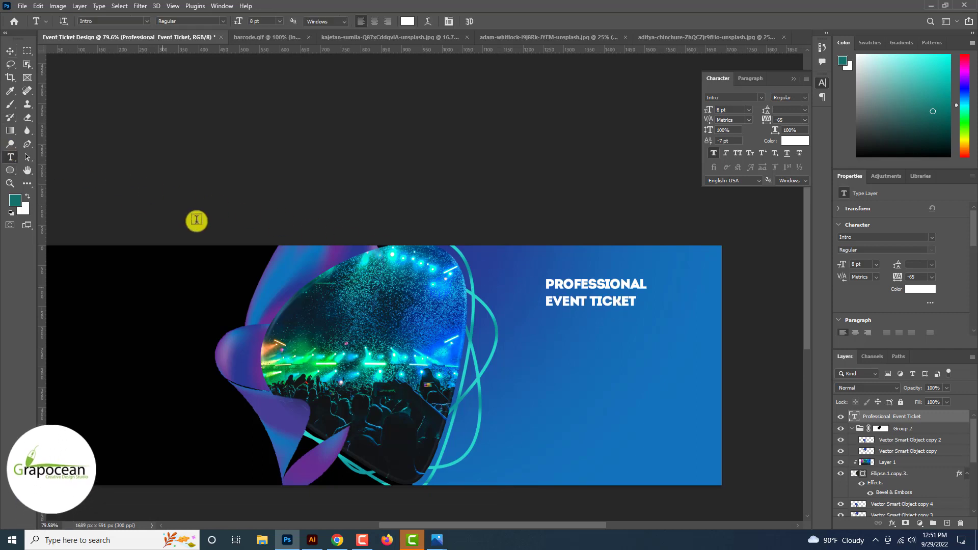
left_click(548, 351)
type("ADDRESS")
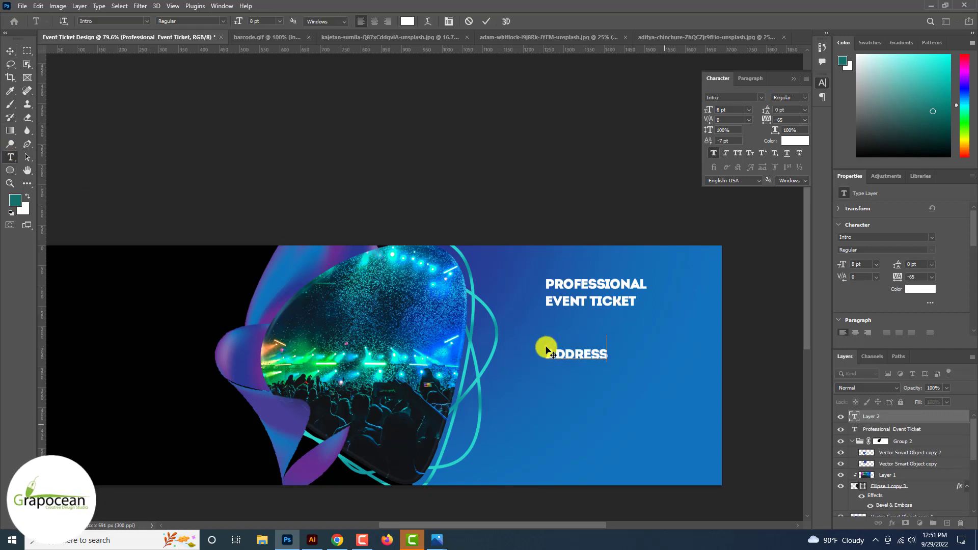
type(":")
Try fonts on the selected address label and set it in Akrobat.
left_click(147, 21)
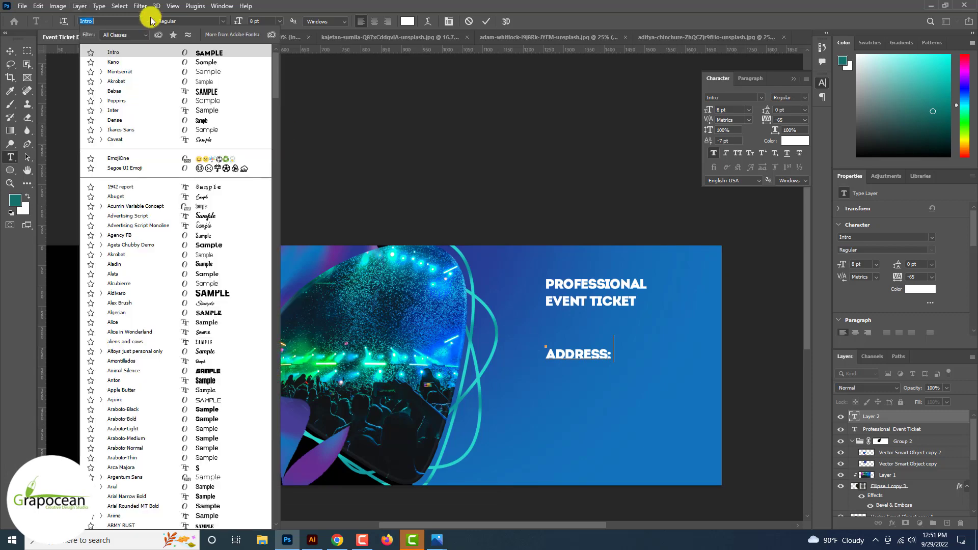
left_click(200, 82)
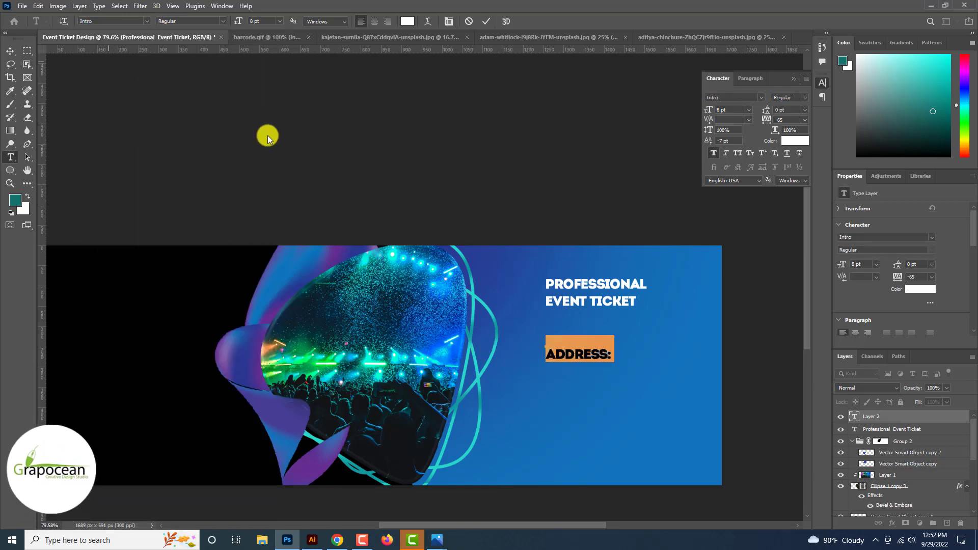
left_click(148, 21)
key("Down")
key("Down")
key("Down")
key("Down")
key("Up")
key("Up")
key("Up")
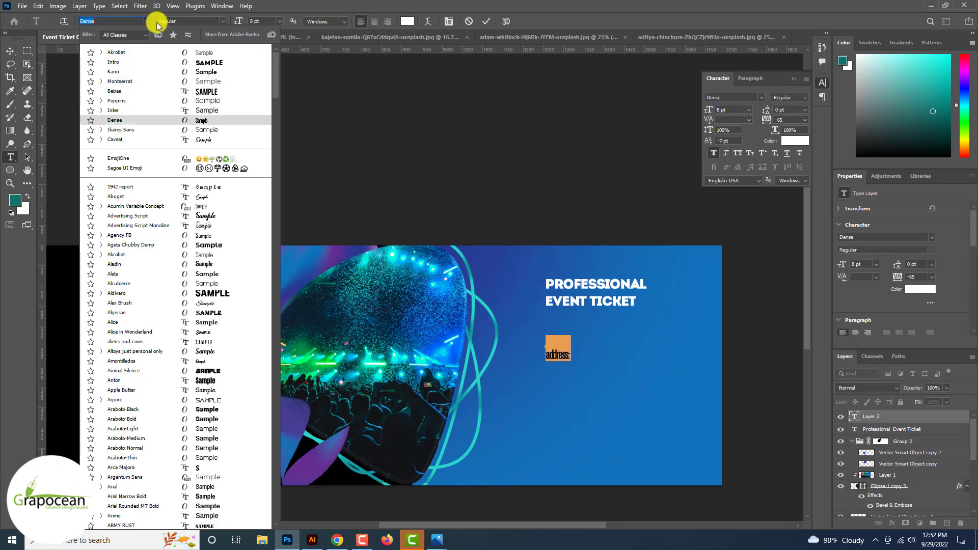
left_click(206, 53)
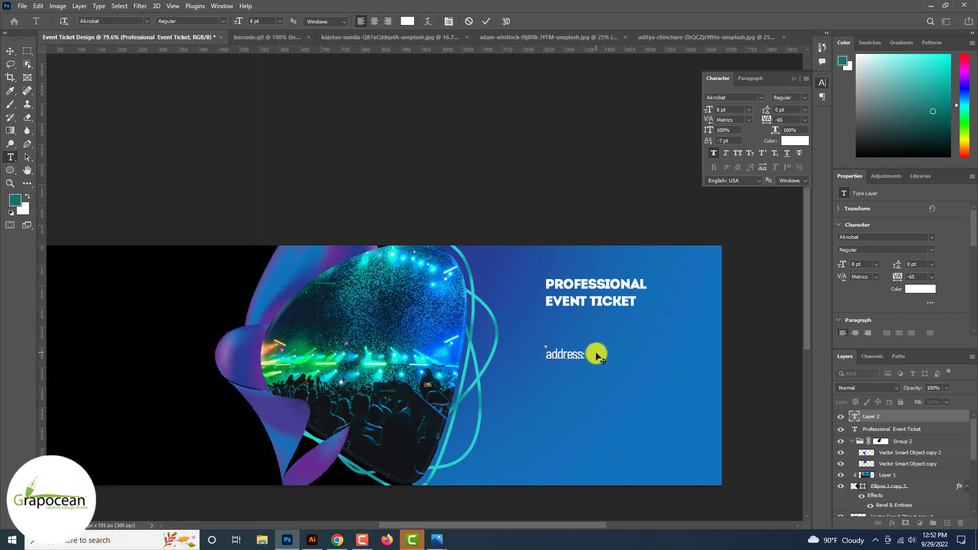
Continue the address line after its label with the street address and state.
type("roa")
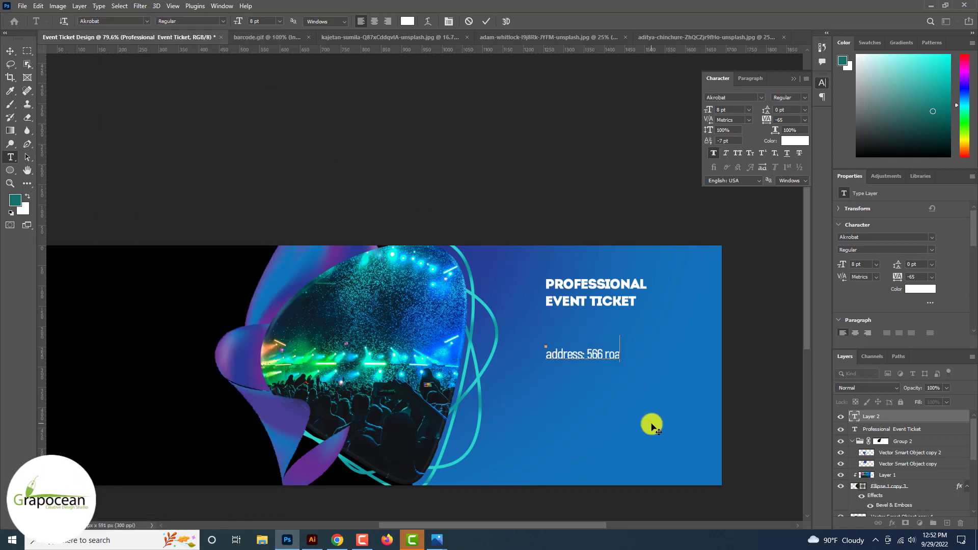
key("BackSpace")
type("R")
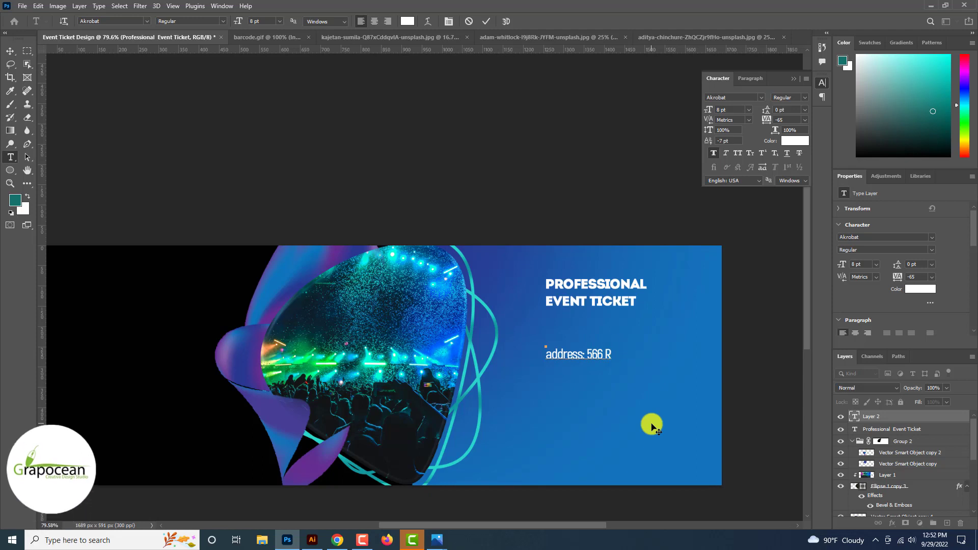
type("oad Demo Add")
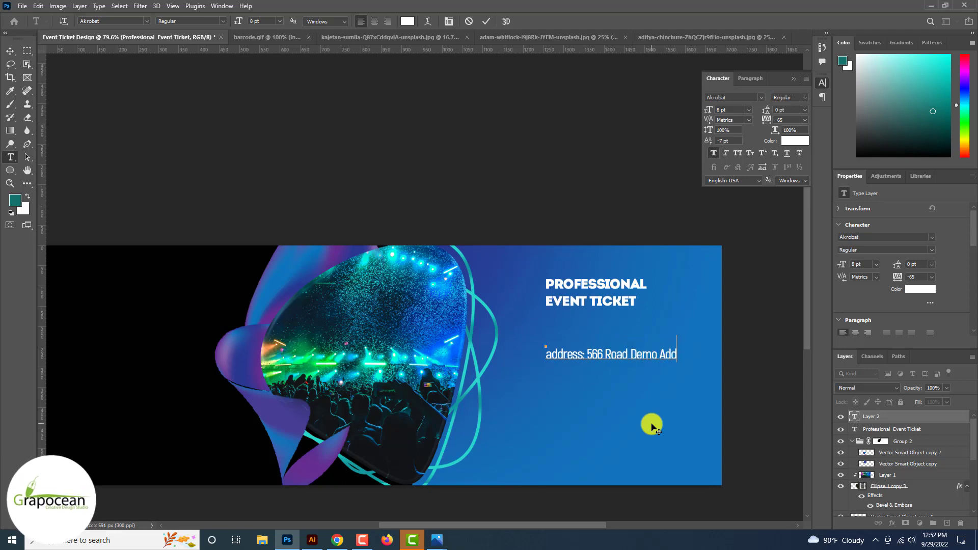
type("ress, calif")
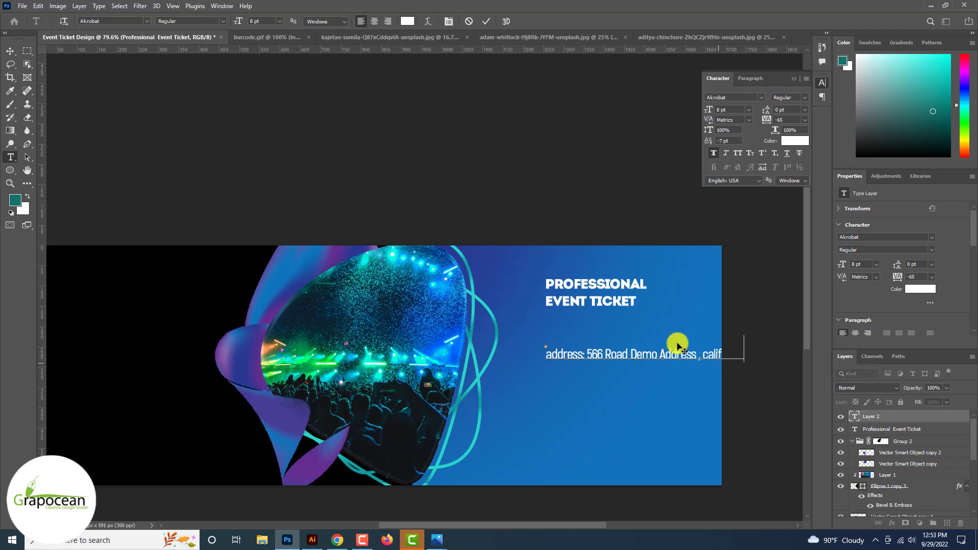
Append the country to the address line, capitalize its label, and position the line just below the title.
left_click_drag(662, 354, 590, 354)
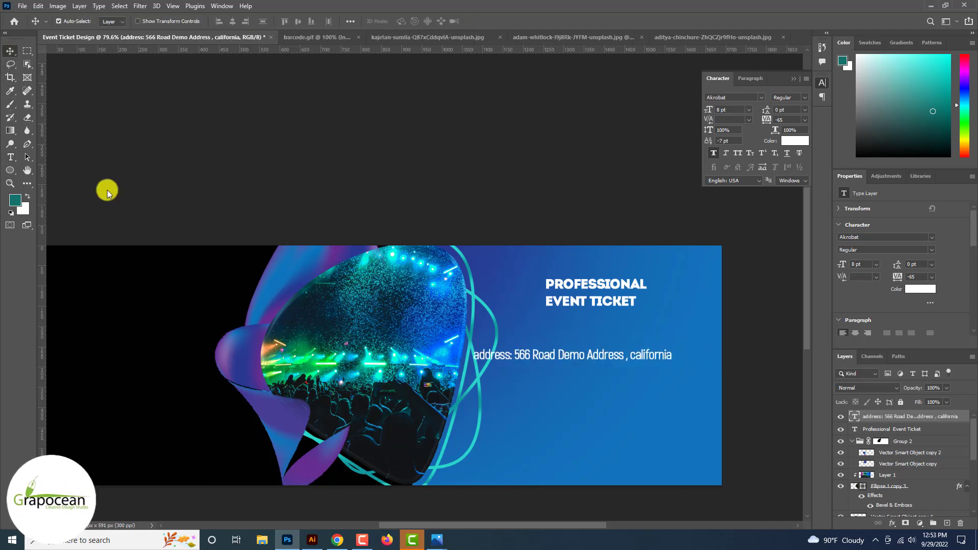
left_click(10, 157)
type("USA")
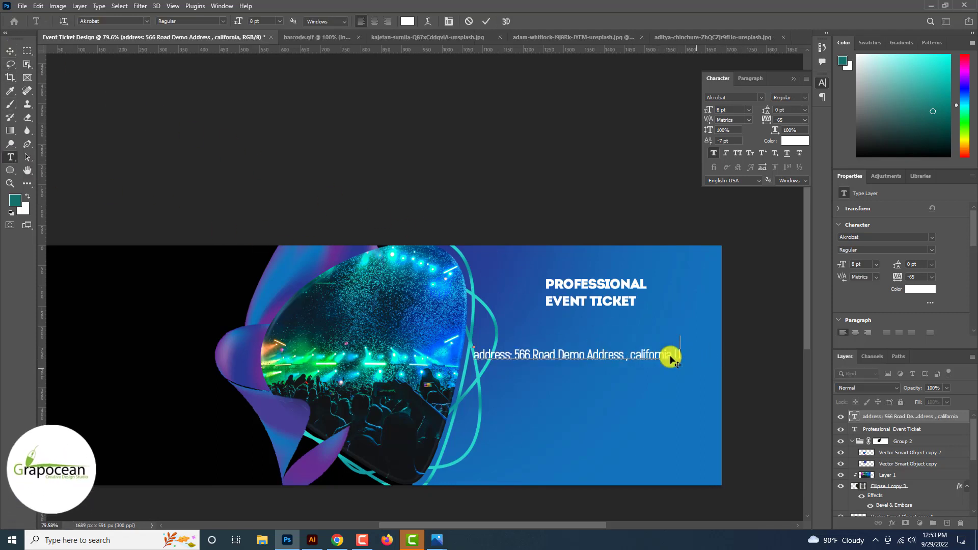
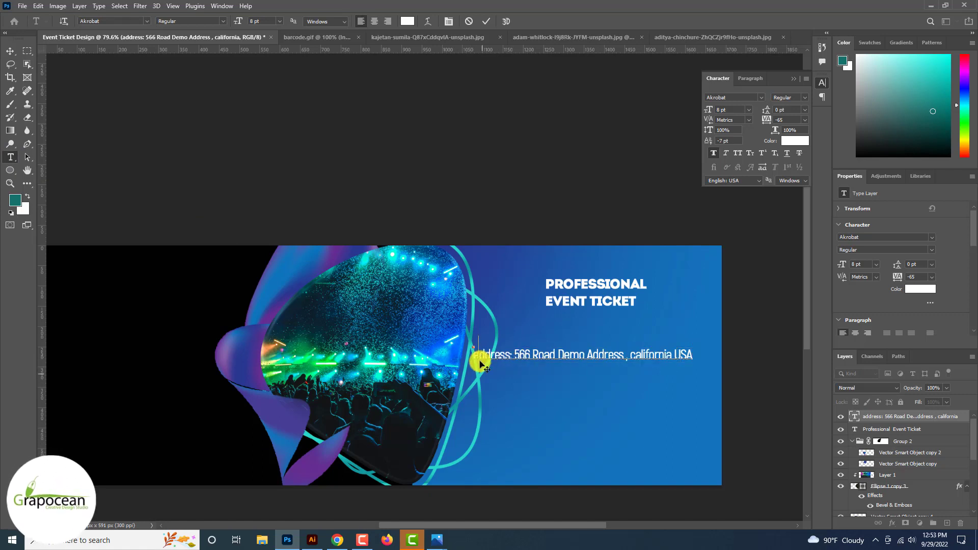
left_click(10, 51)
left_click_drag(585, 357, 606, 326)
Break the address onto a second line before the state, center it, and set tracking to 0 and leading to Auto.
left_click(12, 160)
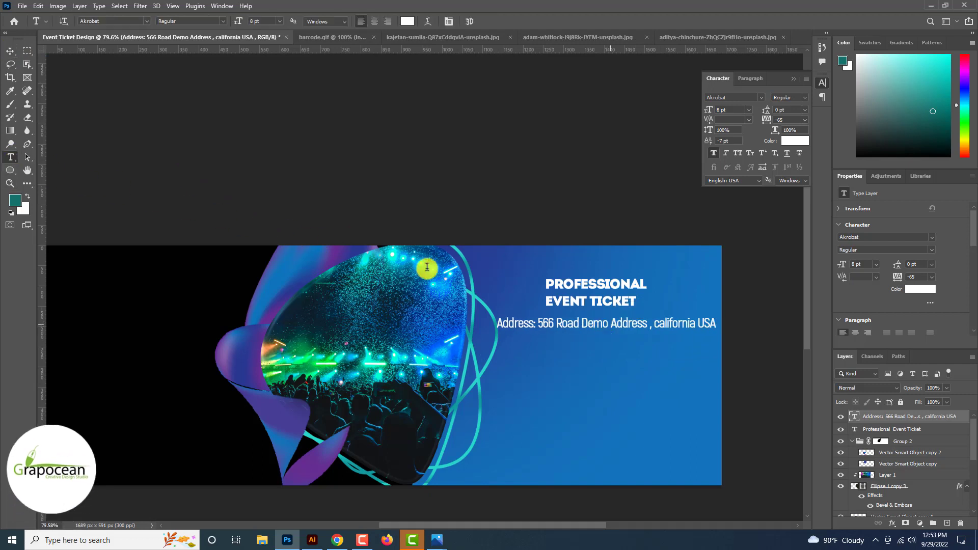
left_click(659, 329)
key("ctrl+a")
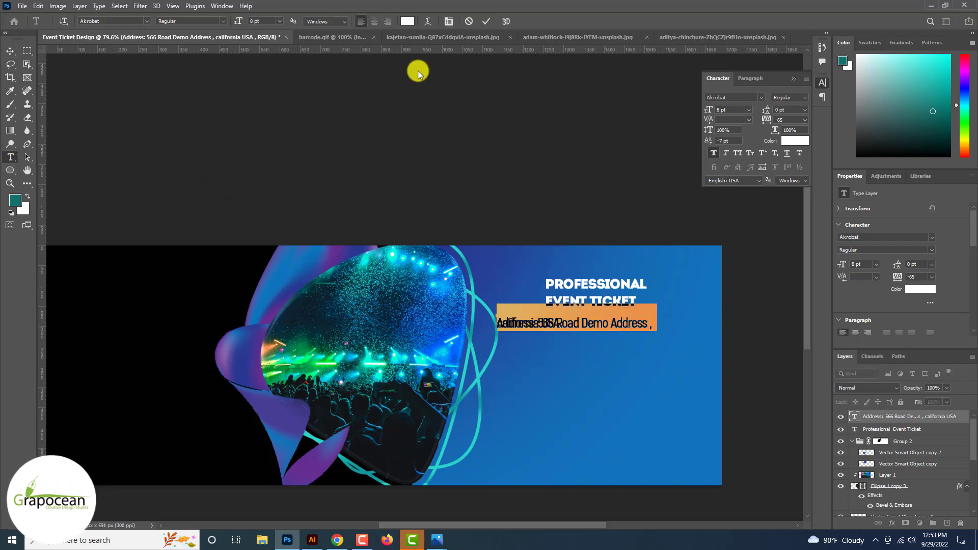
left_click(375, 21)
left_click(804, 120)
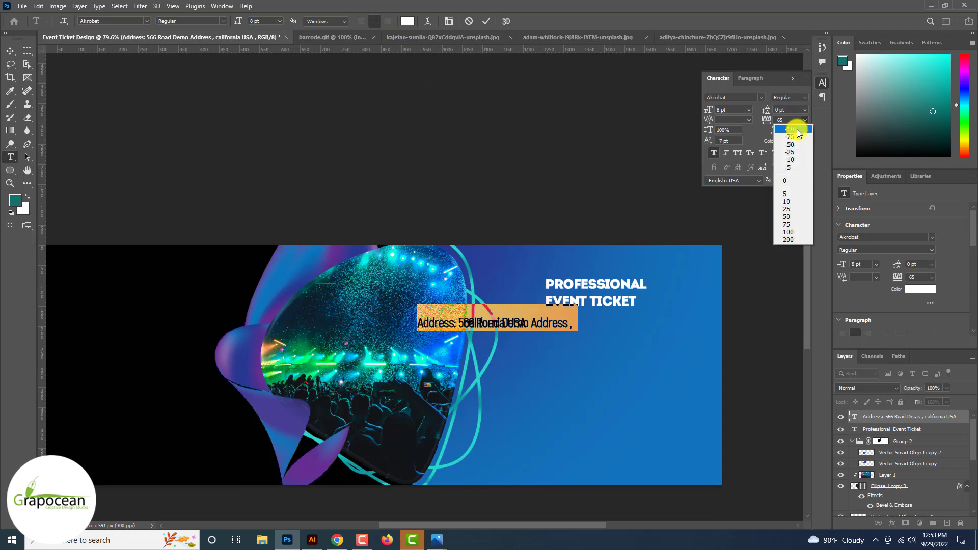
left_click(798, 181)
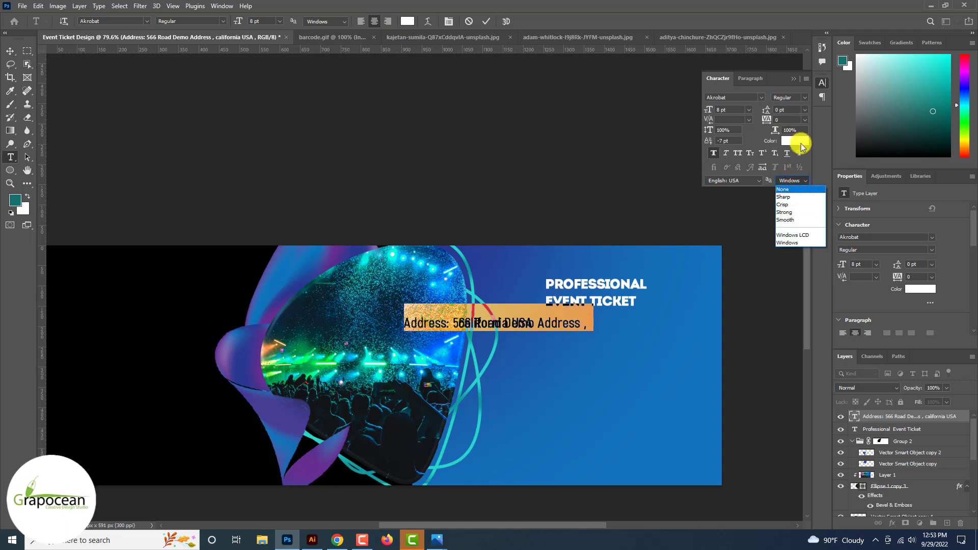
left_click(805, 110)
left_click(790, 119)
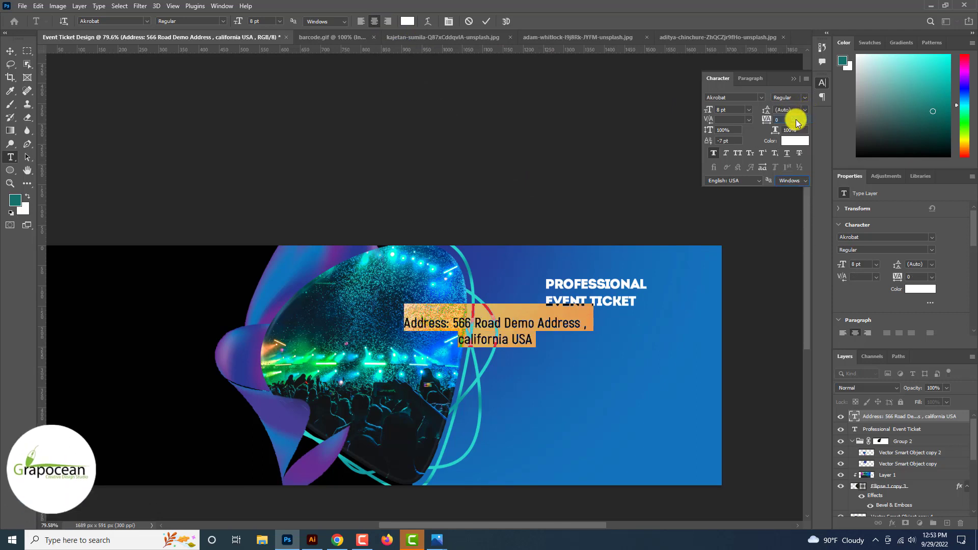
Scale the two-line address down to 62.84% and place it directly beneath the title.
left_click(10, 50)
left_click_drag(561, 329, 624, 323)
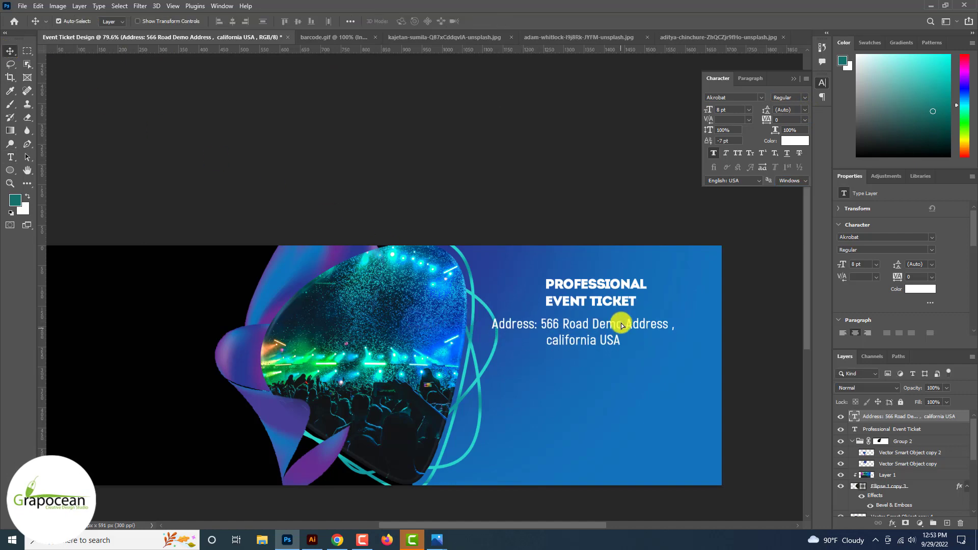
key("ctrl+t")
left_click_drag(673, 344, 643, 348)
scroll(614, 339, "up", 3)
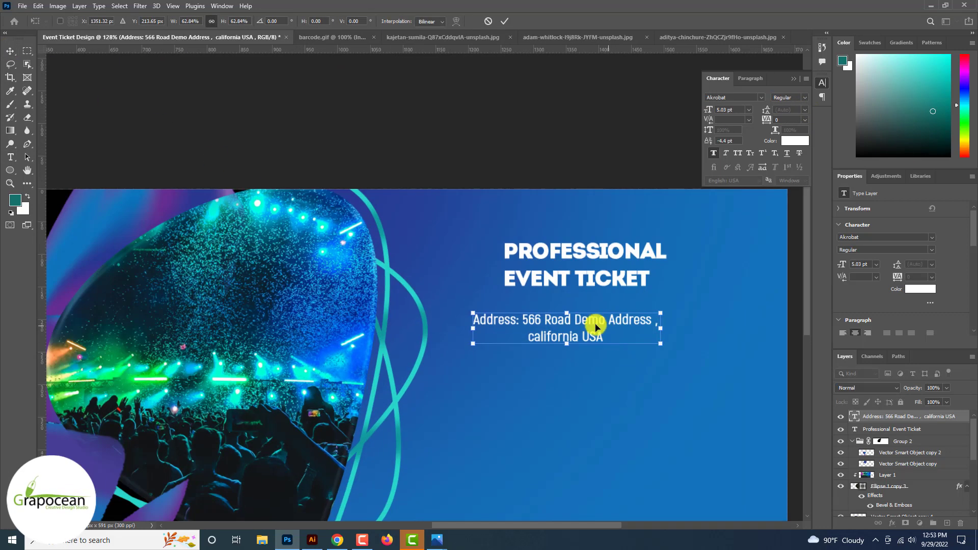
left_click_drag(592, 328, 622, 319)
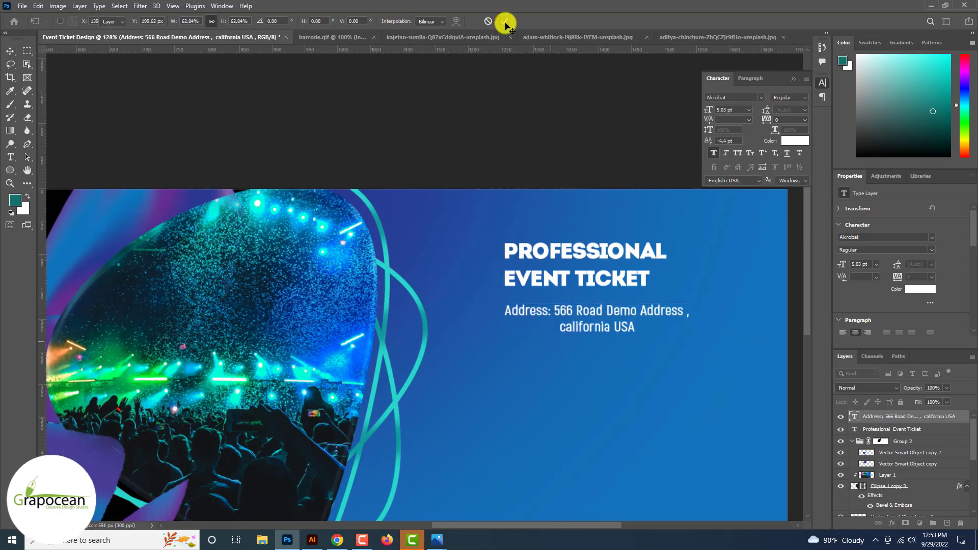
left_click(504, 21)
Enlarge the PROFESSIONAL EVENT TICKET title to 137.59% and move the address slightly lower to clear it.
key("ctrl+0")
left_click(589, 217)
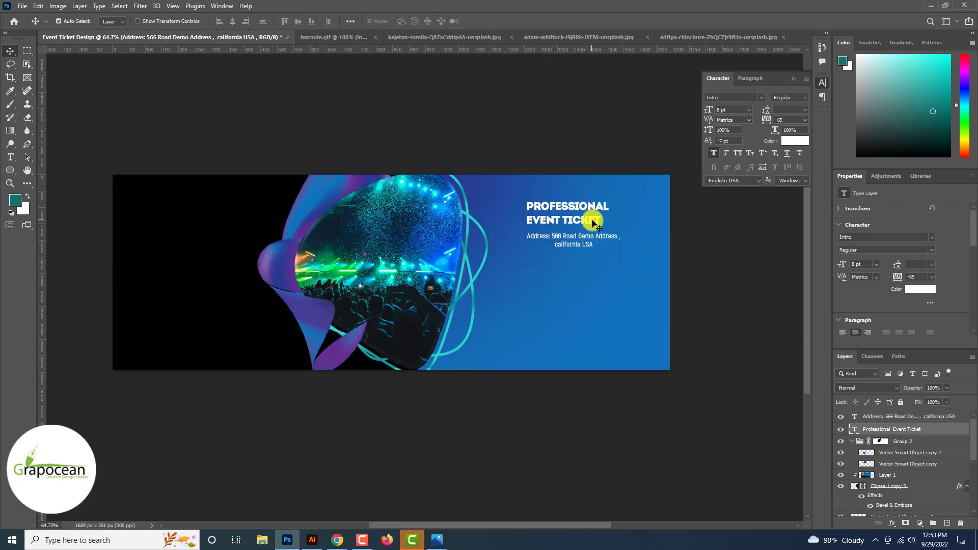
key("ctrl+t")
left_click_drag(611, 226, 627, 231)
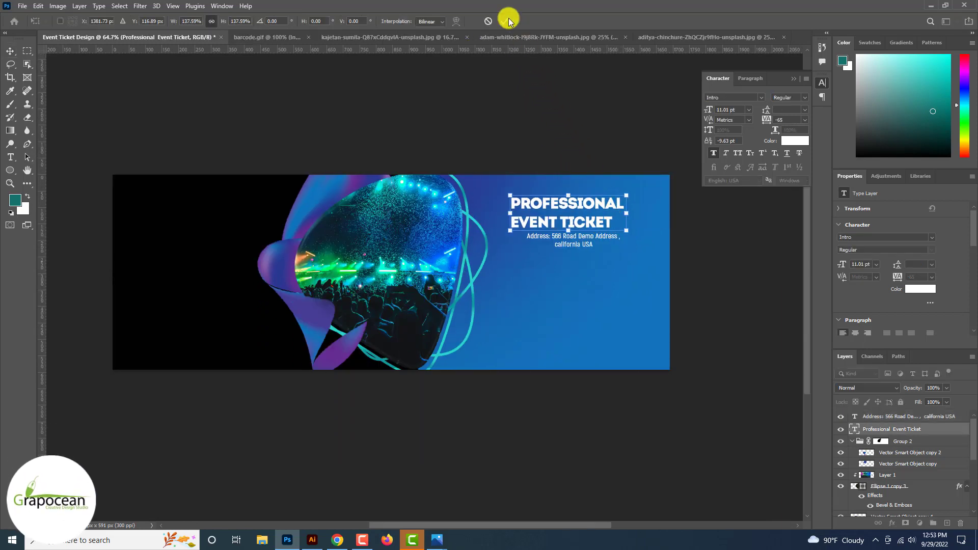
left_click(509, 21)
left_click(574, 238)
Recolor the EVENT TICKET line of the title light orange, leaving PROFESSIONAL white.
left_click(11, 157)
scroll(281, 187, "up", 2)
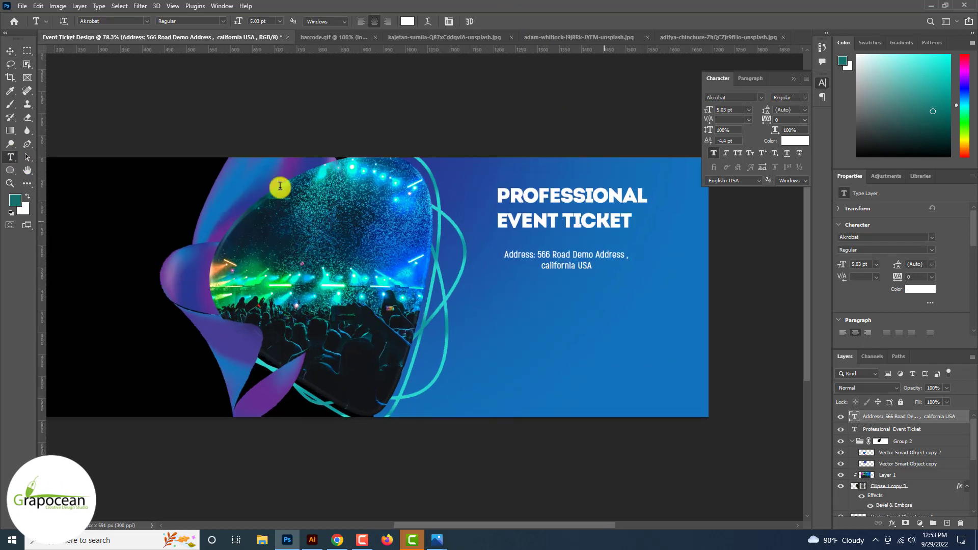
left_click(564, 221)
key("ctrl+a")
left_click(407, 21)
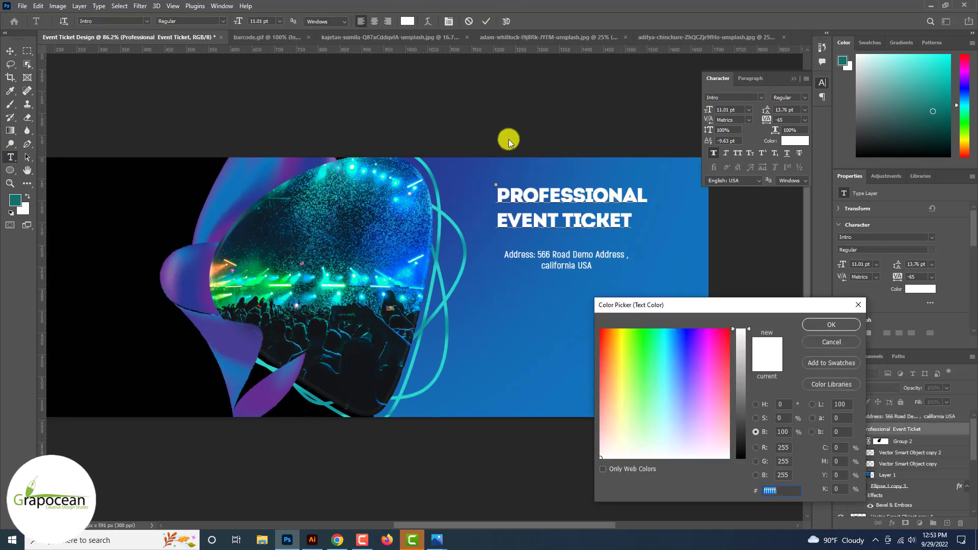
mouse_move(686, 353)
left_mouse_down()
mouse_move(604, 334)
mouse_move(590, 312)
mouse_move(585, 354)
mouse_move(604, 394)
mouse_move(620, 358)
mouse_move(609, 351)
mouse_move(610, 367)
left_mouse_up()
left_click(832, 325)
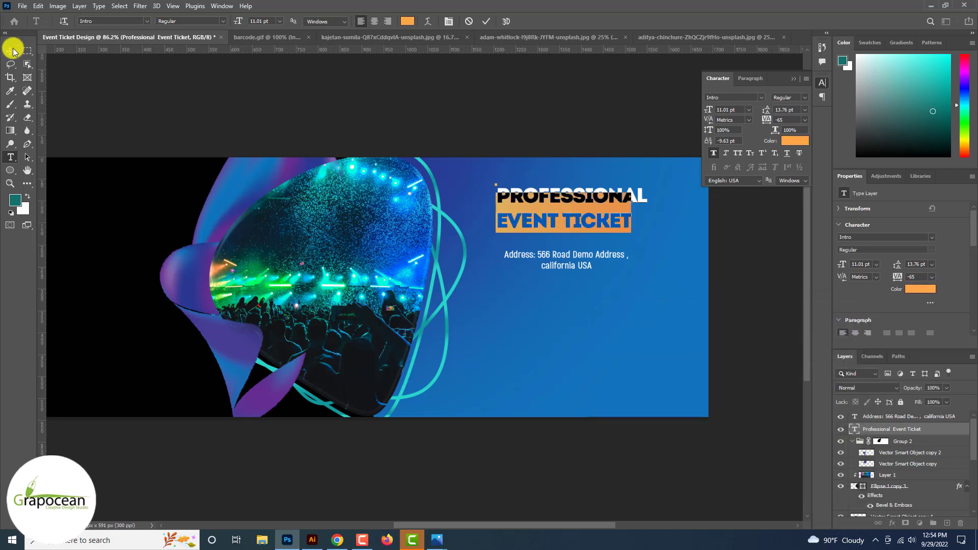
left_click(12, 50)
scroll(12, 50, "down", 5)
scroll(13, 49, "up", 7)
left_click(14, 154)
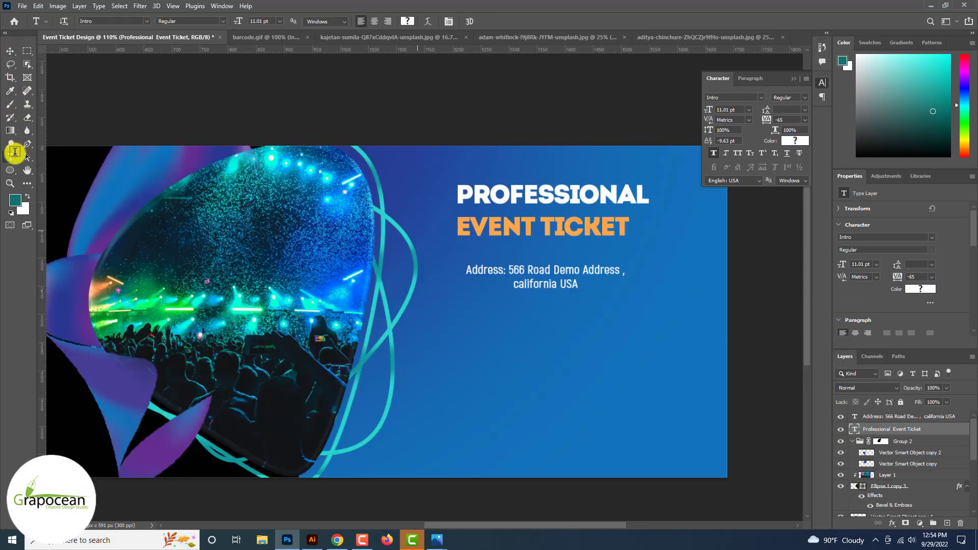
Center-align both lines of the PROFESSIONAL EVENT TICKET title and move it back over the address.
left_click_drag(626, 224, 414, 174)
left_click(373, 21)
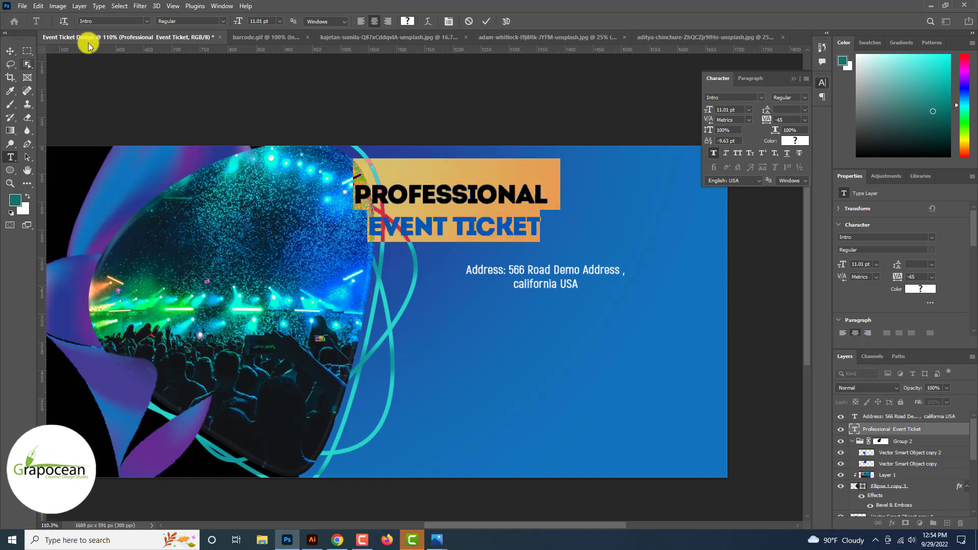
left_click(11, 51)
left_click_drag(487, 229, 592, 231)
Redo the line break before EVENT TICKET and tighten the kerning at the start of that line to -240.
key("t")
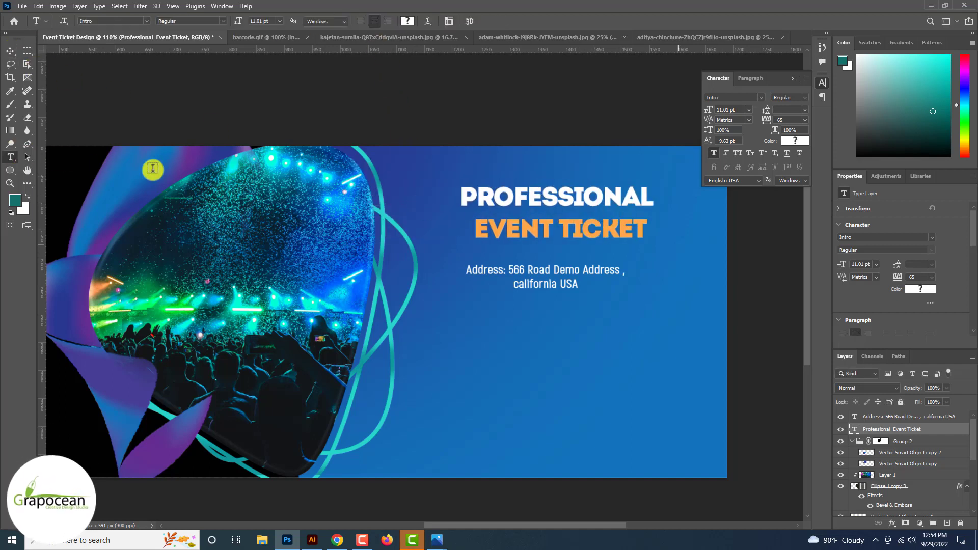
left_click(476, 227)
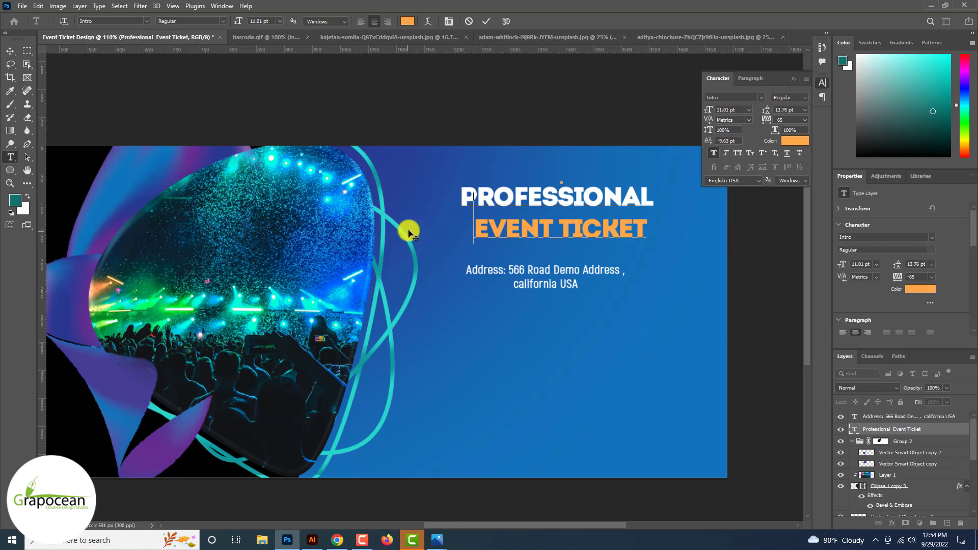
key("BackSpace")
key("Return")
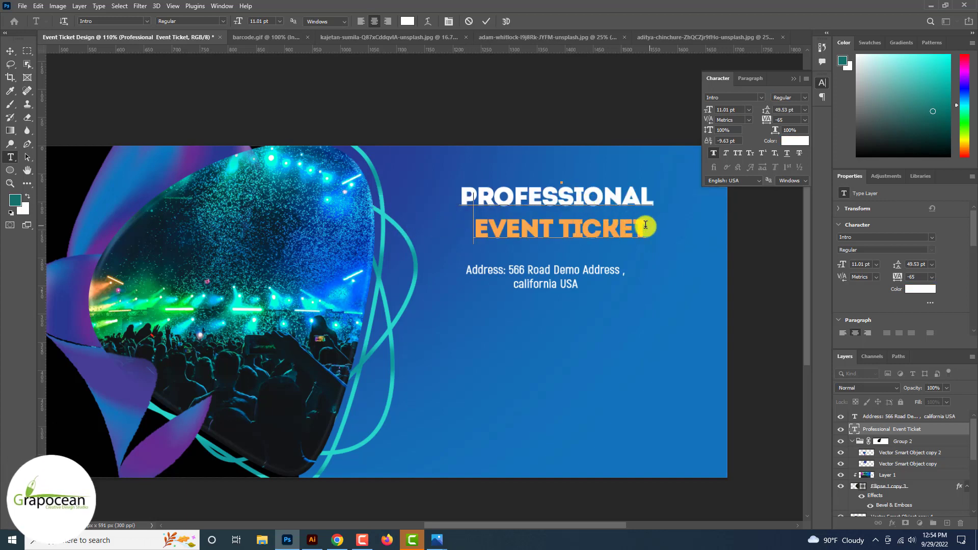
key("alt+Left")
key("alt+Left")
key("alt+Left")
key("alt+Left")
key("alt+Left")
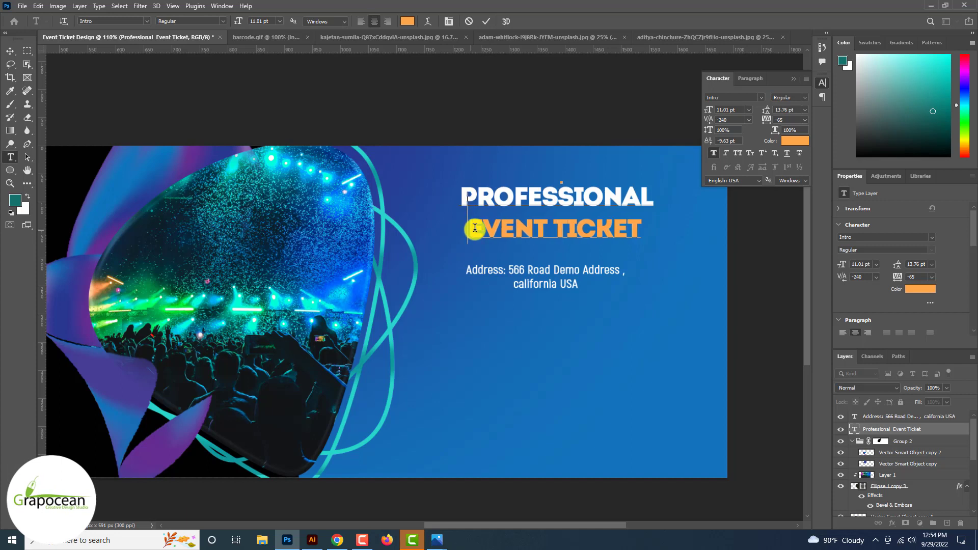
Widen the tracking of the EVENT TICKET line to -5 so it spans about the width of PROFESSIONAL.
left_click_drag(643, 229, 397, 227)
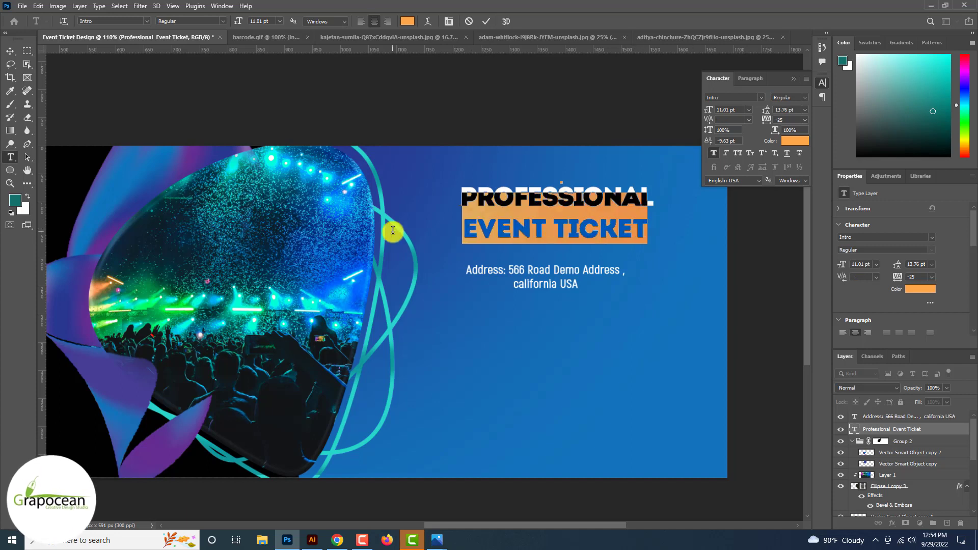
key("alt+Left")
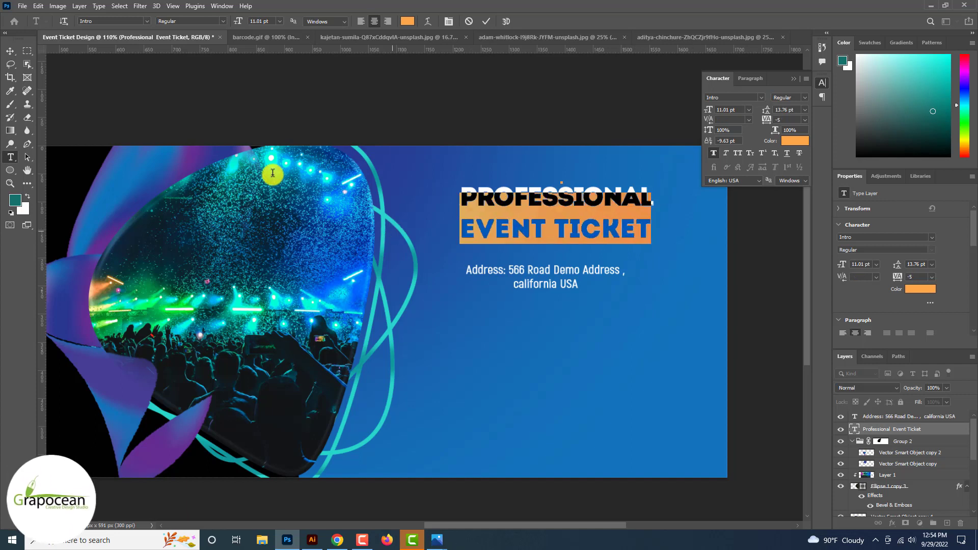
left_click(7, 51)
scroll(8, 51, "down", 4)
scroll(8, 51, "up", 5)
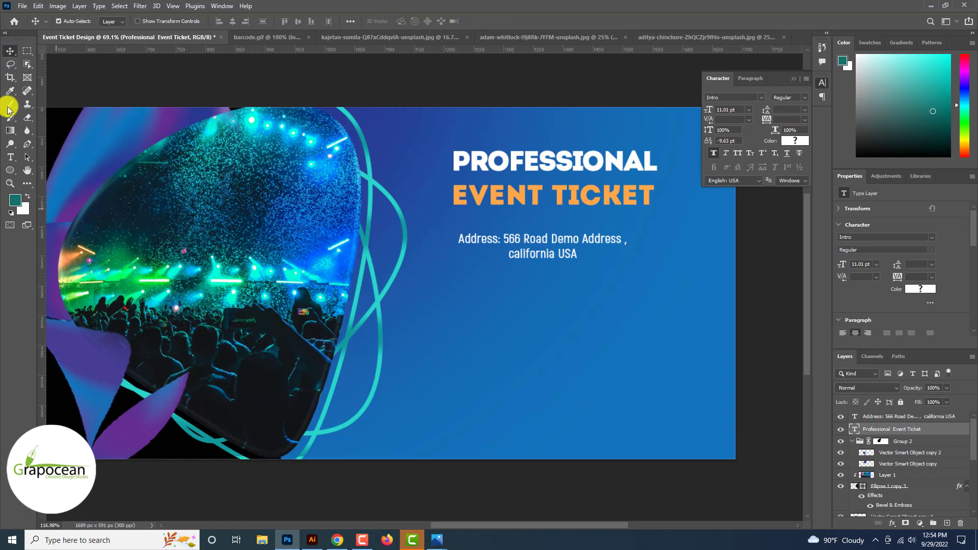
Reduce the leading of the EVENT TICKET line so it sits closer beneath PROFESSIONAL.
left_click(11, 158)
left_click_drag(655, 190, 419, 199)
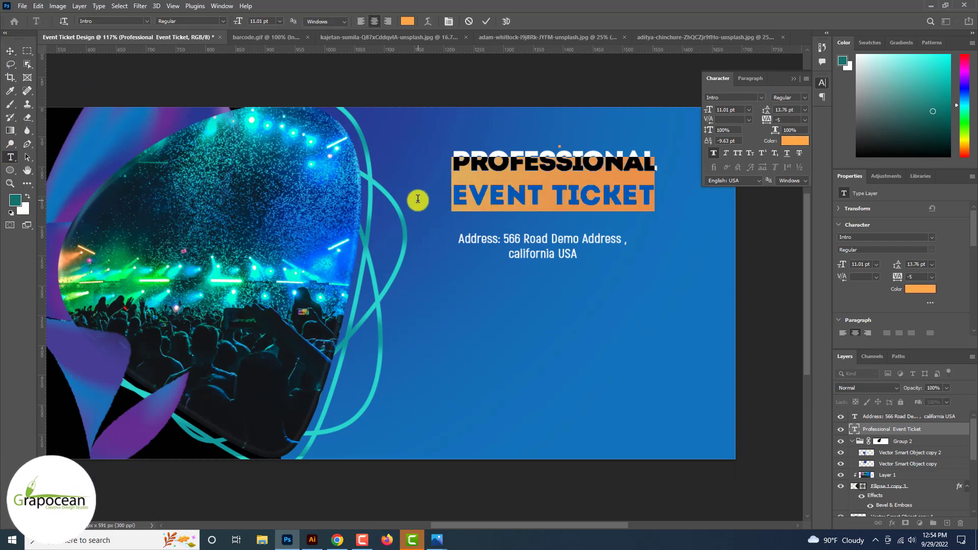
left_click(9, 50)
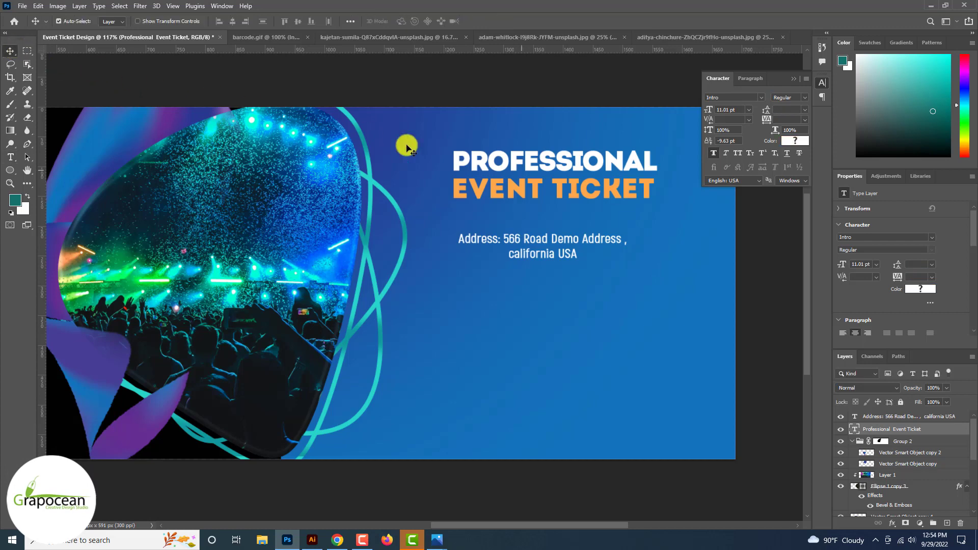
Shift the title slightly left and move the address up closer beneath it.
left_click_drag(570, 188, 557, 188)
scroll(554, 188, "down", 4)
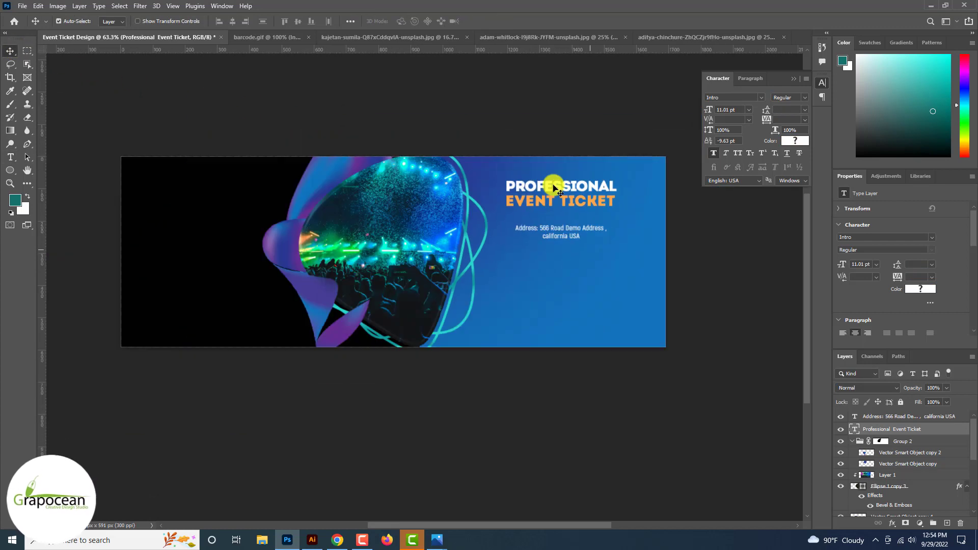
scroll(554, 188, "up", 2)
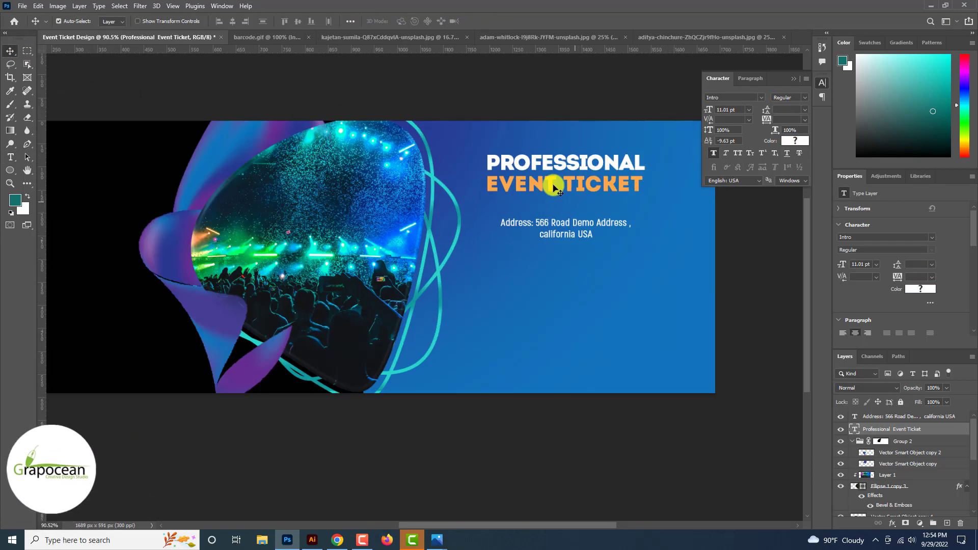
left_click_drag(583, 229, 568, 219)
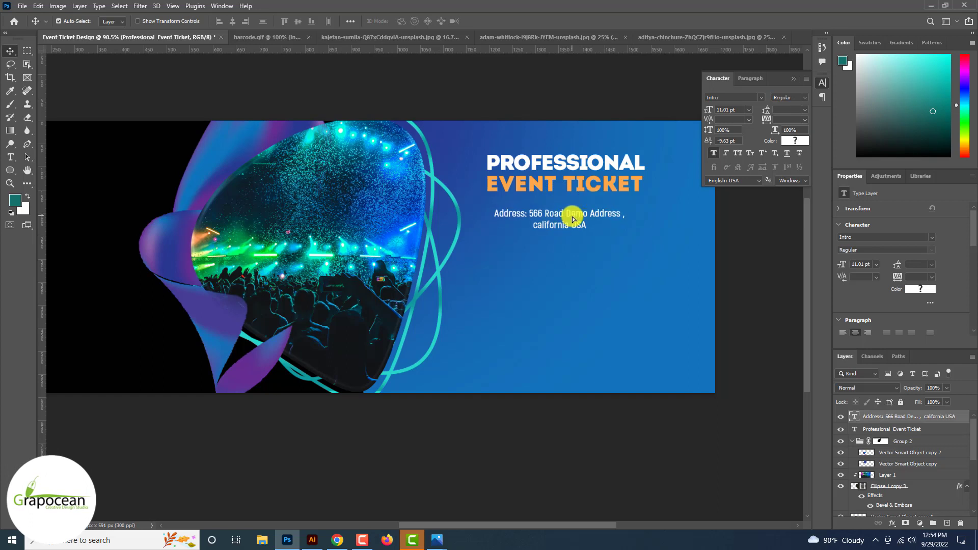
Draw an unfilled rectangle of about 331 by 64 px around the two-line address.
right_click(10, 171)
left_click(50, 173)
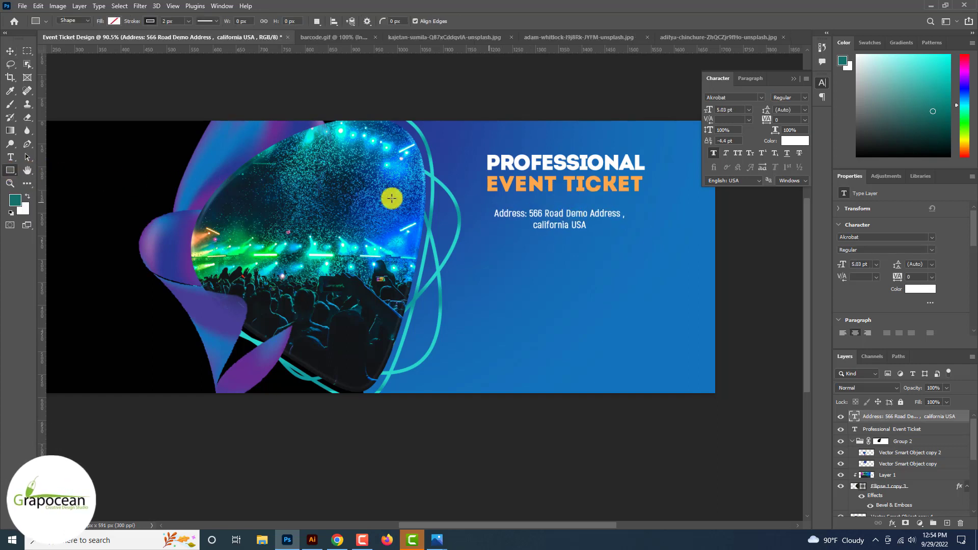
left_click_drag(632, 234, 641, 233)
Style the rectangle around the address with a dashed stroke in the title's light orange.
left_click(208, 21)
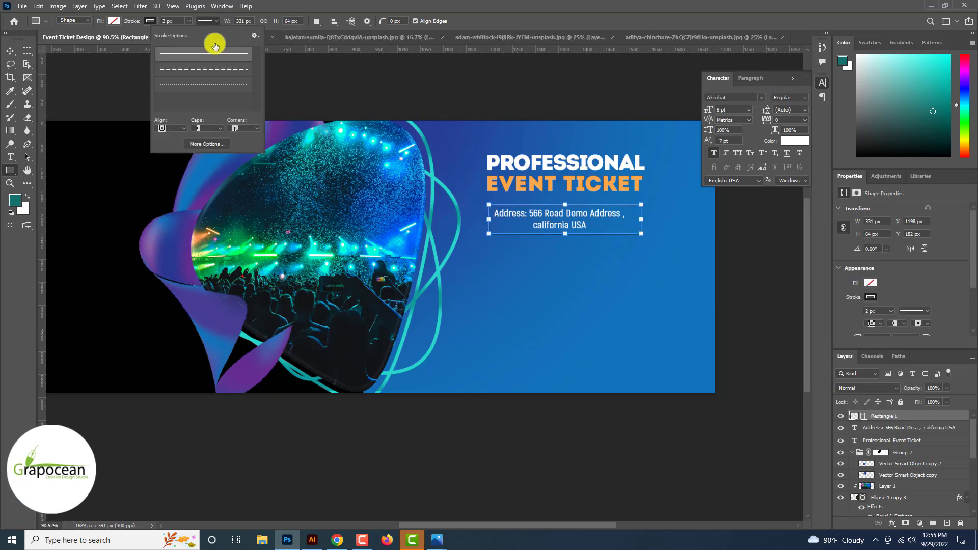
left_click(210, 69)
left_click(151, 21)
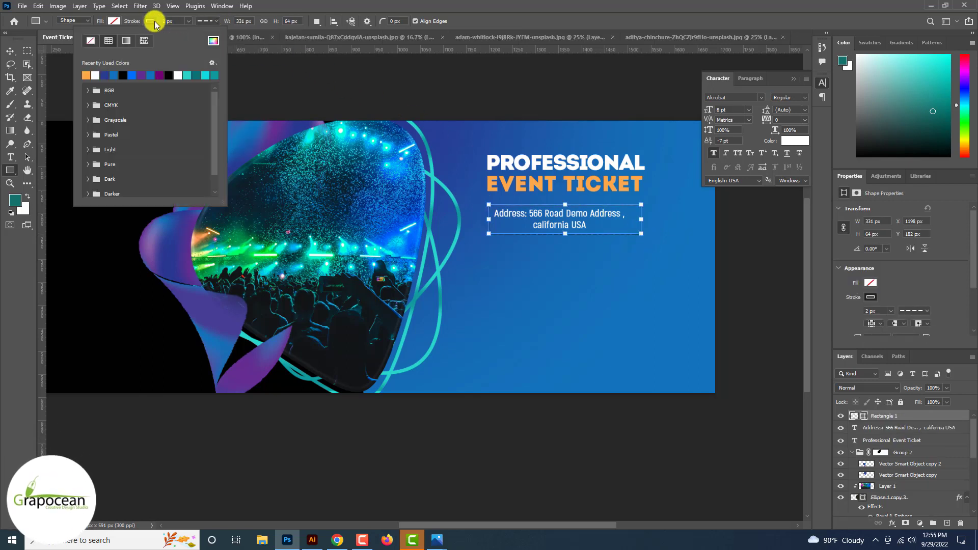
left_click(86, 76)
Center the address text horizontally inside the dashed orange frame.
left_click(10, 51)
scroll(579, 229, "up", 2)
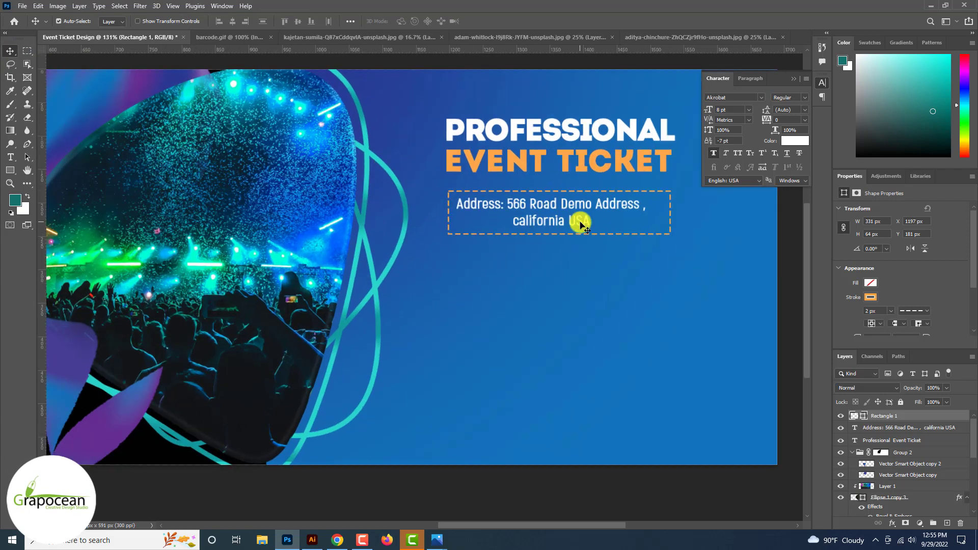
left_click_drag(580, 225, 587, 225)
scroll(572, 246, "down", 3)
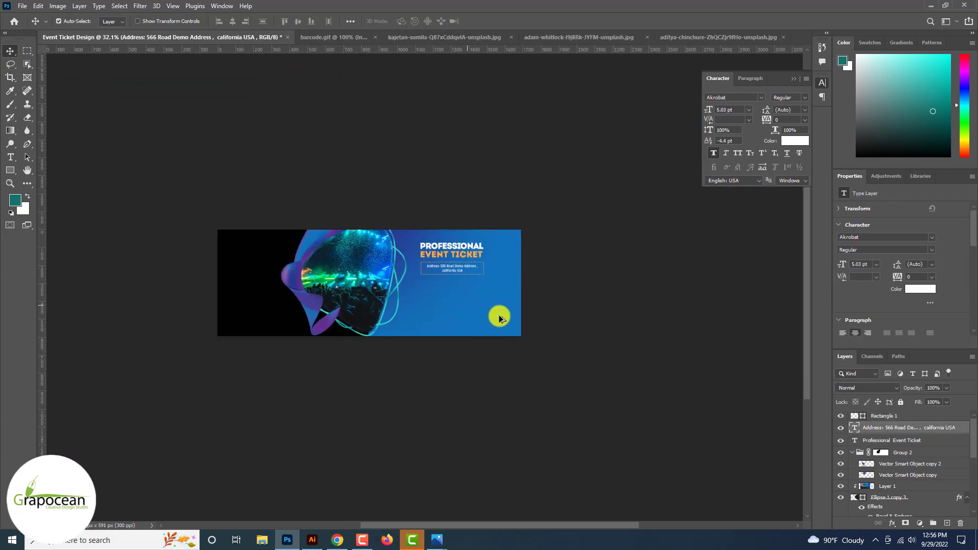
Add the text Party Lover Club on the blue area below the address frame.
scroll(201, 216, "up", 1)
left_click(14, 160)
left_click(393, 298)
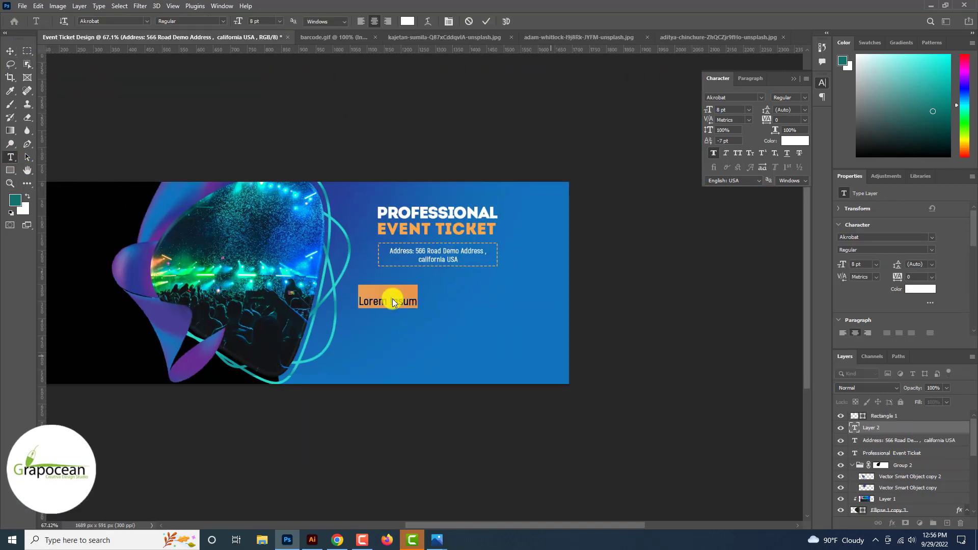
type("Party Love")
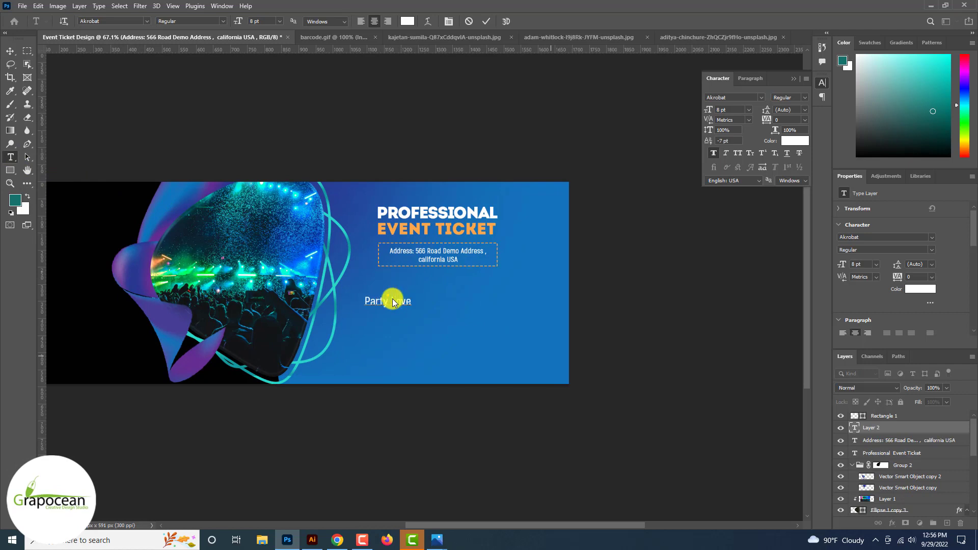
type("r Club")
left_click(408, 21)
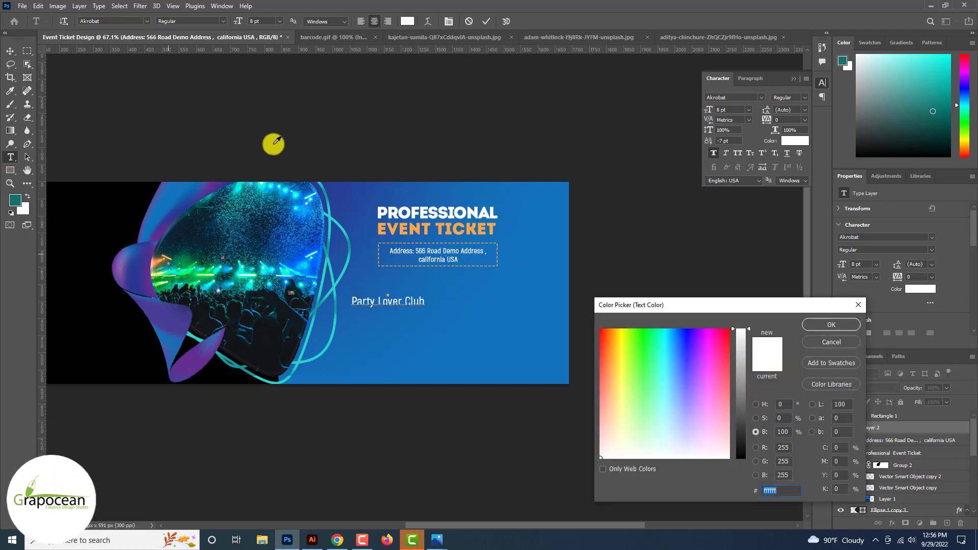
left_click(134, 271)
left_click(738, 340)
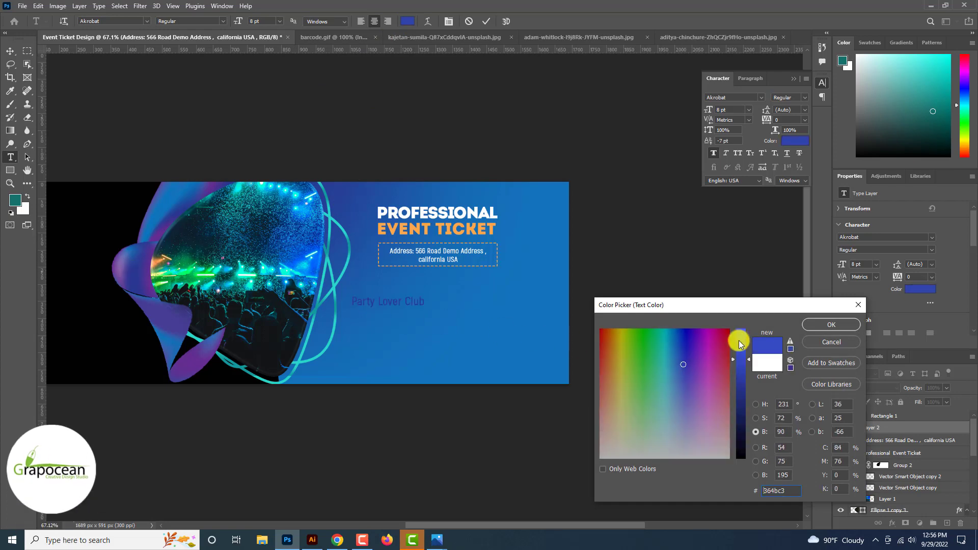
left_click_drag(708, 330, 708, 320)
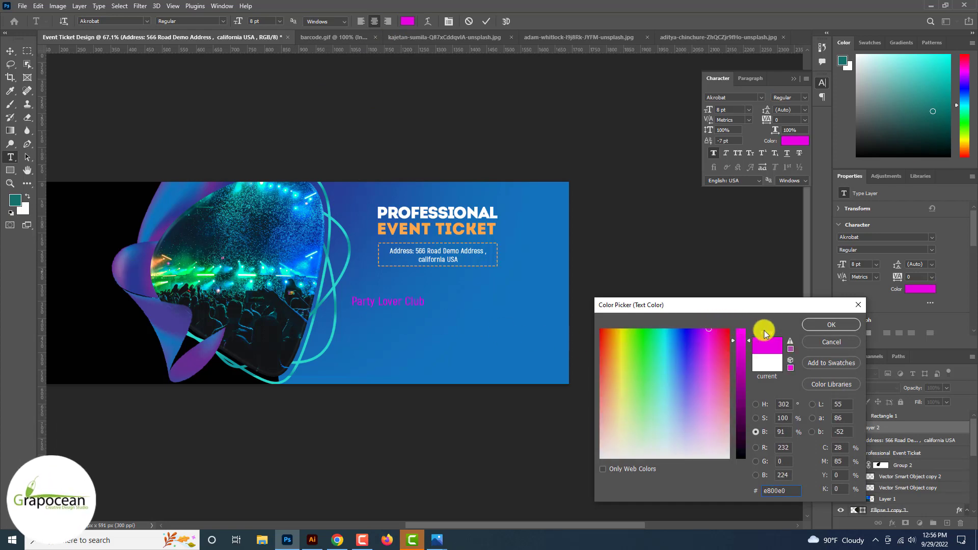
left_click(832, 342)
Open the layer style settings of the Party Lover Club text and enable a Gradient Overlay.
left_click(910, 428)
right_click(919, 428)
left_click(828, 65)
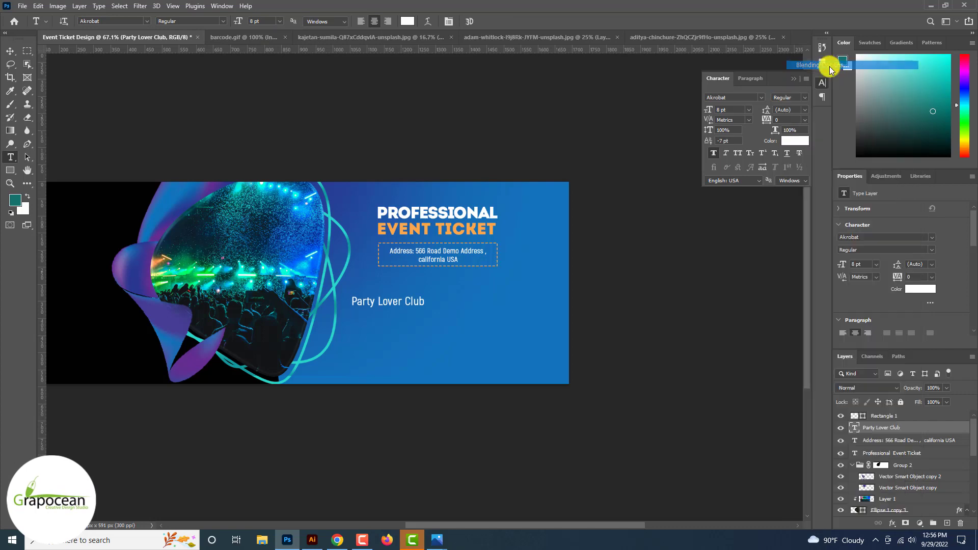
left_click(625, 359)
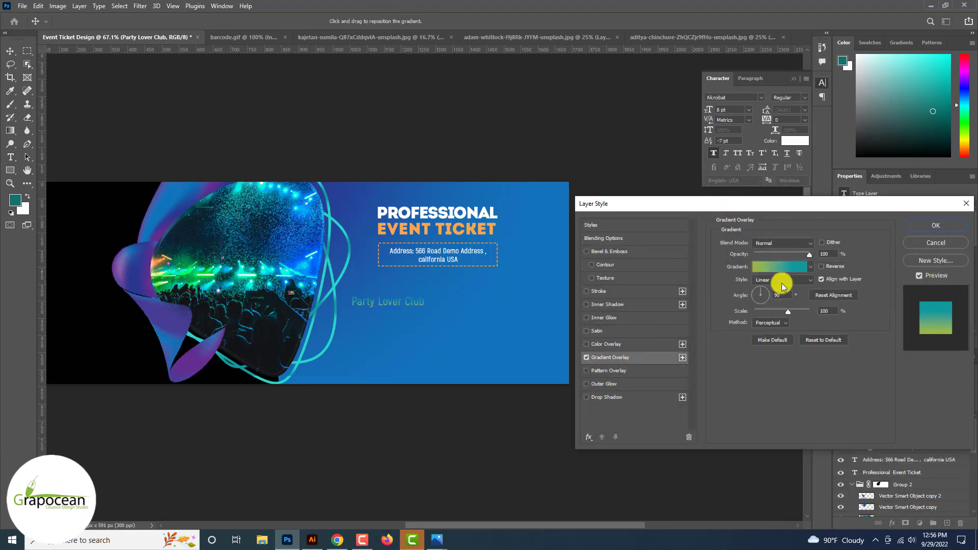
Set the overlay gradient's start stop to the ticket's dark blue and its 70% stop to a bright blue.
left_click(797, 266)
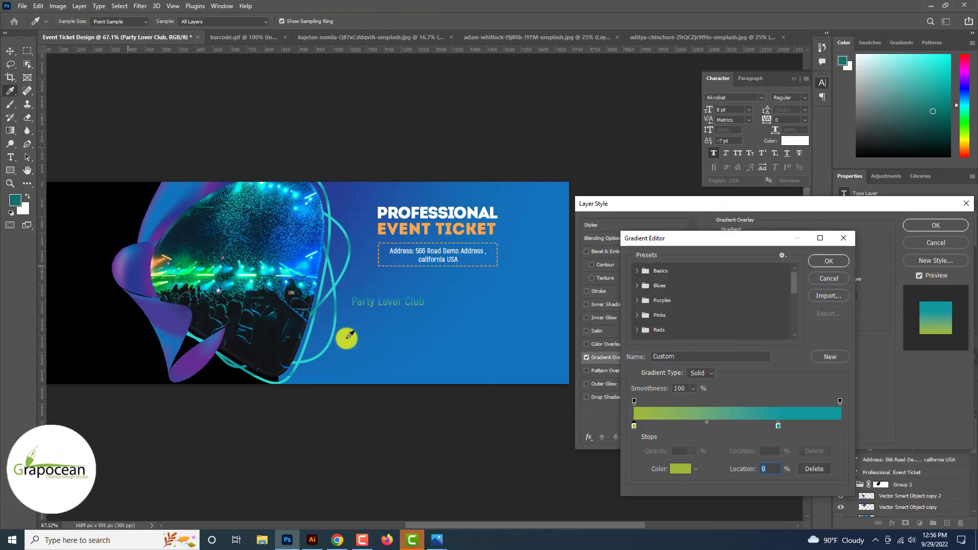
left_click(443, 350)
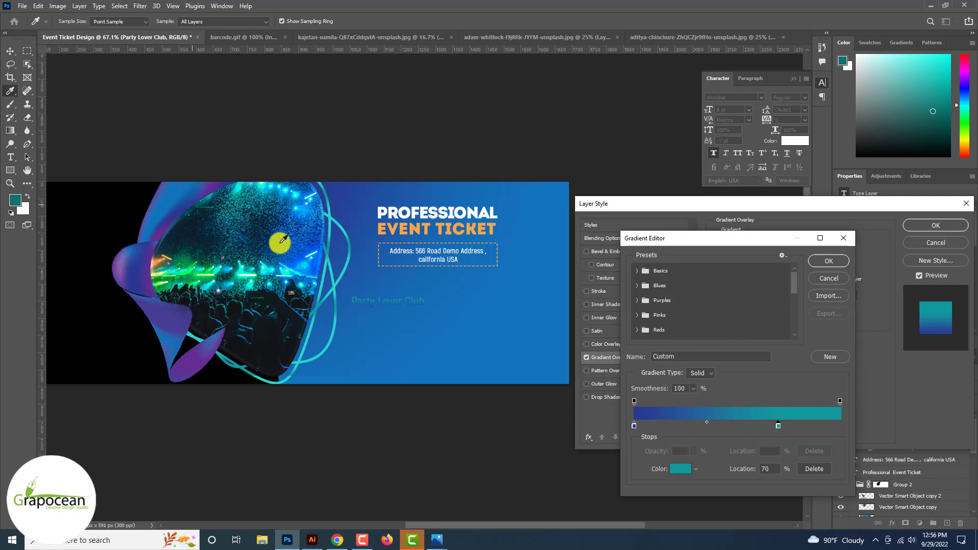
double_click(257, 224)
left_click_drag(743, 344, 743, 329)
left_click(829, 325)
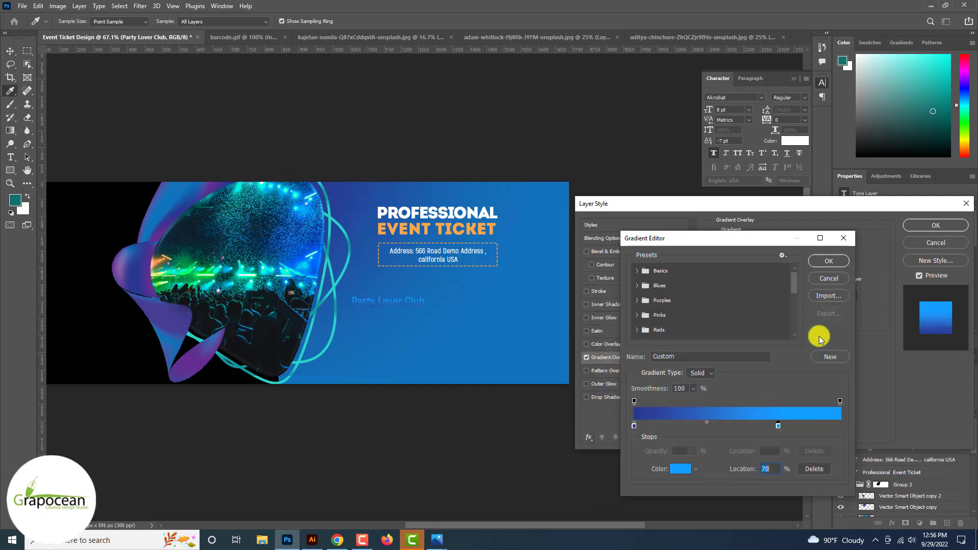
Try purple 630091 as the gradient's start color.
double_click(635, 425)
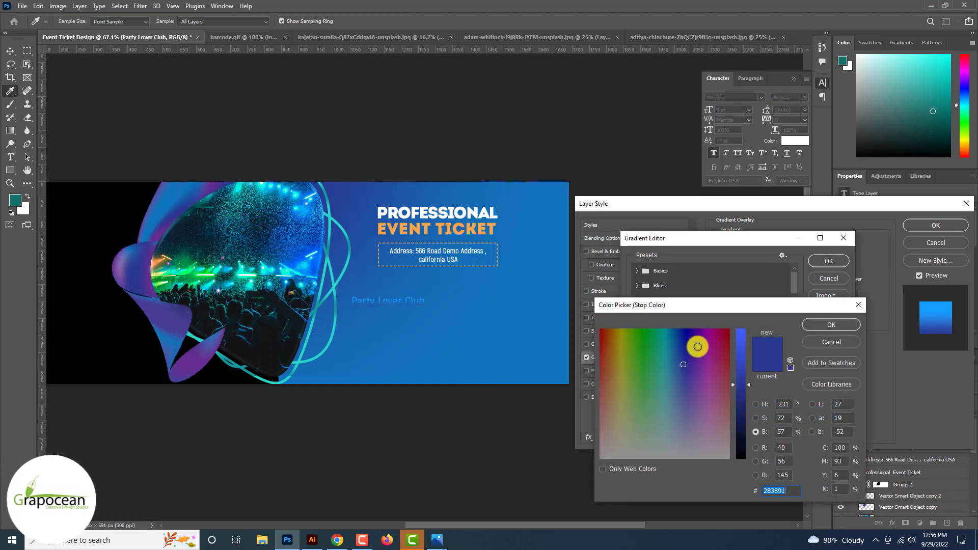
left_click(702, 331)
left_click(834, 323)
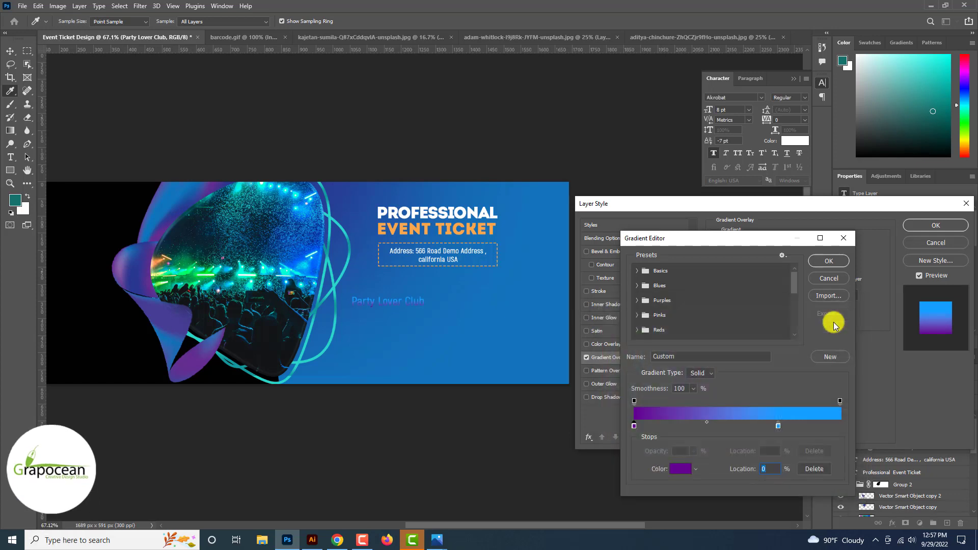
Adjust the gradient's blue stops, leaving a single bright blue stop at 64%.
left_click_drag(778, 426, 819, 425)
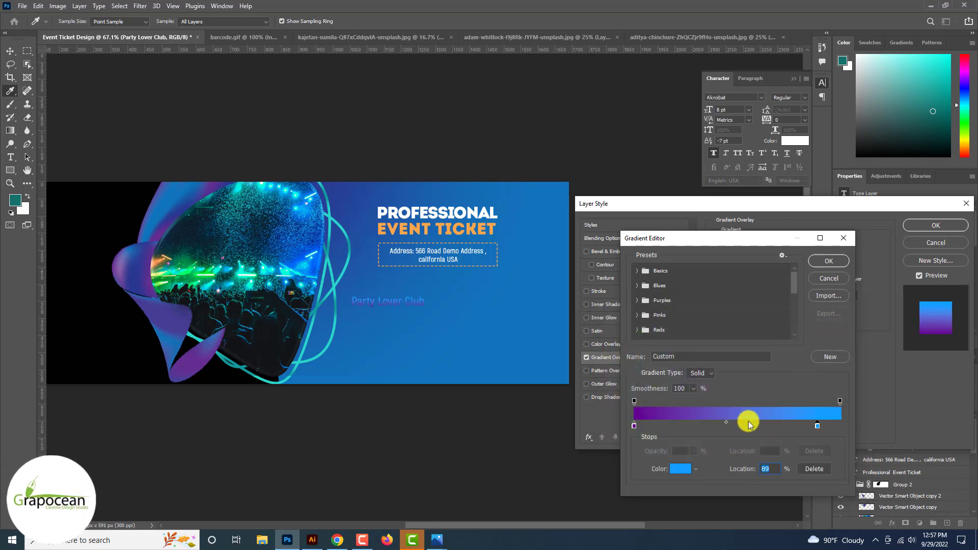
left_click(734, 426)
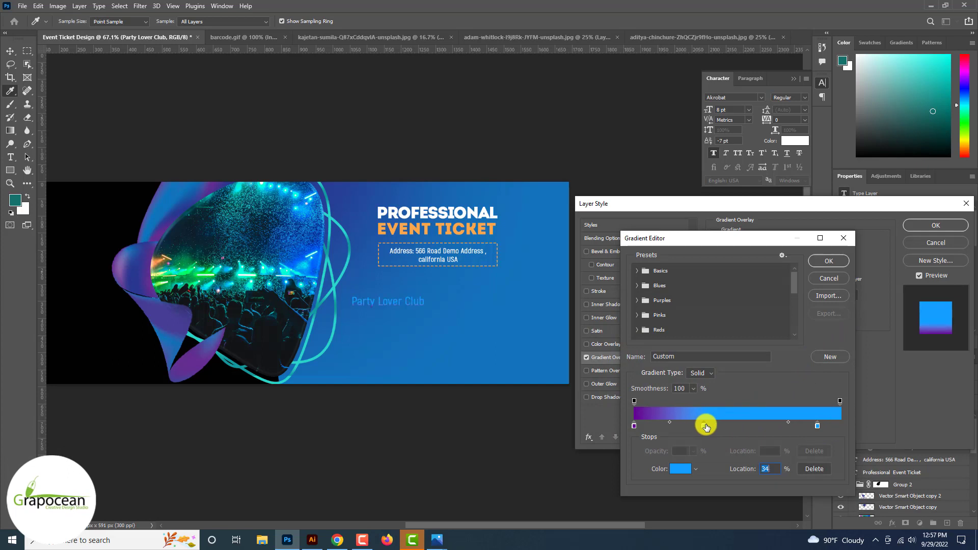
left_click_drag(704, 426, 766, 426)
key("ctrl+z")
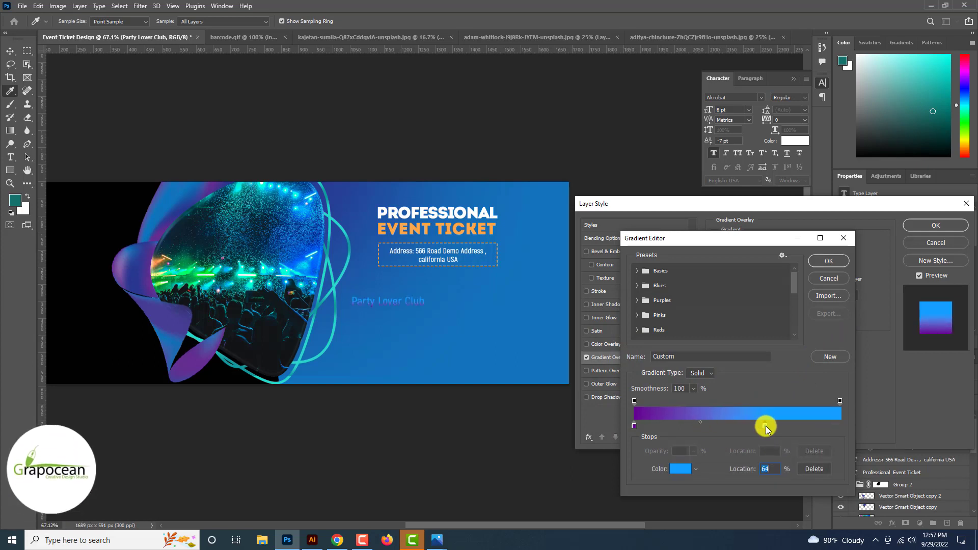
Recolor the gradient's start stop with the teal sampled from the ticket's curved outline and accept the gradient.
double_click(635, 426)
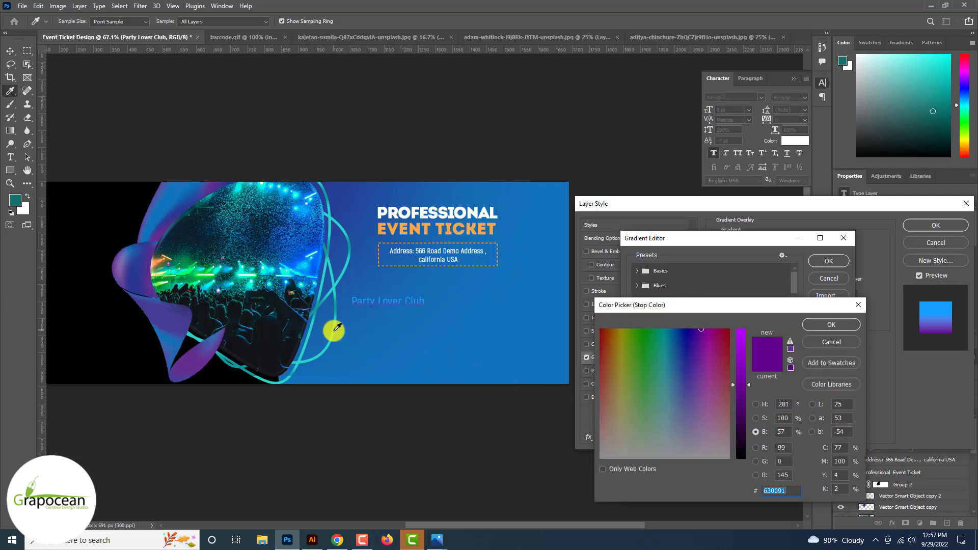
left_click(334, 328)
left_click(819, 321)
left_click(838, 262)
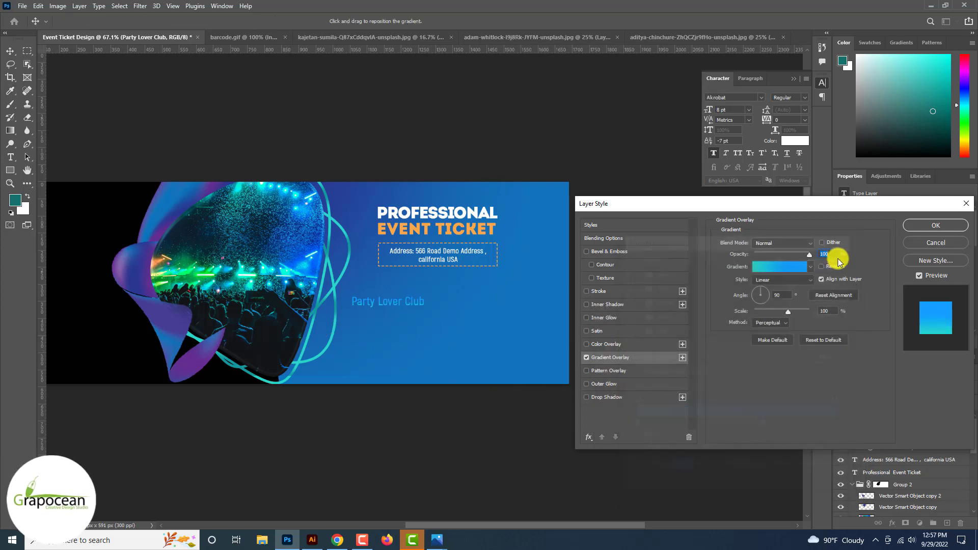
Accept the gradient overlay and enlarge the Party Lover Club text to match the width of the address frame, directly below it.
left_click(942, 230)
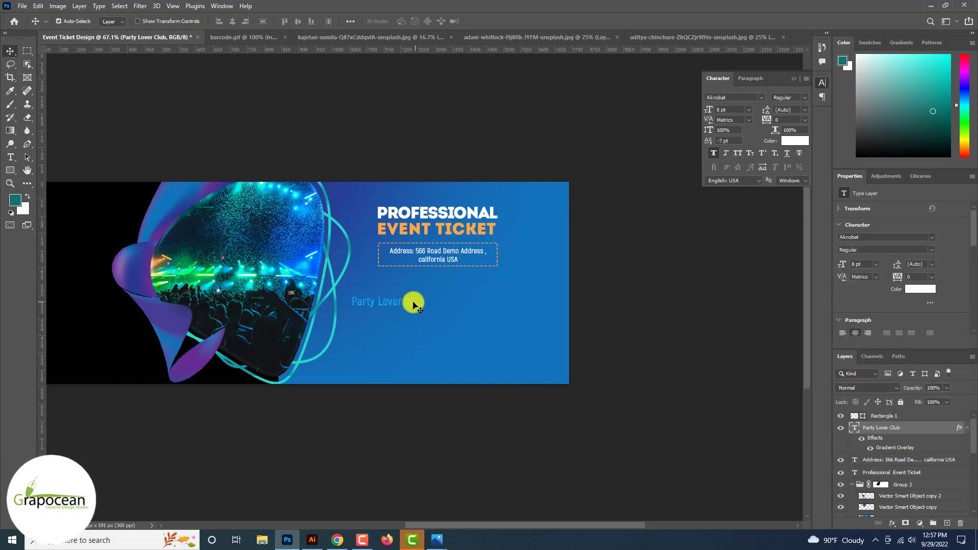
key("ctrl+t")
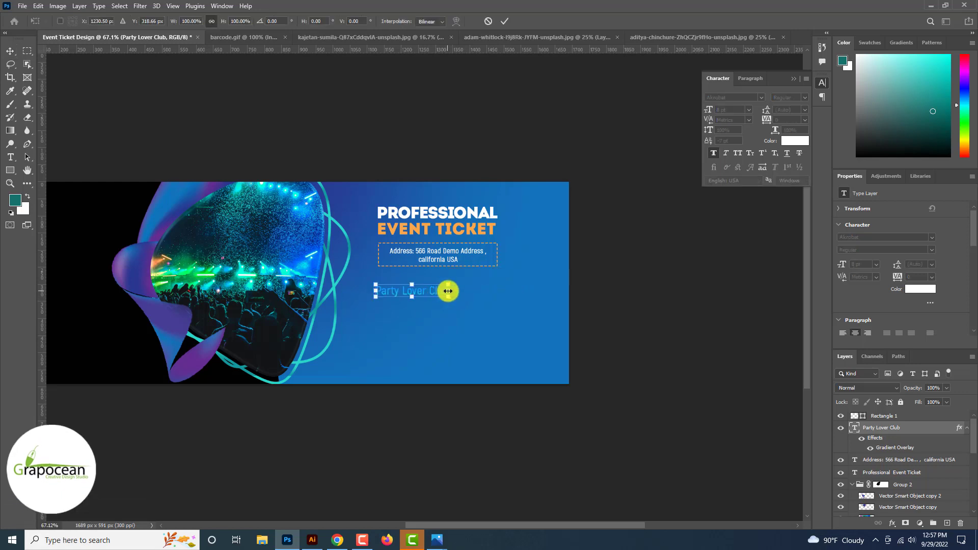
mouse_move(449, 290)
left_mouse_down()
mouse_move(500, 291)
mouse_move(446, 286)
left_mouse_up()
Break the club text into two lines after "Party" and enlarge it to 28 pt.
left_click(10, 157)
scroll(417, 286, "up", 2)
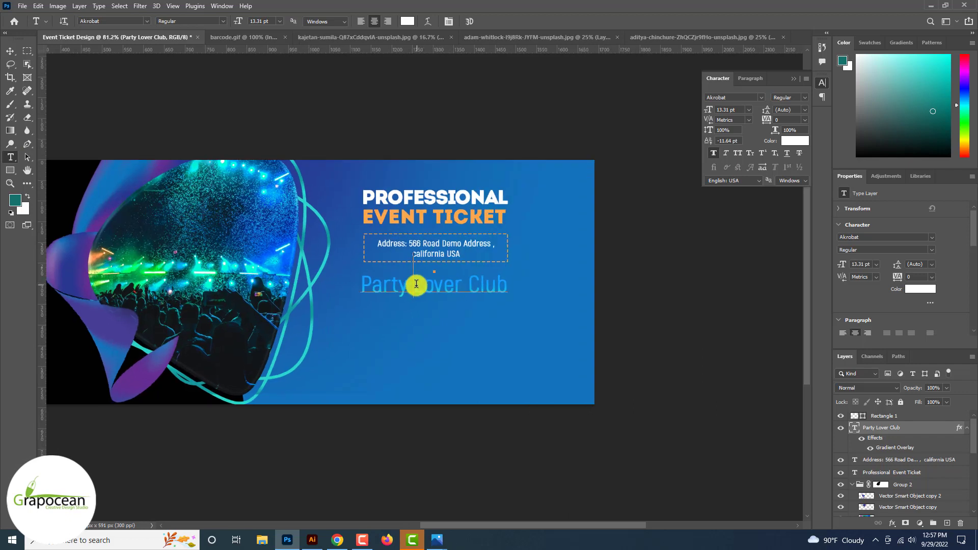
key("Return")
left_click_drag(481, 311, 374, 271)
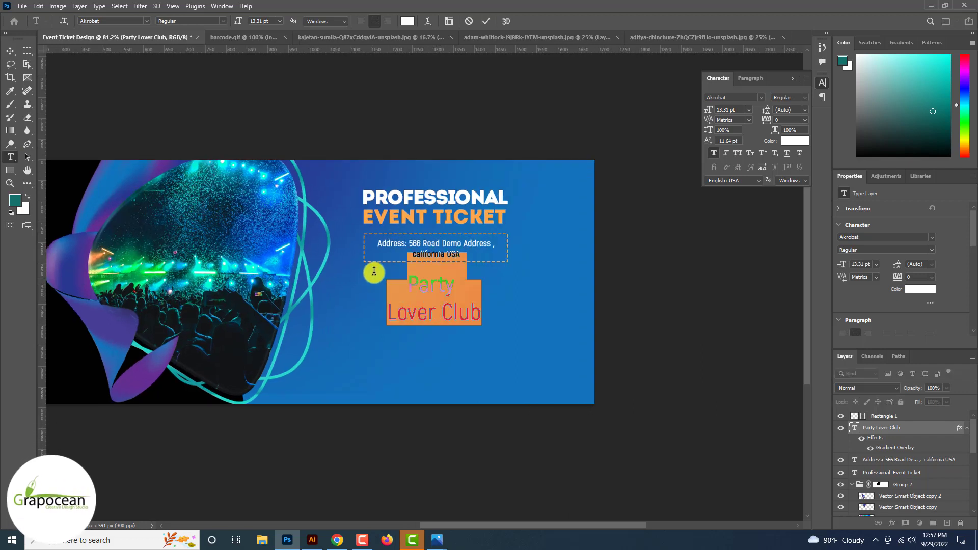
left_click_drag(239, 21, 247, 22)
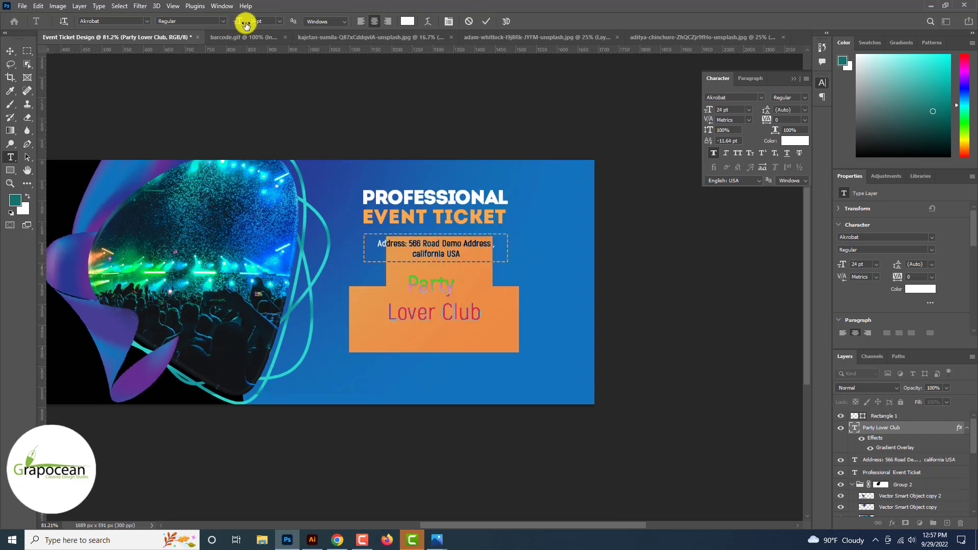
left_click(9, 50)
Change the font of the whole Party Lover Club text to Bebas.
left_click(14, 157)
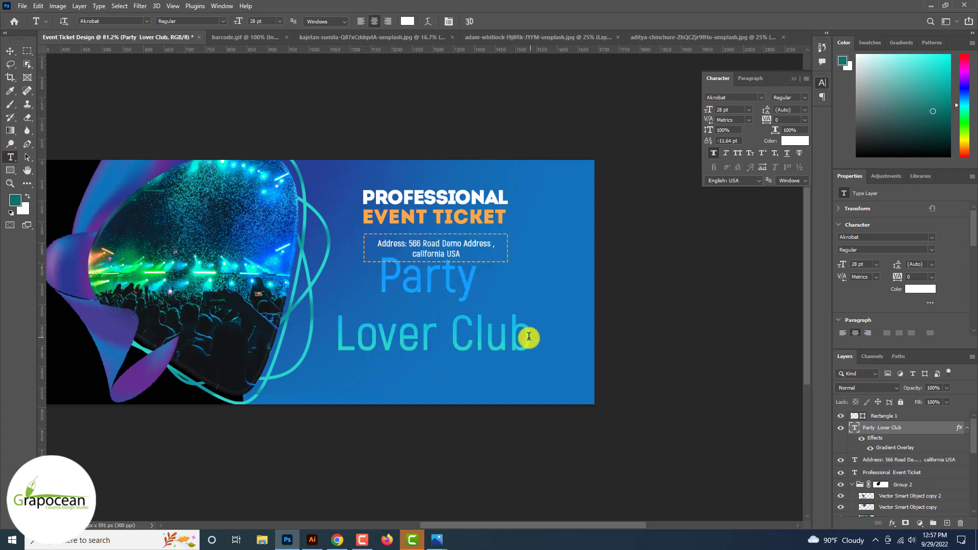
left_click_drag(529, 336, 271, 182)
left_click(146, 21)
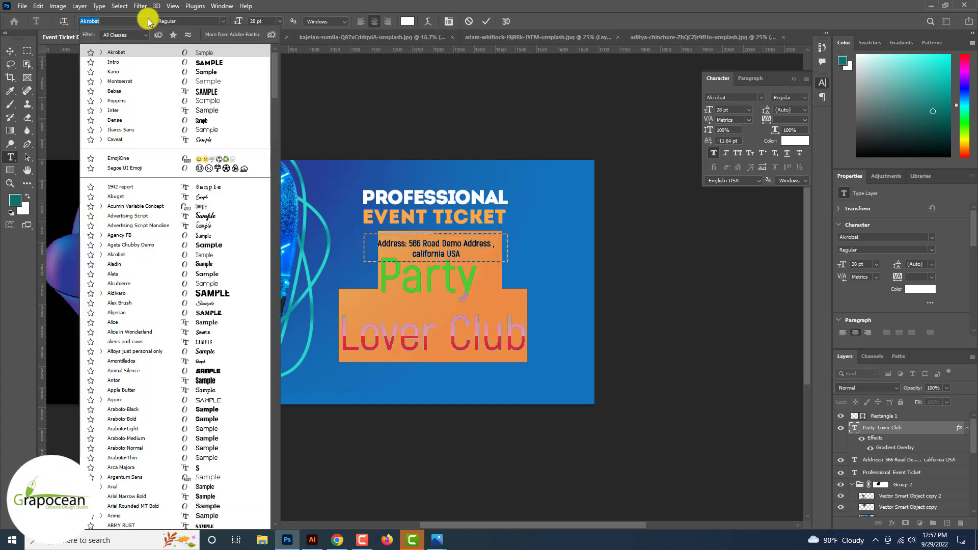
key("Down")
key("Down")
key("Down")
key("Down")
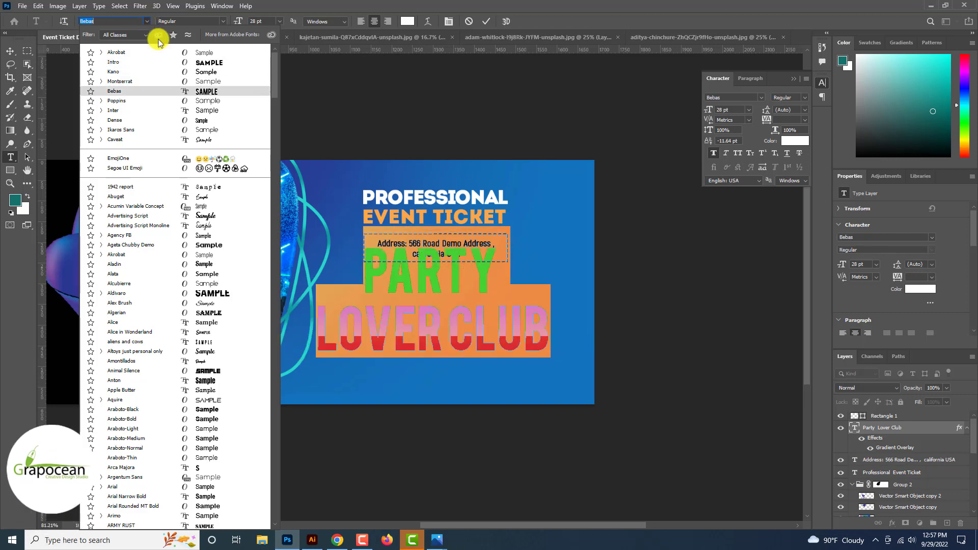
left_click(186, 95)
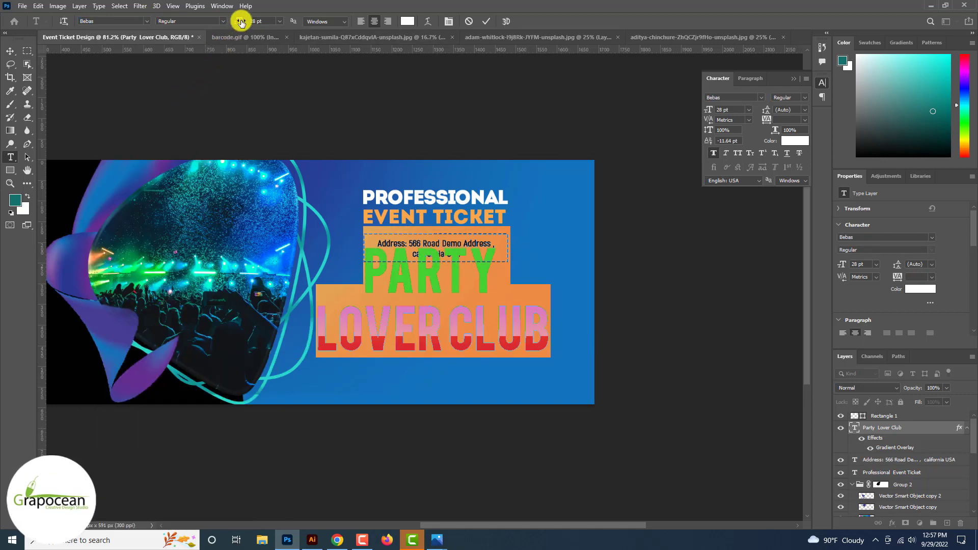
Set the Party Lover Club text to 15 pt and reposition it centered beneath the address frame.
left_click_drag(241, 22, 234, 22)
left_click(10, 51)
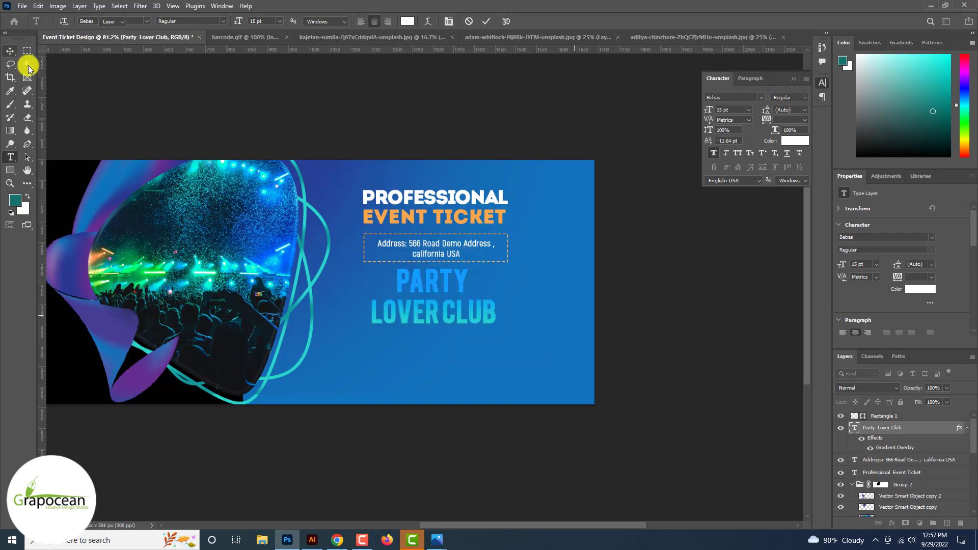
scroll(29, 69, "down", 3)
scroll(33, 69, "up", 2)
scroll(428, 245, "down", 1)
left_click_drag(521, 287, 521, 290)
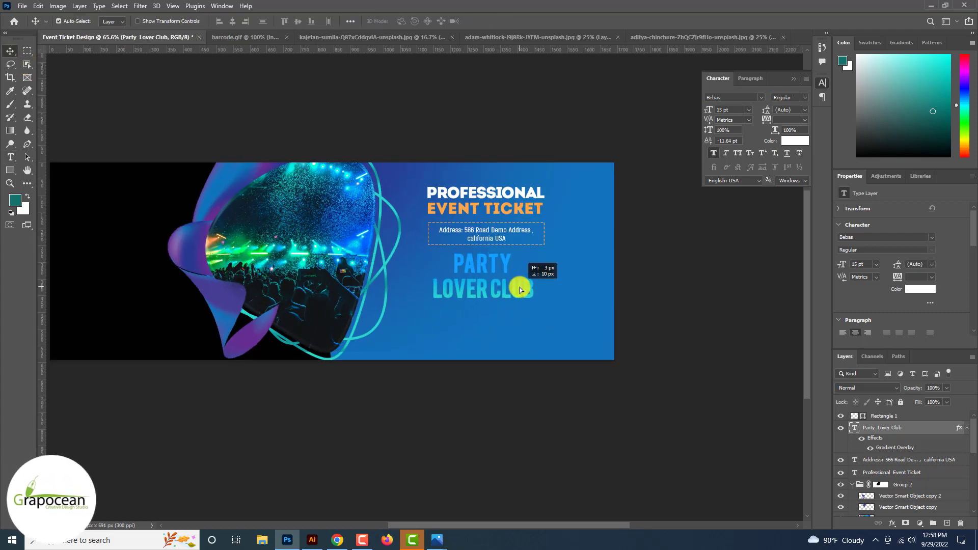
scroll(520, 290, "down", 3)
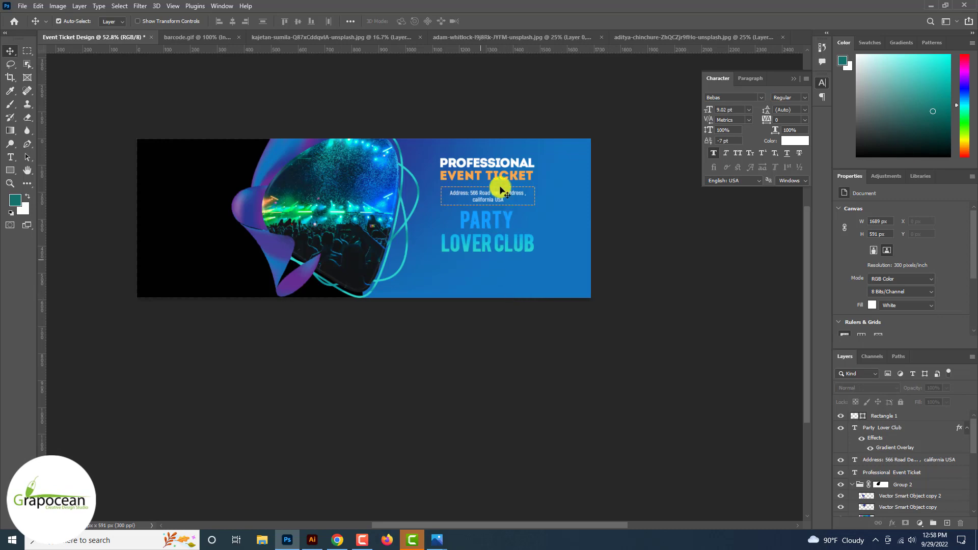
Bring the barcode from barcode.gif into the ticket design and place it beneath the Party Lover Club text.
left_click(474, 36)
left_click(372, 36)
left_click(179, 35)
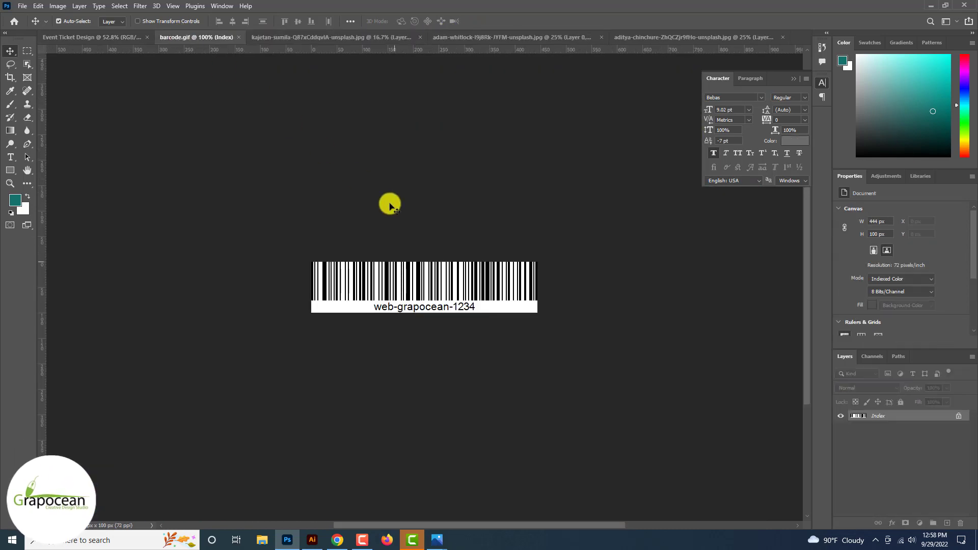
mouse_move(493, 286)
left_mouse_down()
mouse_move(557, 286)
mouse_move(98, 37)
mouse_move(456, 326)
mouse_move(477, 278)
left_mouse_up()
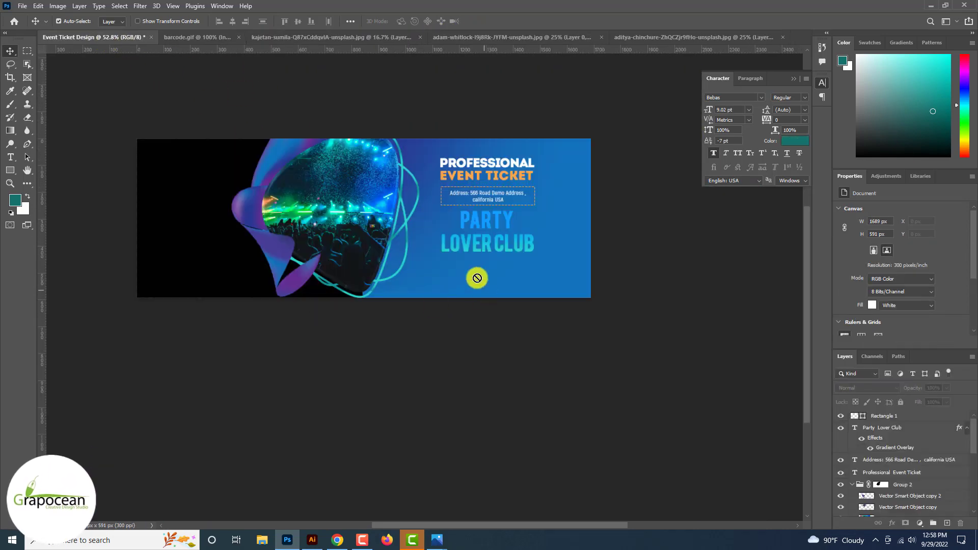
left_click_drag(359, 76, 377, 41)
left_click_drag(483, 38, 189, 40)
left_click_drag(87, 41, 223, 125)
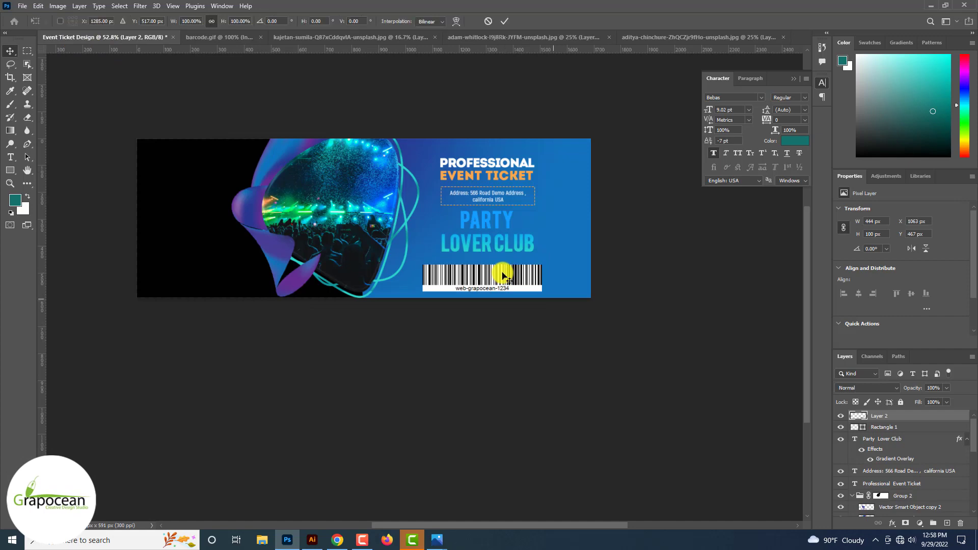
Resize the barcode to about 347 × 54 px, matching the club text's width, and align it near the ticket's lower edge.
scroll(519, 279, "up", 5)
left_click_drag(540, 284, 486, 258)
left_click_drag(421, 236, 434, 243)
left_click_drag(498, 279, 470, 264)
left_click_drag(432, 252, 441, 261)
left_click(504, 21)
scroll(465, 212, "down", 3)
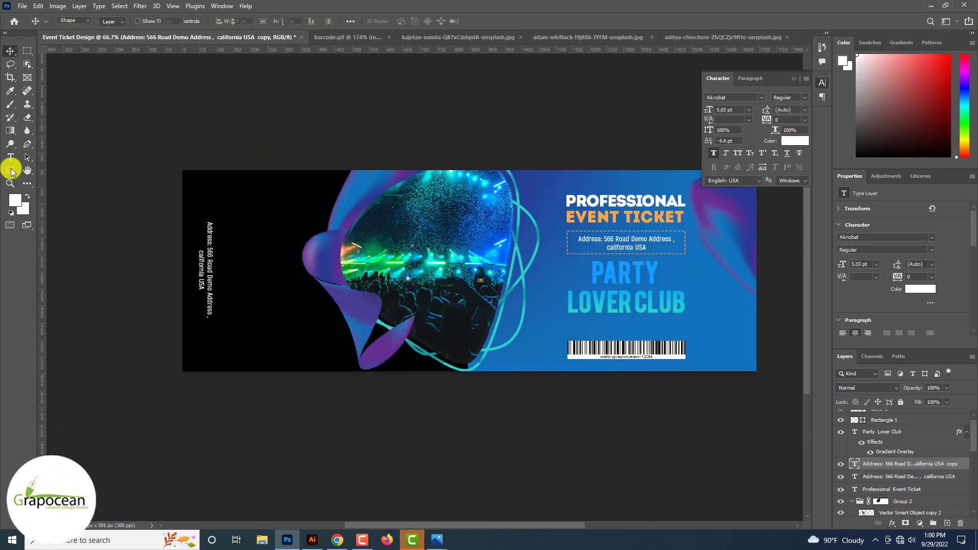
Draw a 214 × 214 px circle with the Ellipse tool over the inner edge of the concert photo.
right_click(11, 172)
left_click(44, 181)
left_click_drag(470, 244, 543, 371)
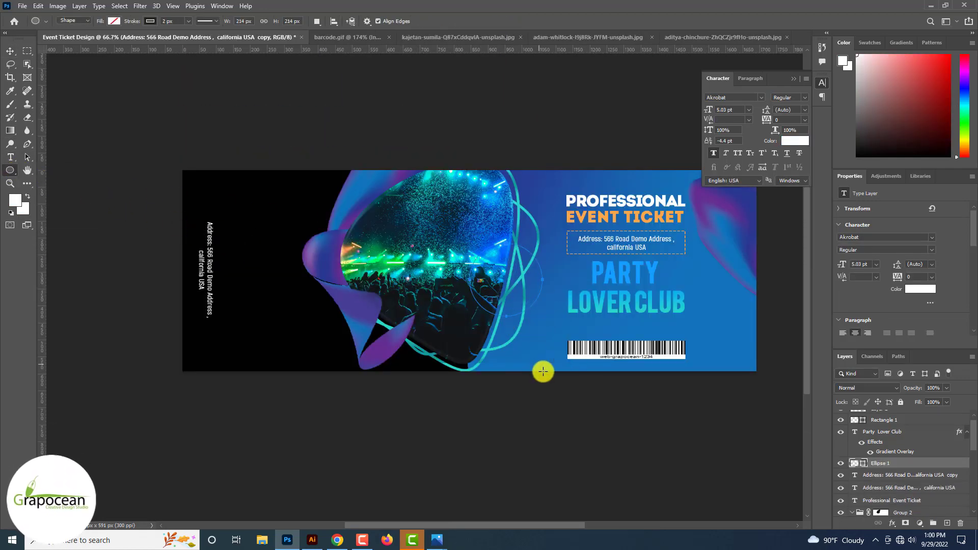
Remove the circle's stroke and fill it with white.
left_click(149, 21)
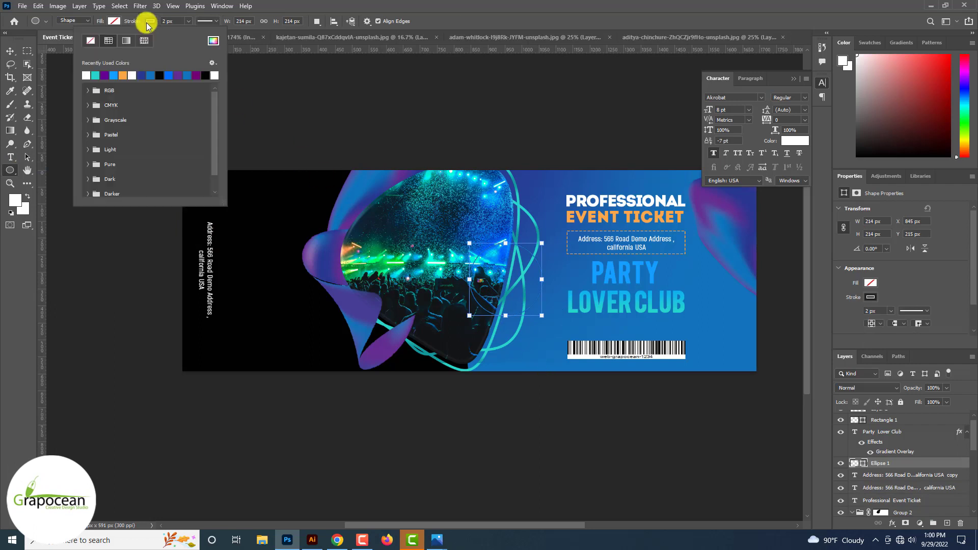
left_click(107, 75)
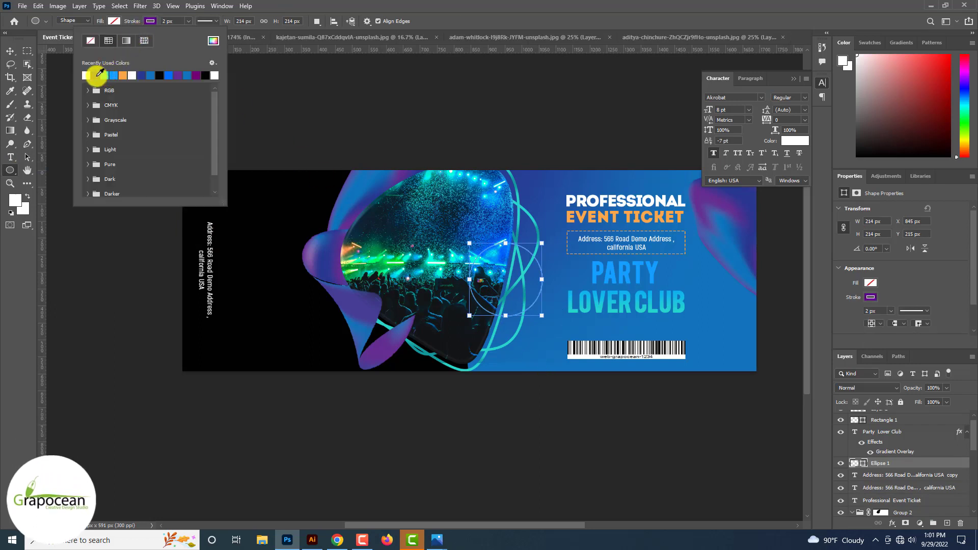
left_click(149, 22)
left_click(150, 21)
left_click(92, 41)
left_click(112, 22)
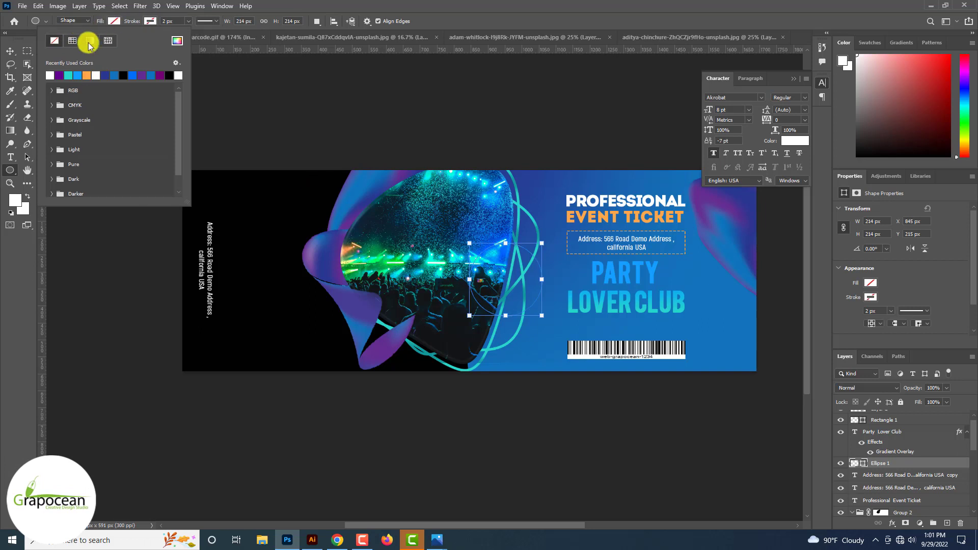
left_click(89, 42)
left_click(10, 51)
Duplicate the blue-purple ribbon above the concert photo, place the copy over the white circle and select it.
left_click(364, 192)
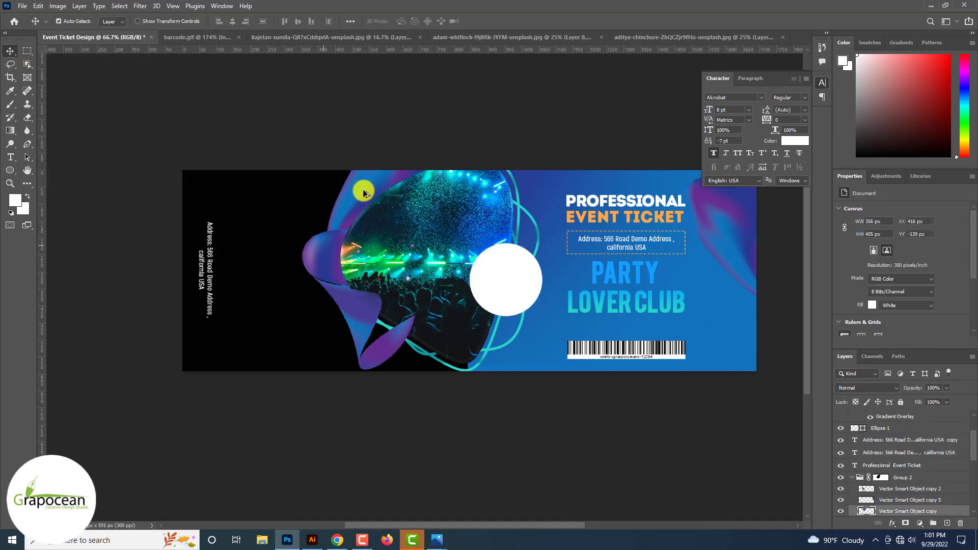
left_click_drag(363, 192, 481, 280)
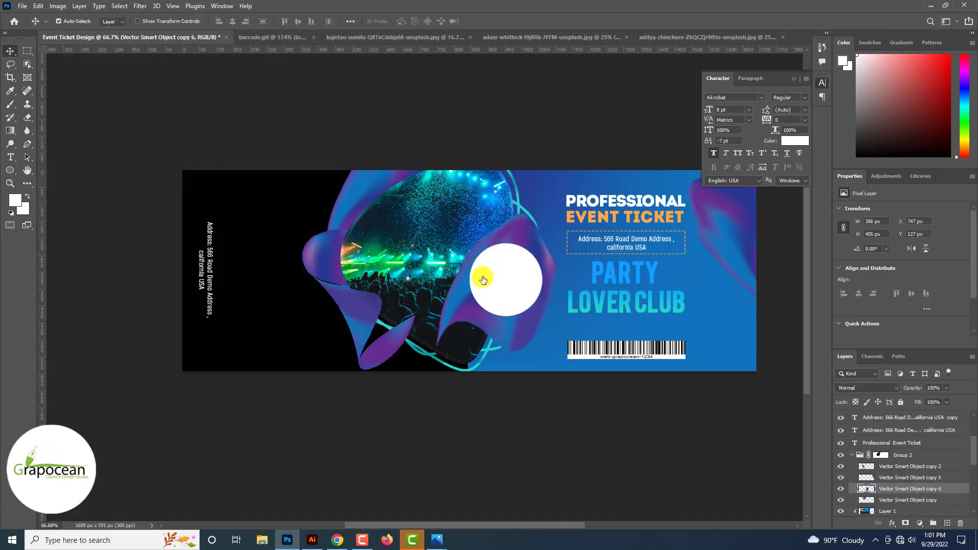
left_click(515, 281)
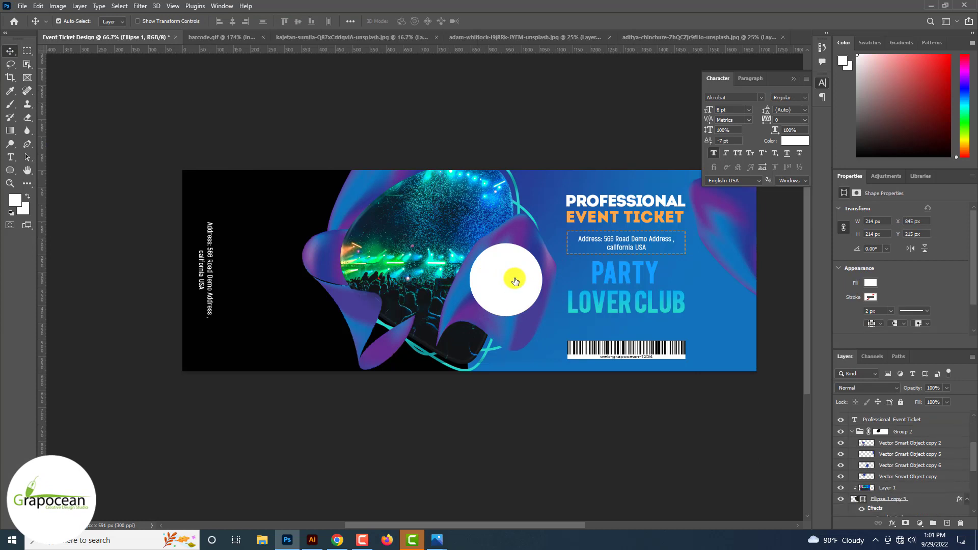
left_click(466, 299)
Raise the ribbon copy to the top of the layer stack and reposition it to cover the white circle.
left_click_drag(939, 465, 897, 379)
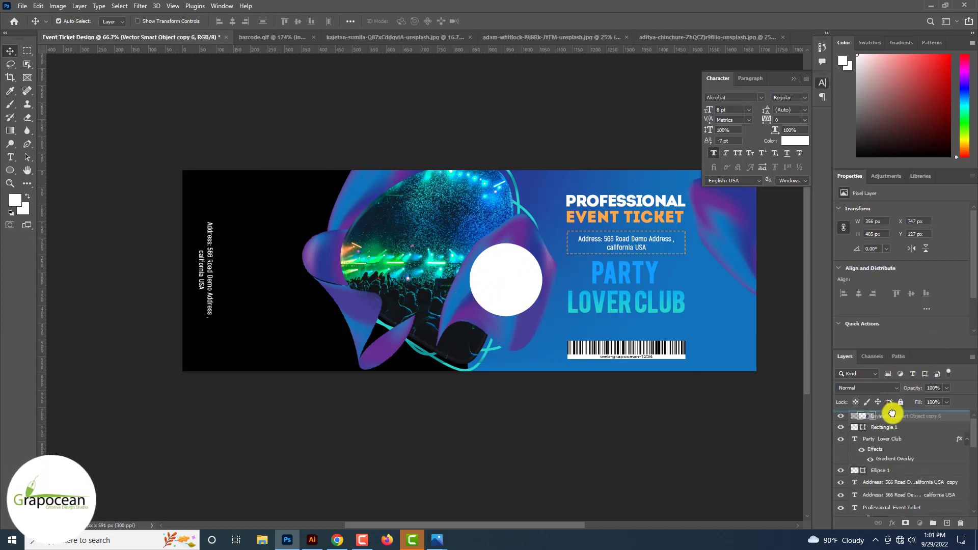
left_click_drag(892, 413, 895, 417)
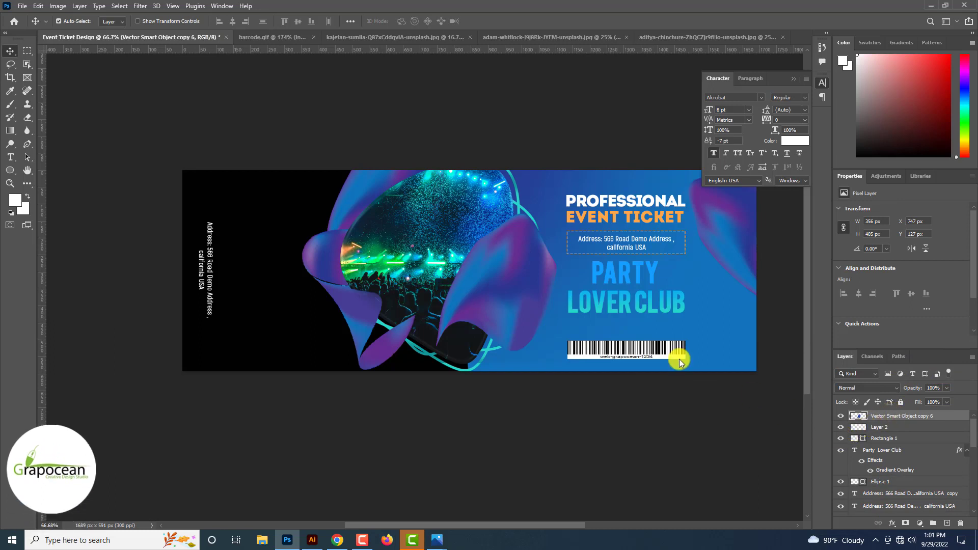
mouse_move(493, 268)
left_mouse_down()
mouse_move(478, 319)
mouse_move(496, 284)
left_mouse_up()
left_click(534, 264)
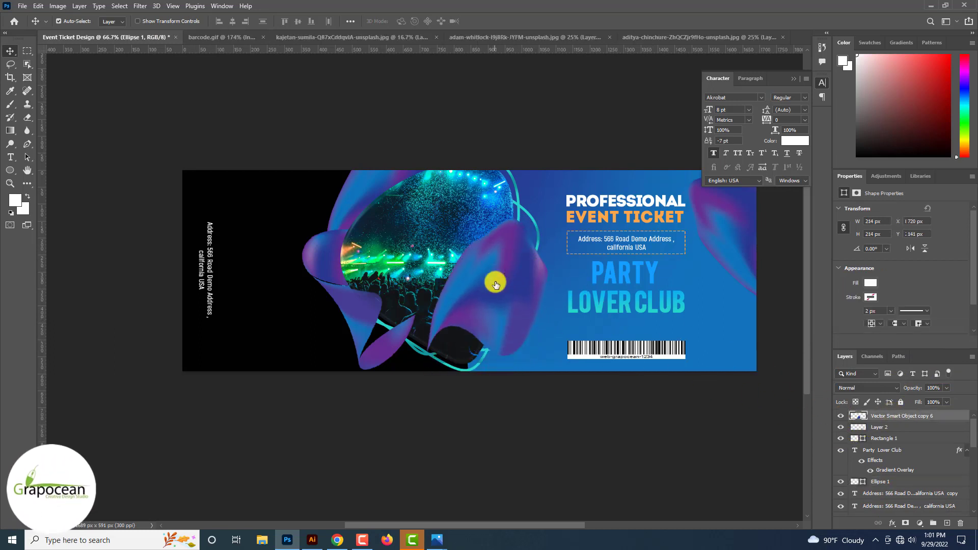
Place the ribbon copy directly above the circle's layer and clip it to the circle with a clipping mask.
left_click_drag(901, 452, 907, 465)
right_click(906, 465)
left_click(885, 237)
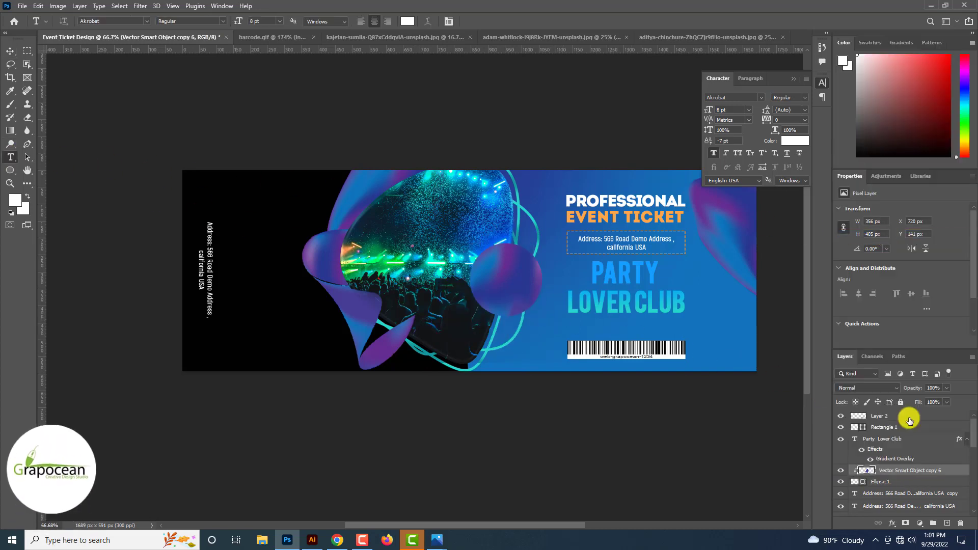
Add the price text "15$" in white 8 pt Akrobat below the circle, above all other layers.
left_click(947, 522)
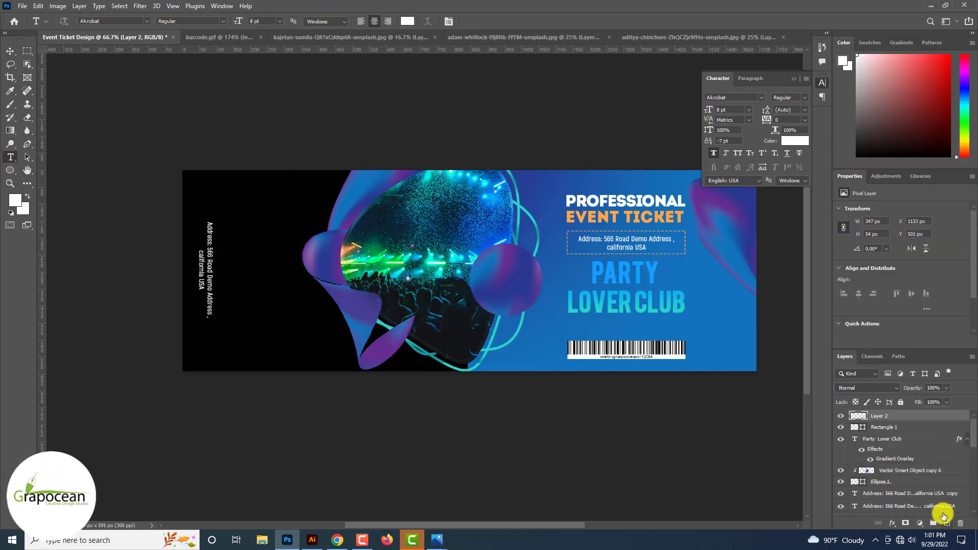
left_click(519, 353)
scroll(519, 355, "up", 1)
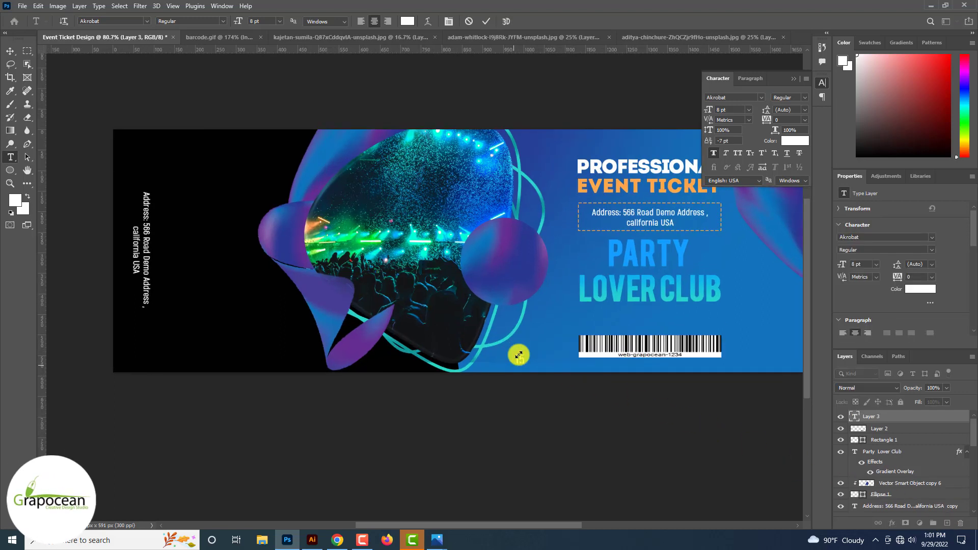
left_click(10, 51)
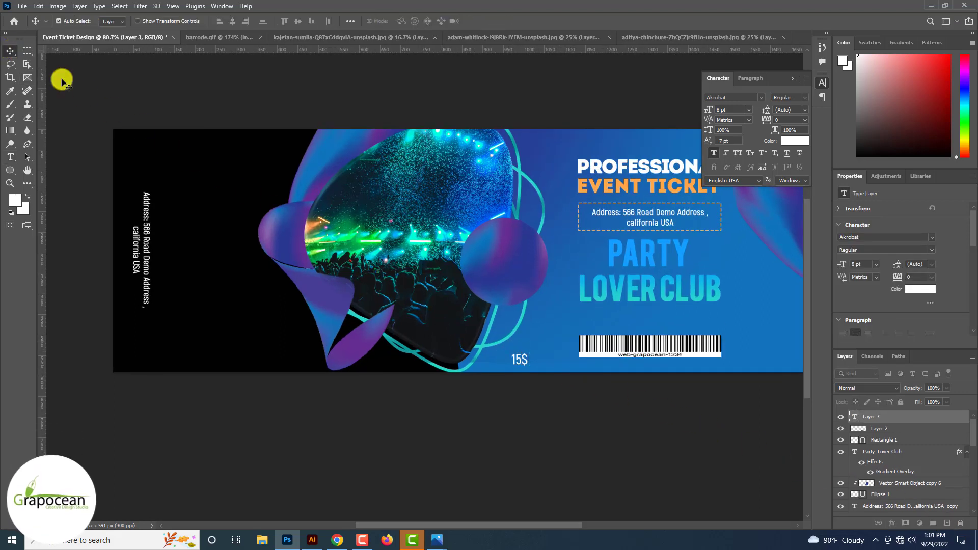
Scale the 15$ text up to 28.9 pt and place it in the middle of the gradient circle.
key("ctrl+t")
mouse_move(506, 262)
left_mouse_down()
mouse_move(537, 290)
mouse_move(507, 271)
left_mouse_up()
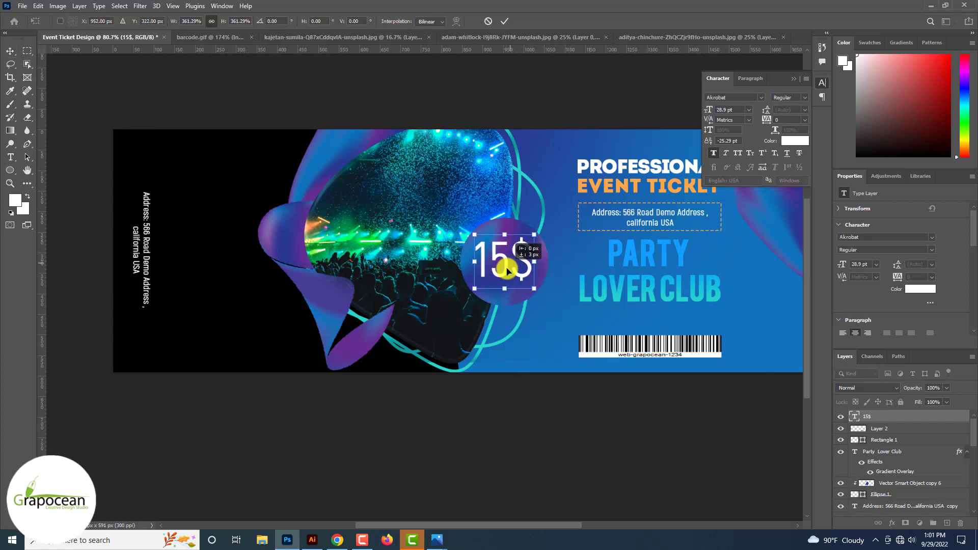
left_click(507, 20)
key("ctrl+plus")
Add the text "entry" at 8 pt and place it inside the circle beneath the price.
key("t")
left_click(528, 367)
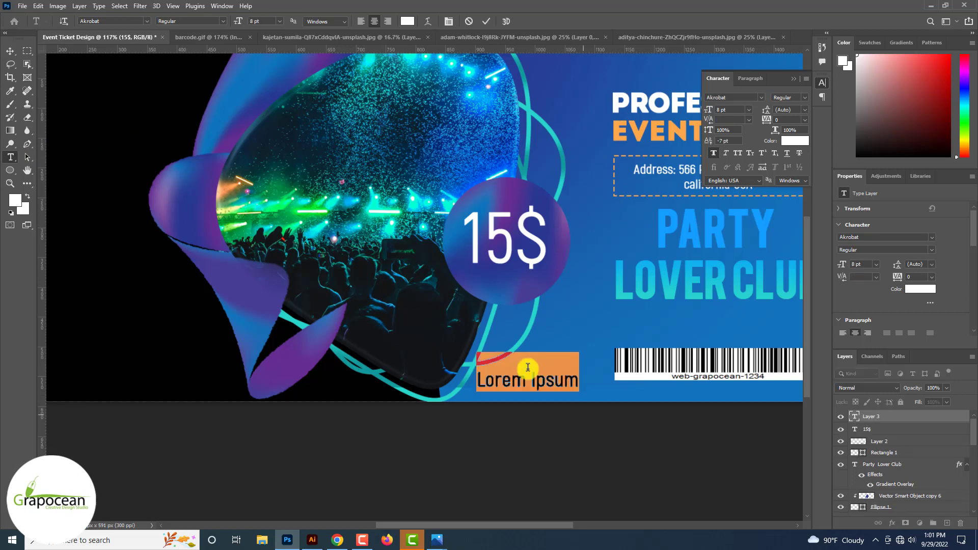
key("BackSpace")
type("entry")
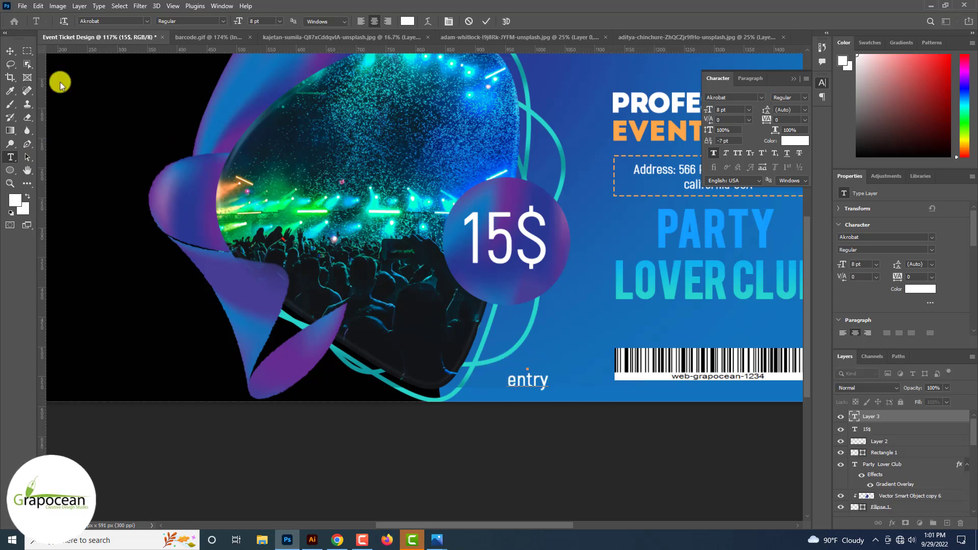
left_click_drag(525, 367, 508, 281)
scroll(510, 282, "down", 3)
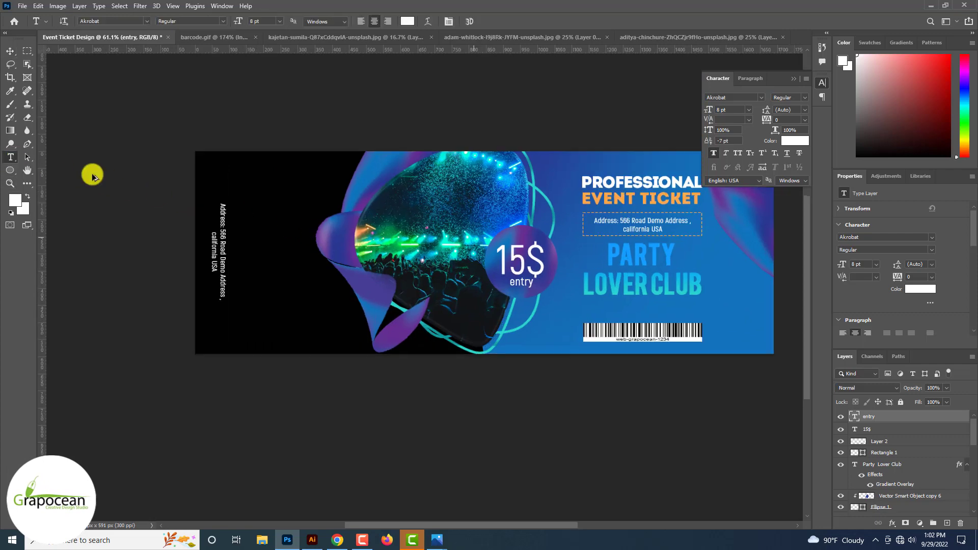
Make the 15$ price text Bold and scale it down to about 21.81 pt.
scroll(504, 248, "up", 2)
double_click(520, 258)
left_click(225, 20)
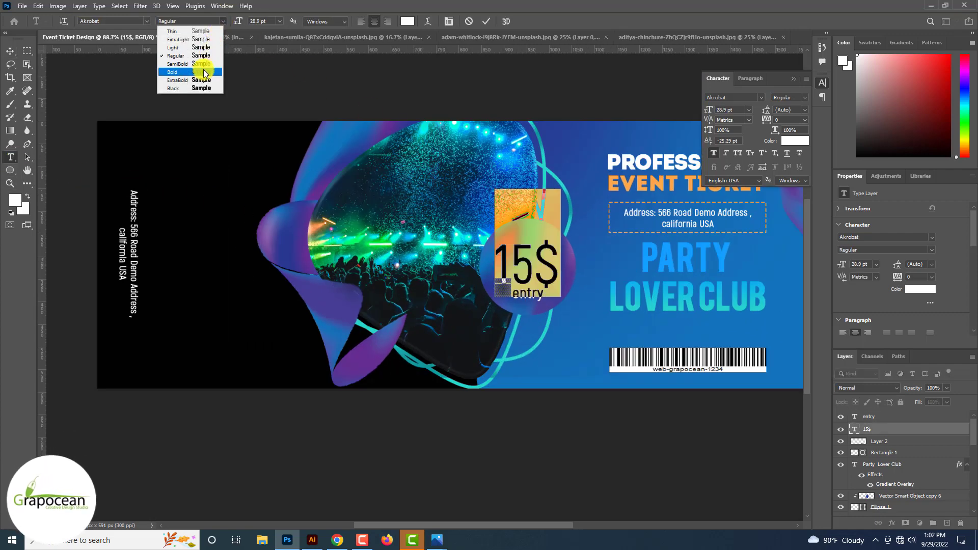
left_click(203, 65)
left_click(10, 51)
key("ctrl+t")
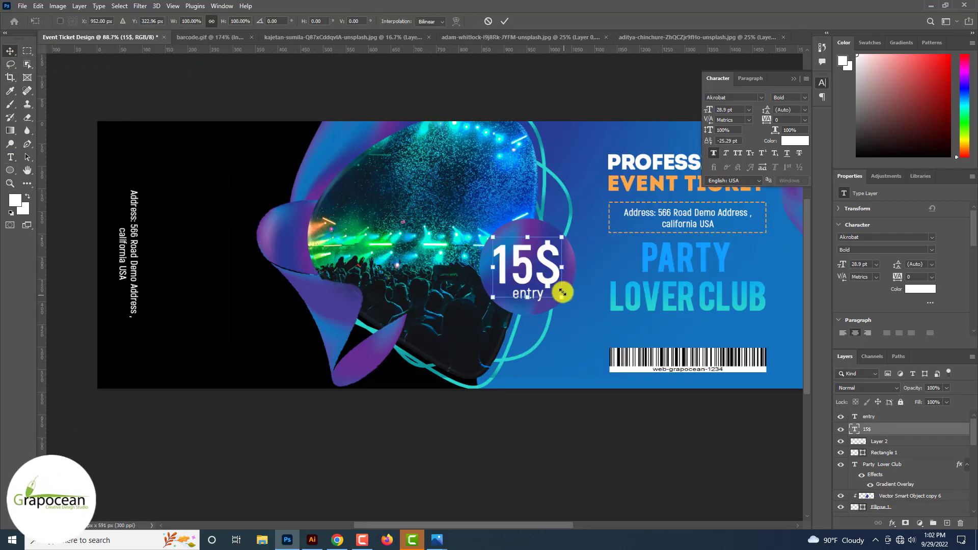
left_click_drag(563, 286, 555, 293)
left_click(506, 21)
scroll(522, 181, "up", 1)
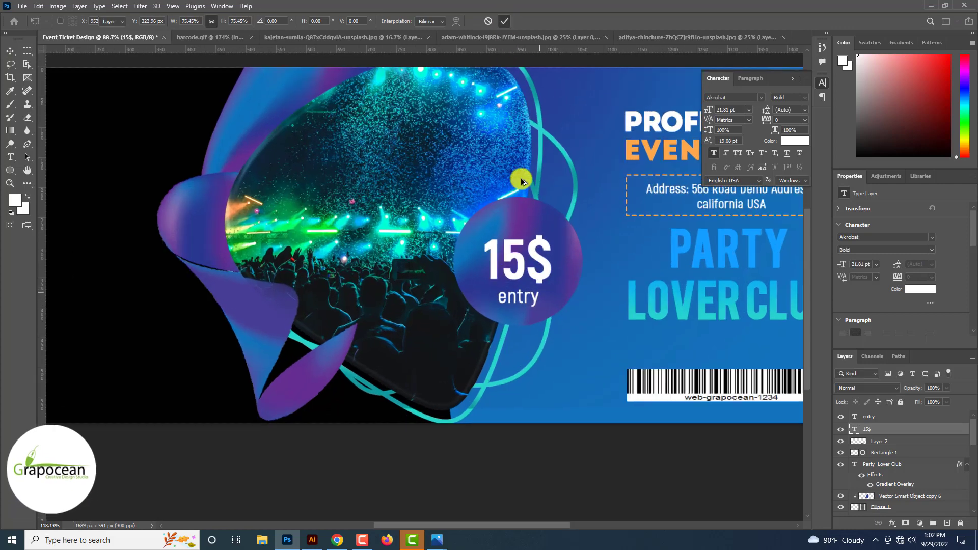
Enlarge the "entry" text to about 11.33 pt and shift it together with the price slightly upward in the circle.
left_click(533, 300)
key("ctrl+t")
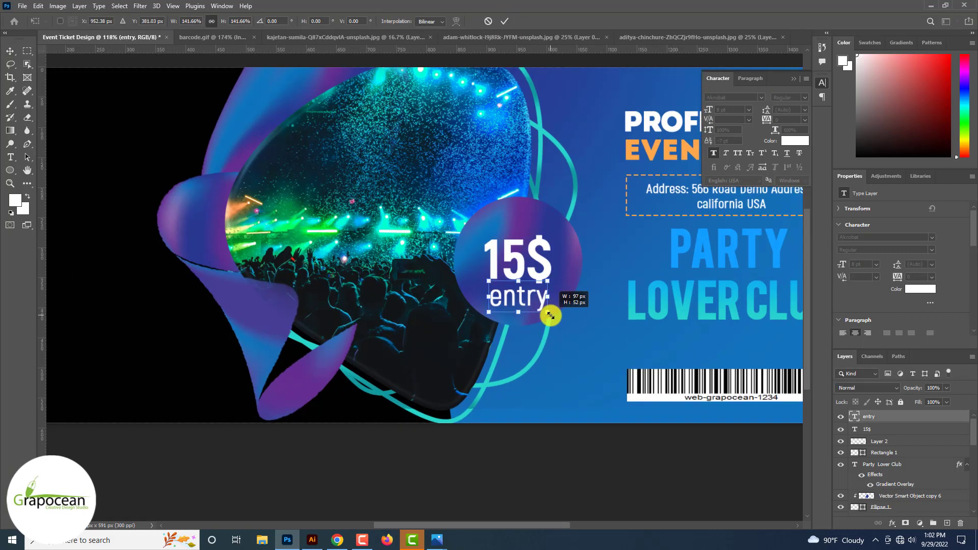
left_click(505, 21)
left_click(541, 274, "shift")
left_click_drag(539, 299, 540, 292)
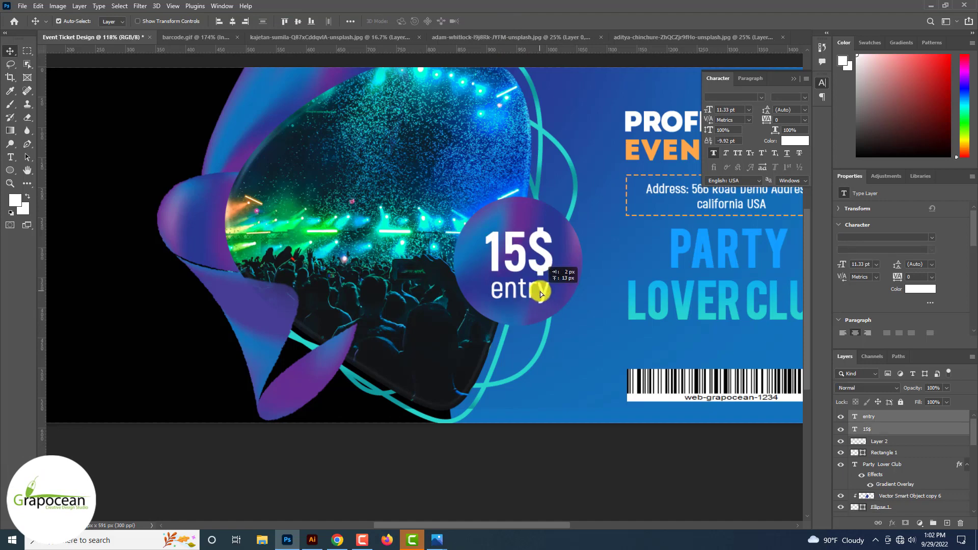
scroll(541, 291, "down", 4)
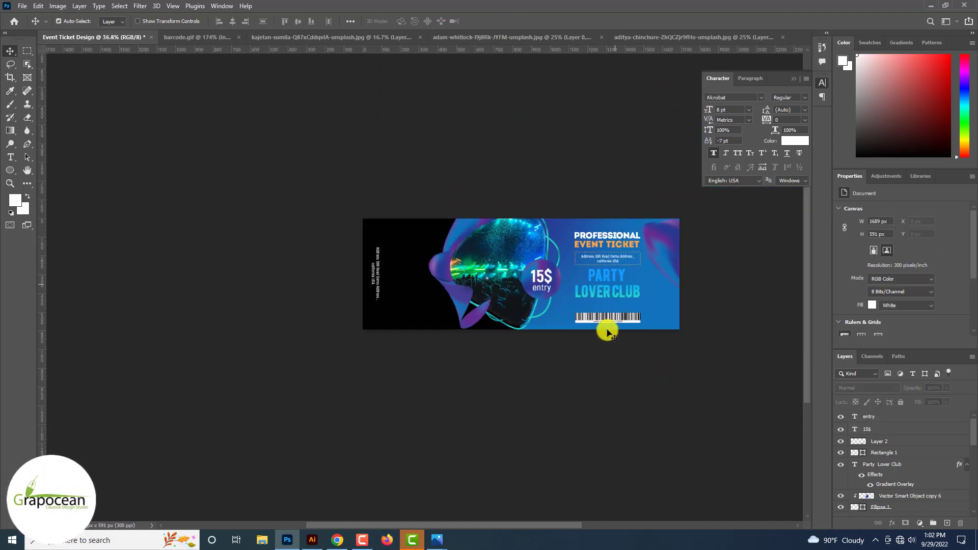